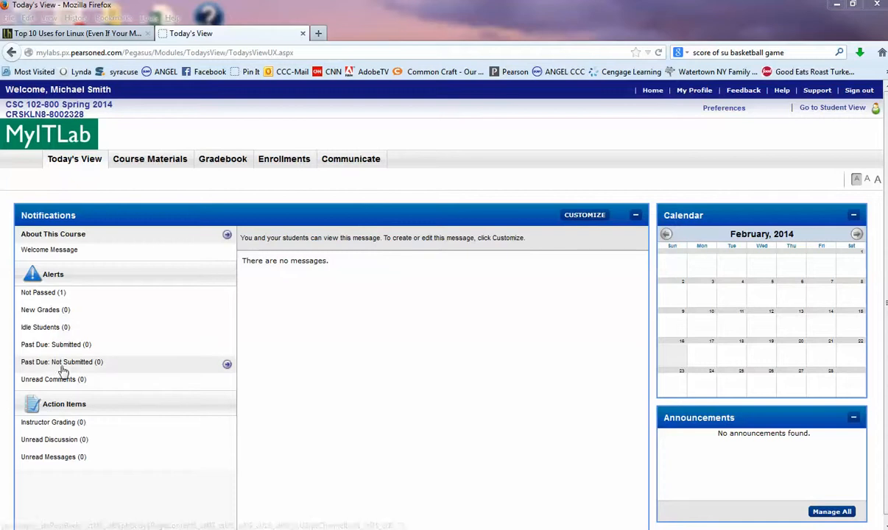
Switch to student view and open the Word Chapter 2 Grader Project [Assessment] from the MS Word Labs course materials.
left_click(832, 108)
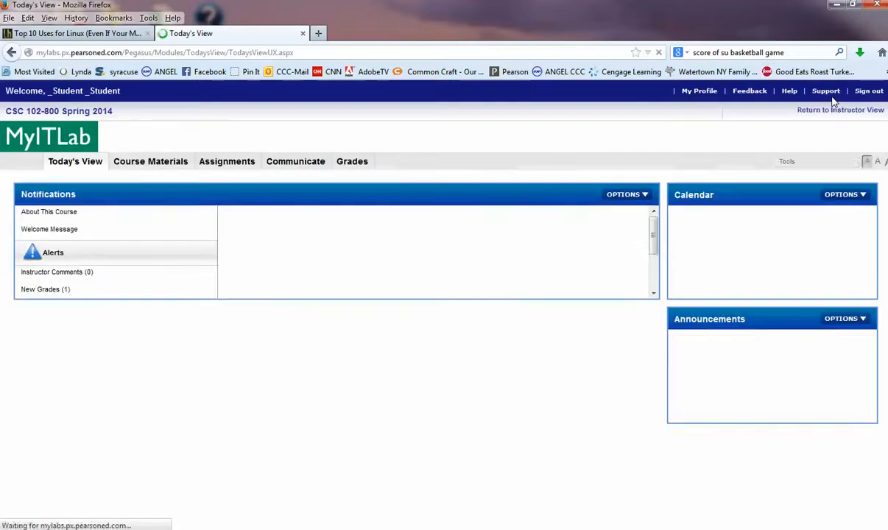
left_click(157, 167)
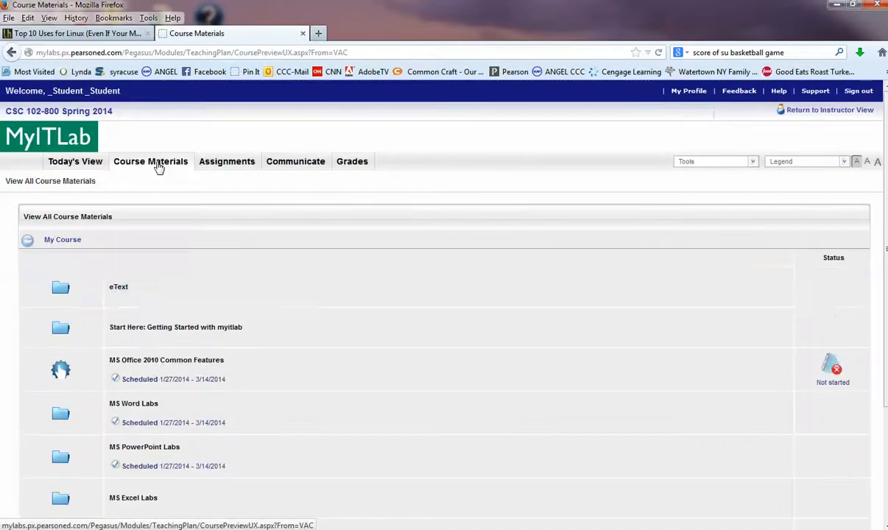
left_click(146, 406)
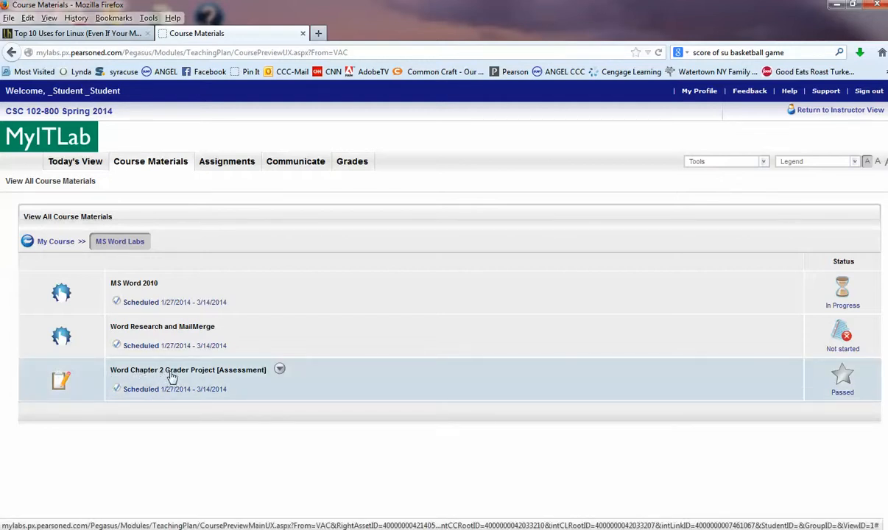
left_click(280, 369)
left_click(293, 383)
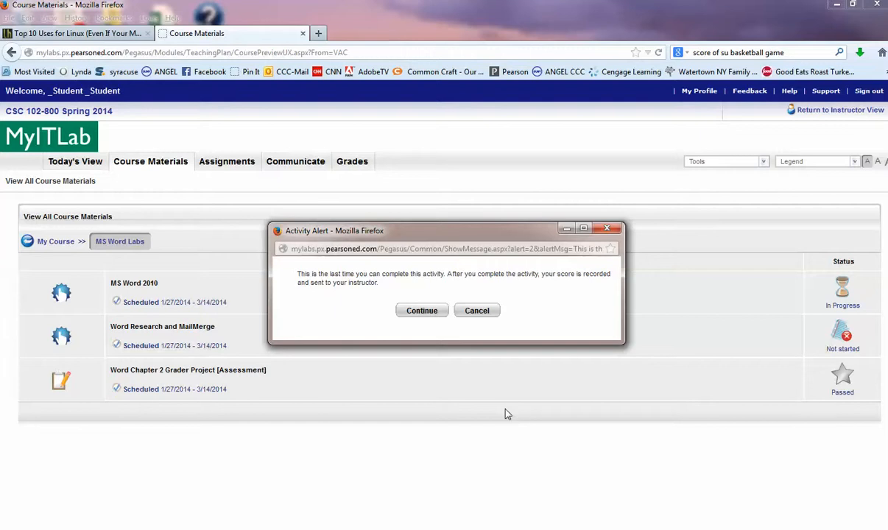
left_click(422, 312)
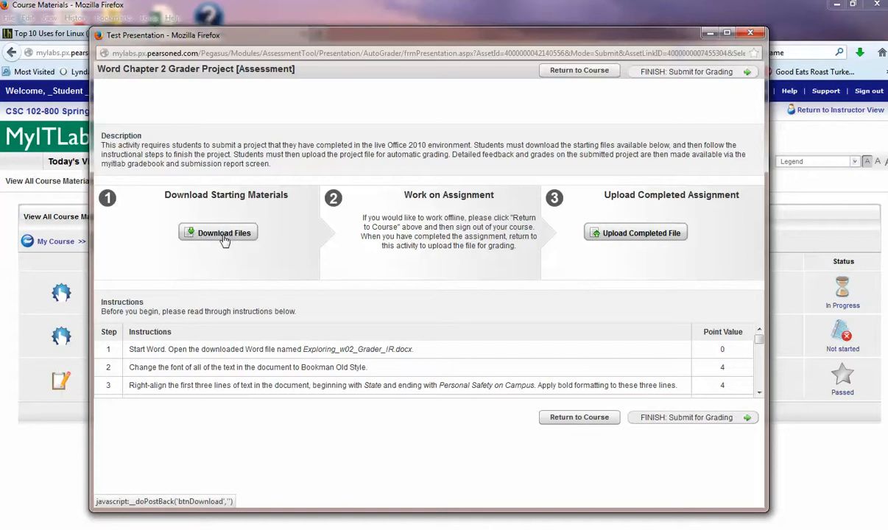
Download both starting files, W_CH02_EXPV1_IRCD_Instructions.docx and Exploring_w02_Grader_IR.docx, opening each with Microsoft Word.
left_click(225, 234)
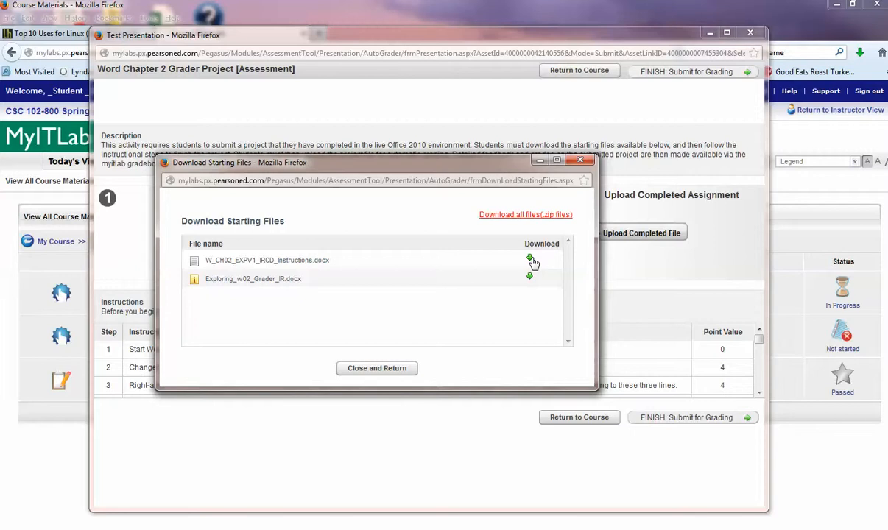
left_click(530, 260)
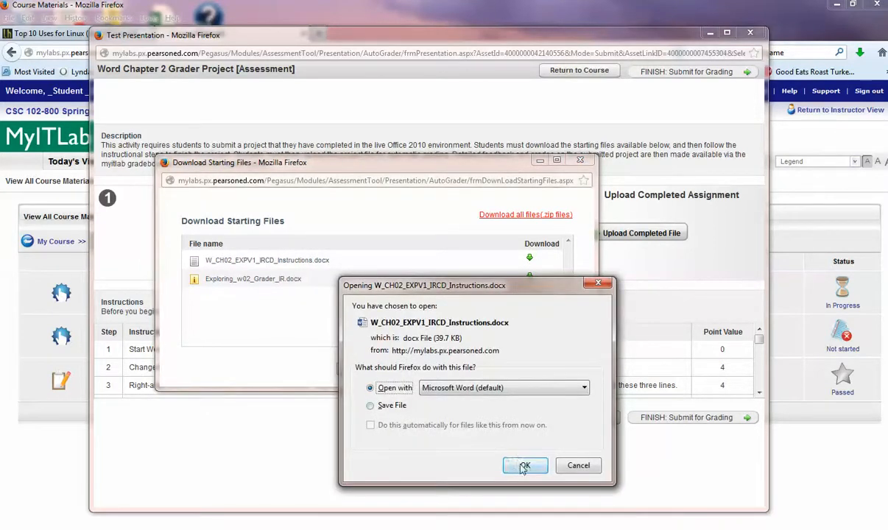
left_click(521, 464)
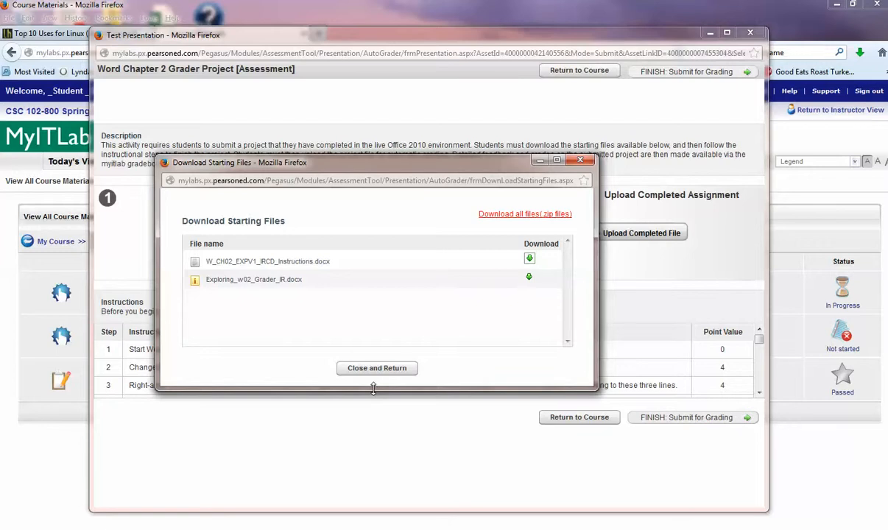
left_click(529, 278)
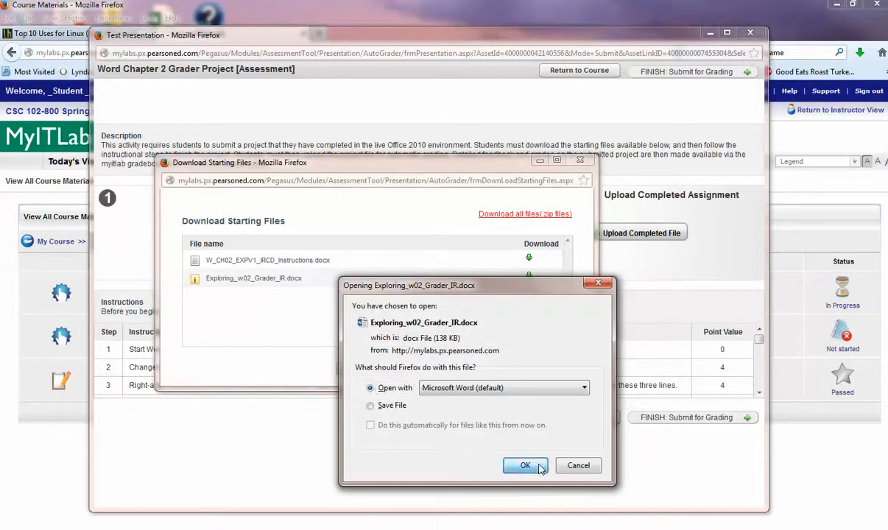
left_click(527, 464)
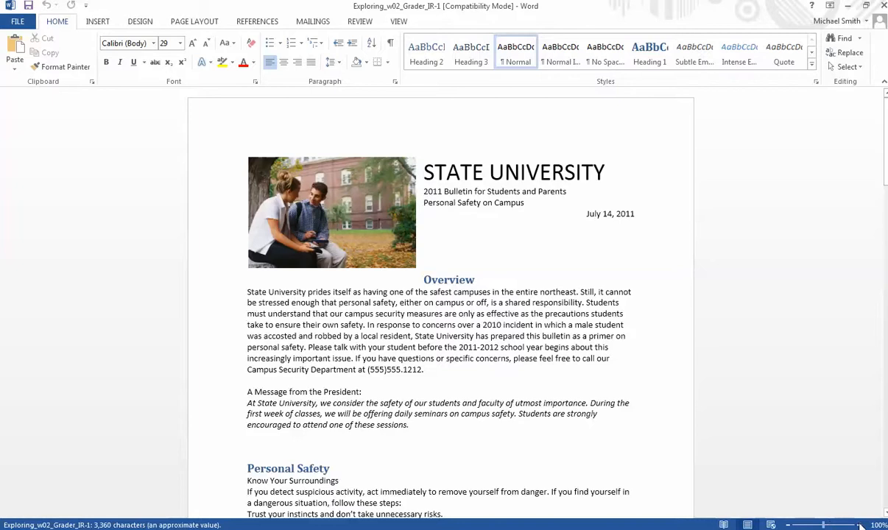
Enlarge the State University bulletin's view to 160% and minimize its window.
left_click(859, 524)
left_click(860, 524)
left_click(860, 524)
left_click(860, 524)
left_click(860, 524)
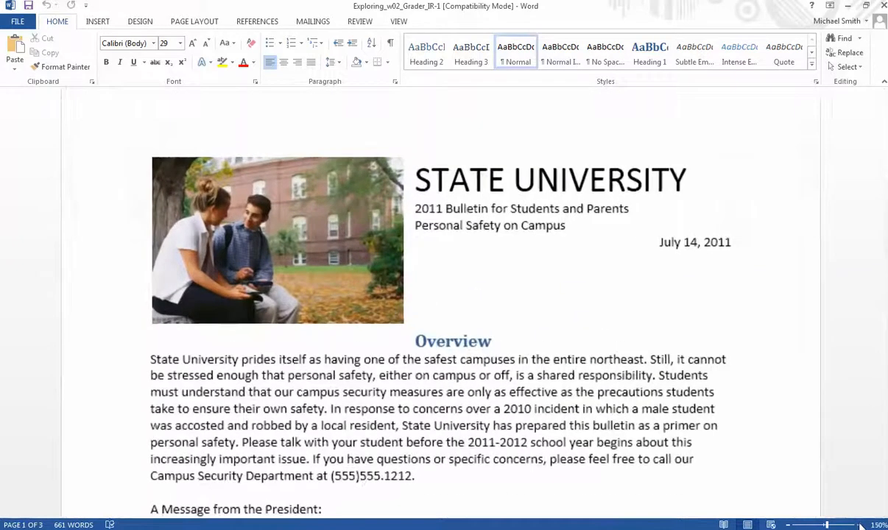
left_click(860, 524)
left_click(848, 6)
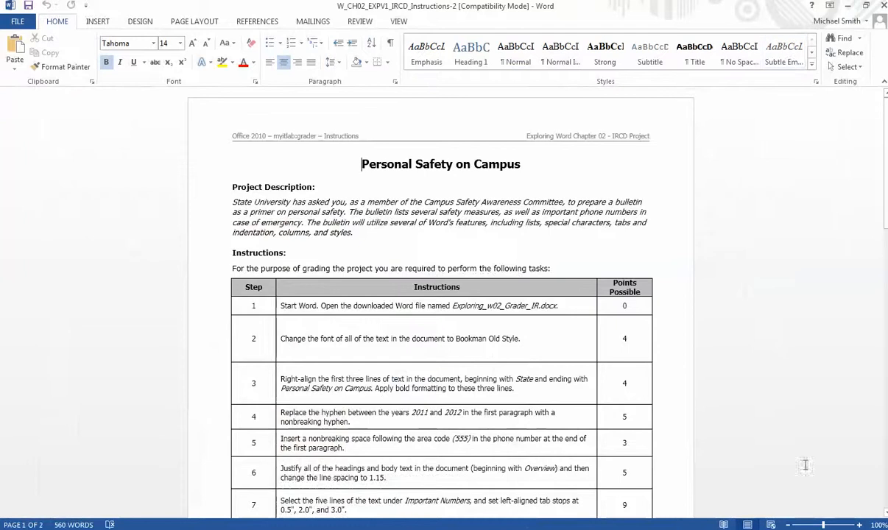
Enlarge the instructions document to 190% and highlight the step 1 number and instruction in yellow.
left_click(857, 525)
left_click(857, 525)
left_click(857, 525)
left_click(857, 524)
left_click(858, 525)
left_click(857, 525)
left_click(858, 525)
left_click(858, 524)
left_click(858, 525)
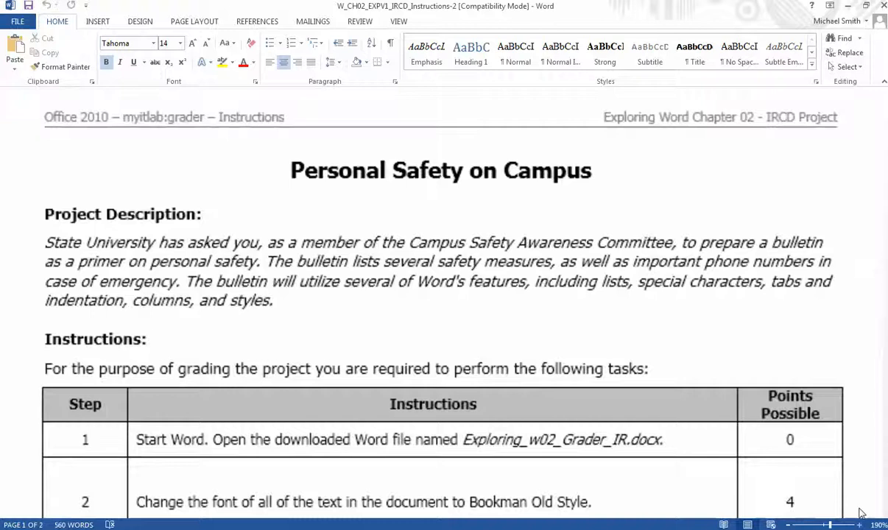
scroll(828, 395, "down", 5)
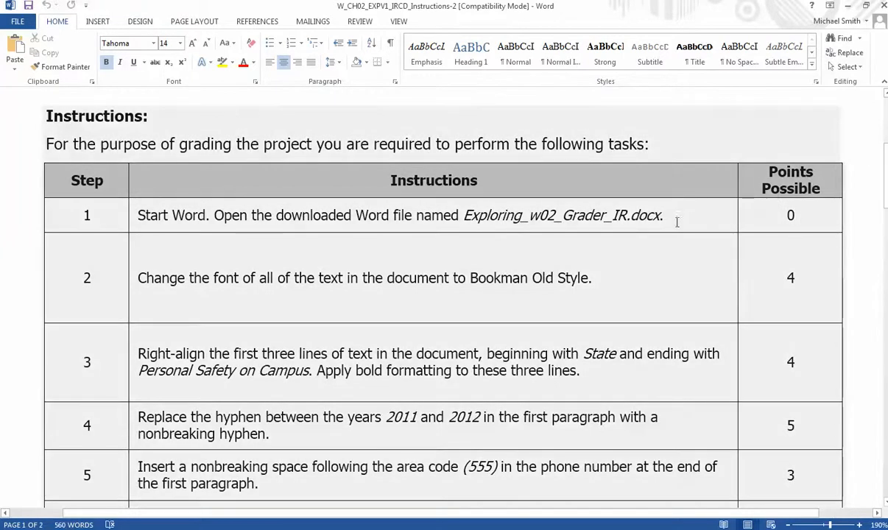
left_click_drag(676, 222, 103, 216)
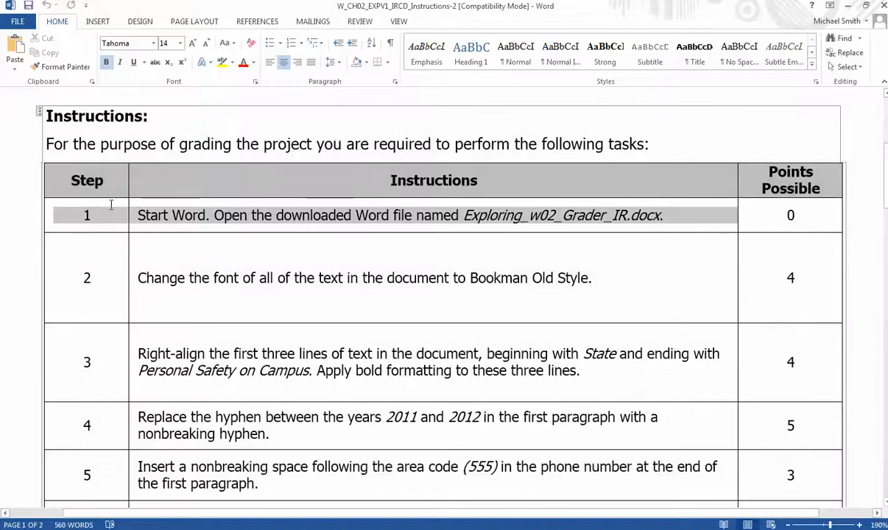
left_click(221, 61)
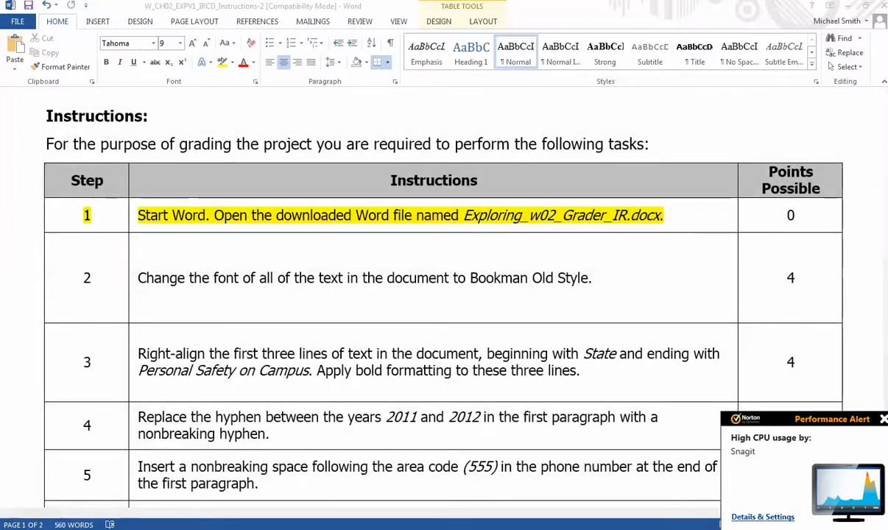
left_click(882, 418)
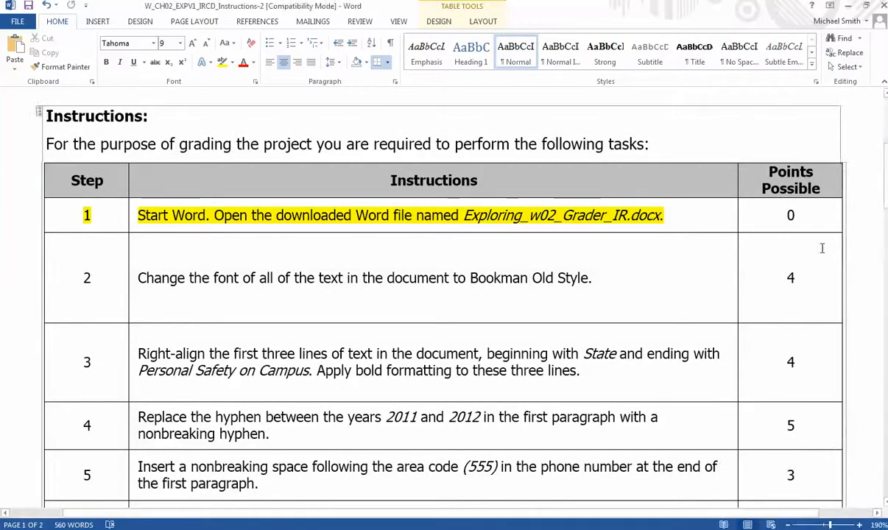
Restore the instructions document to a smaller window, minimize the course and assessment windows, and close the starting files download window.
left_click(864, 6)
left_click_drag(607, 37, 58, 184)
left_click_drag(406, 97, 887, 64)
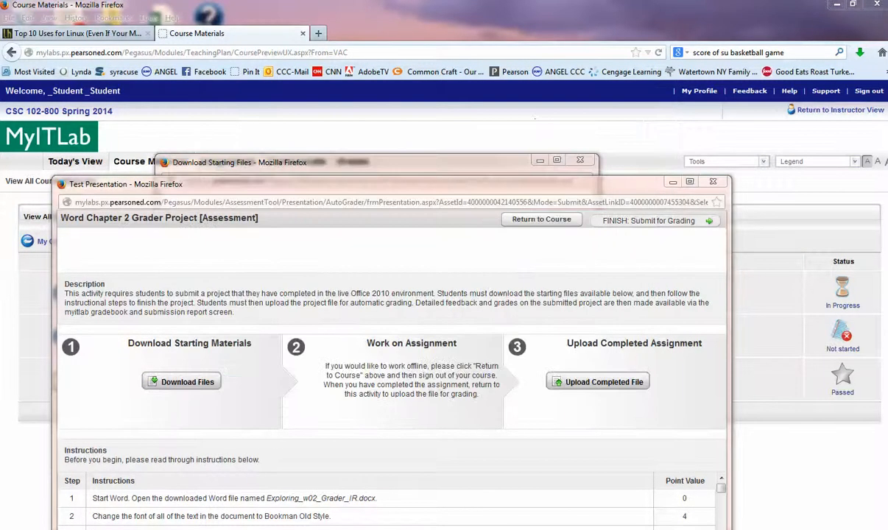
left_click(460, 151)
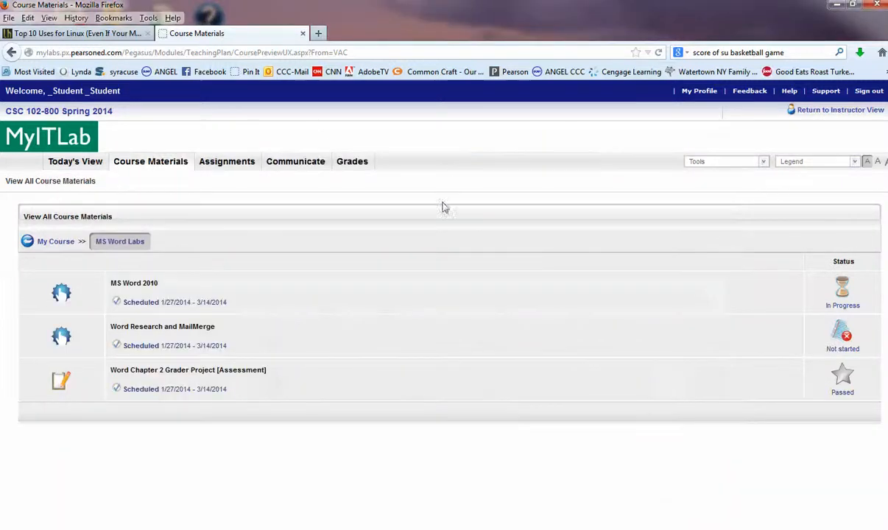
left_click(836, 6)
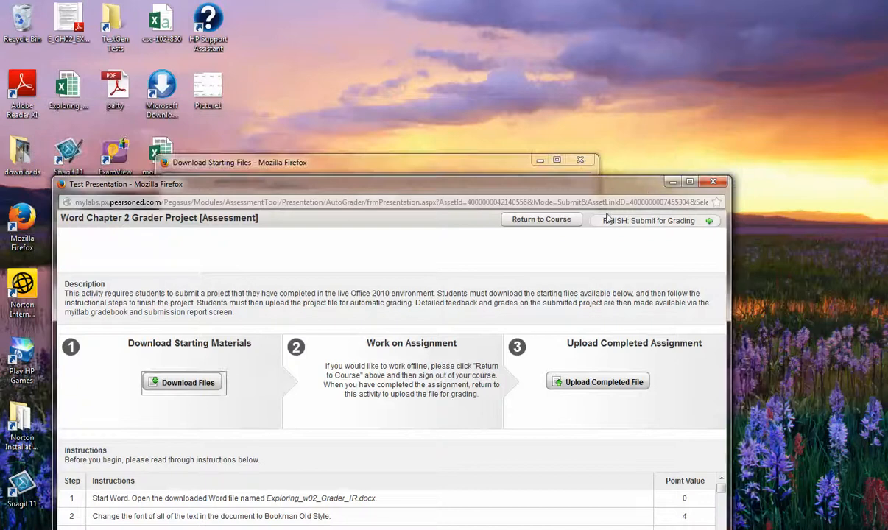
left_click(674, 183)
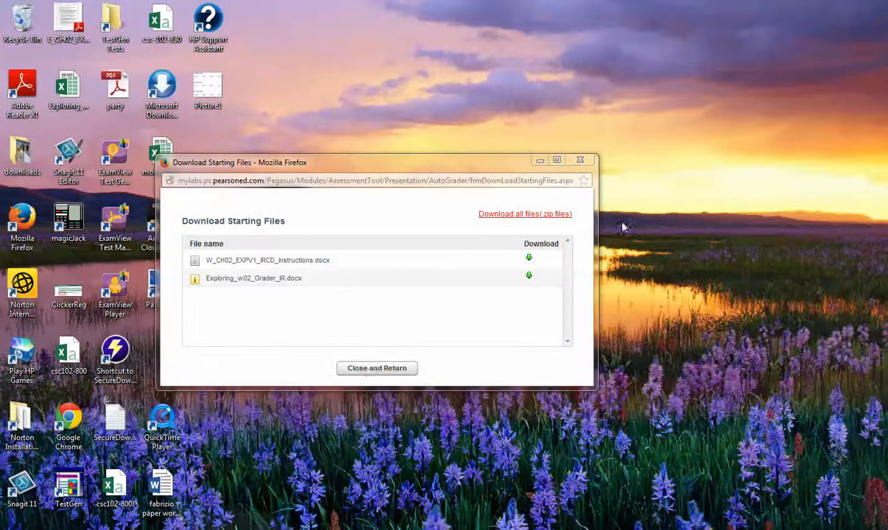
left_click(370, 368)
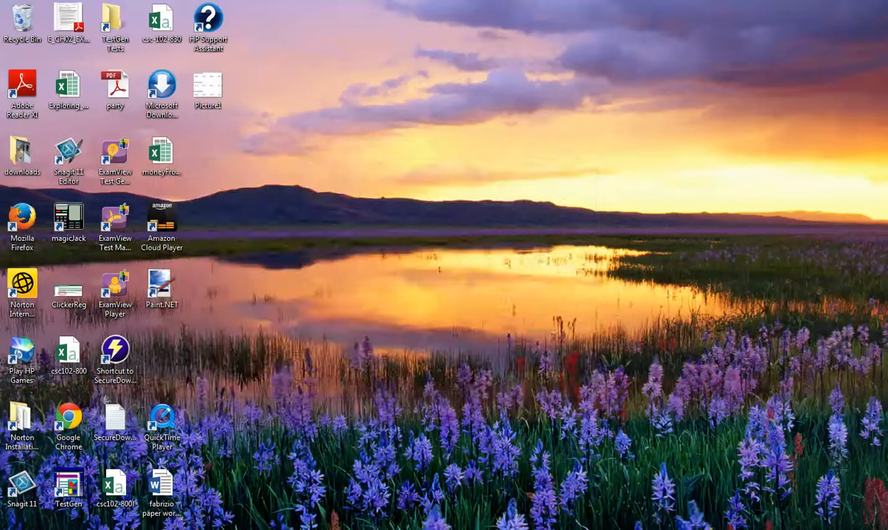
Save the State University bulletin to the Desktop as a Word Document named Exploring_w02_Grader_IR-1.
left_click(328, 482)
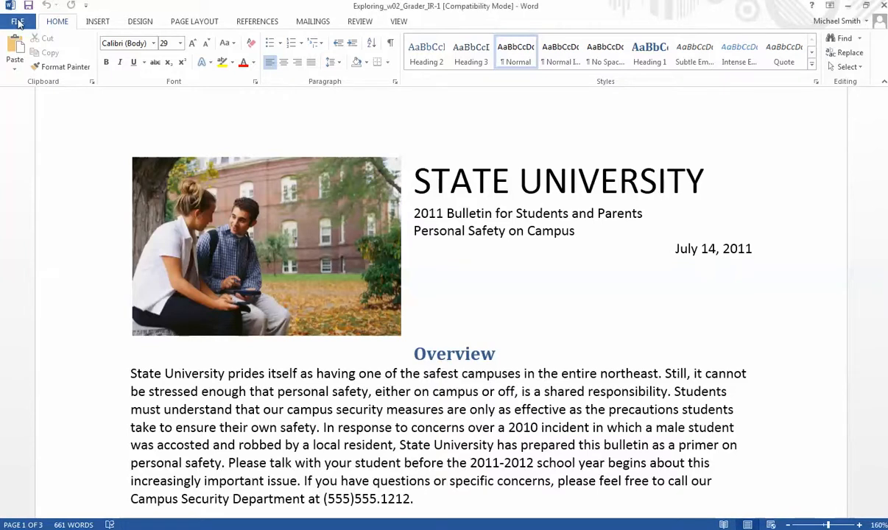
left_click(18, 23)
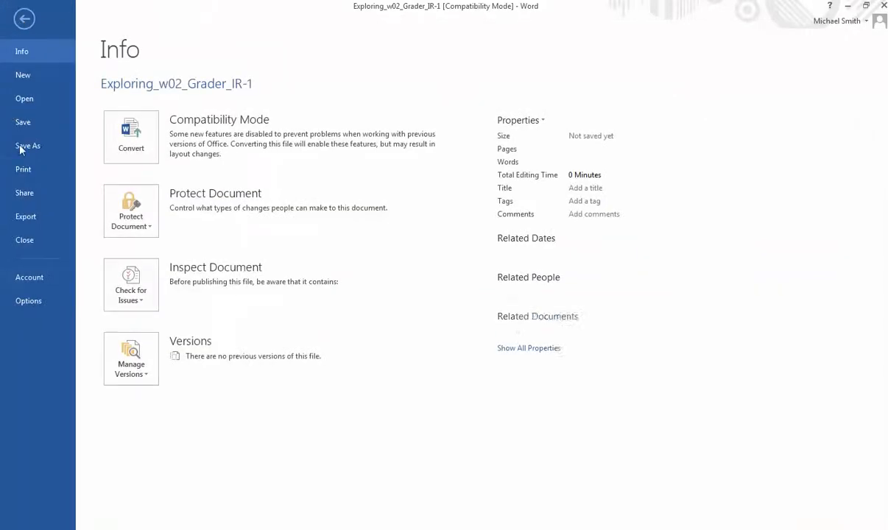
left_click(27, 146)
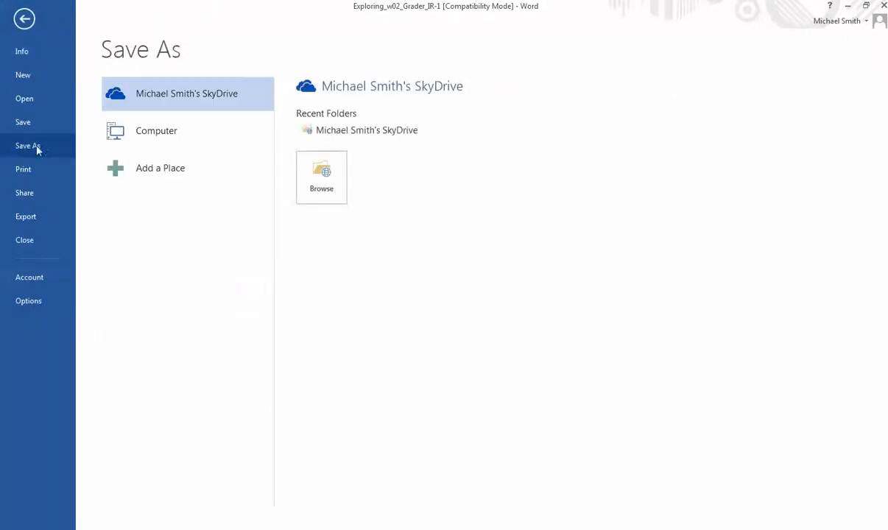
left_click(167, 133)
left_click(335, 284)
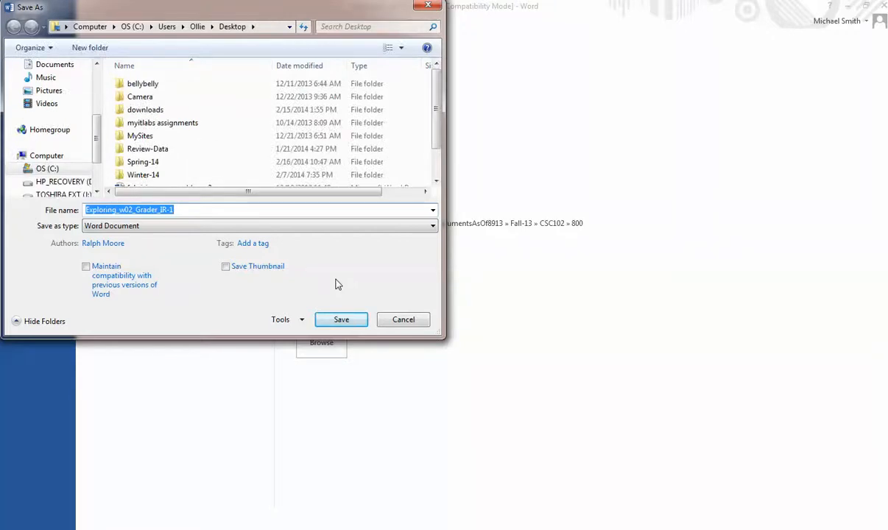
left_click(340, 320)
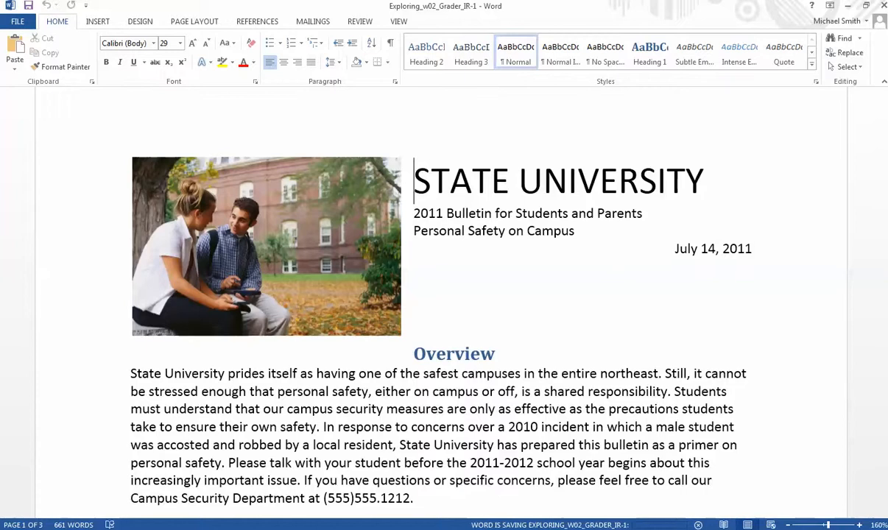
Highlight the step 2 instruction about Bookman Old Style in yellow in the maximized instructions document, and return to the bulletin.
key("alt+Tab")
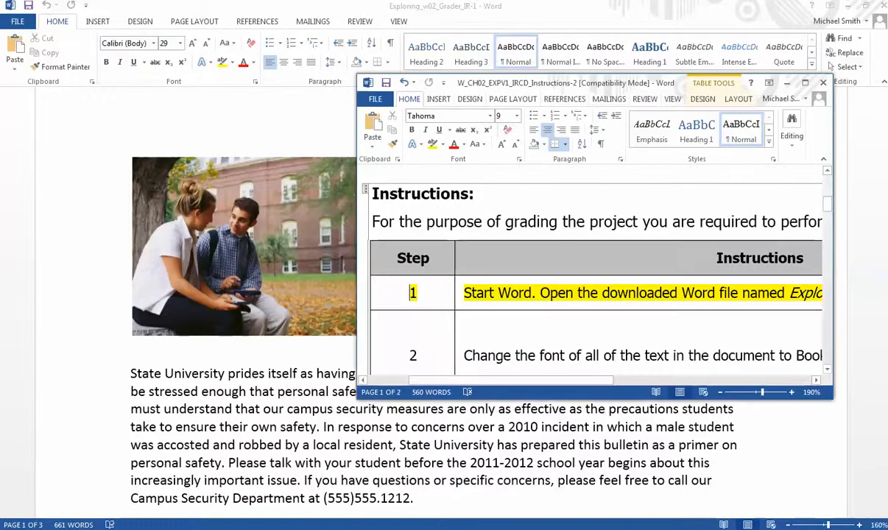
double_click(575, 83)
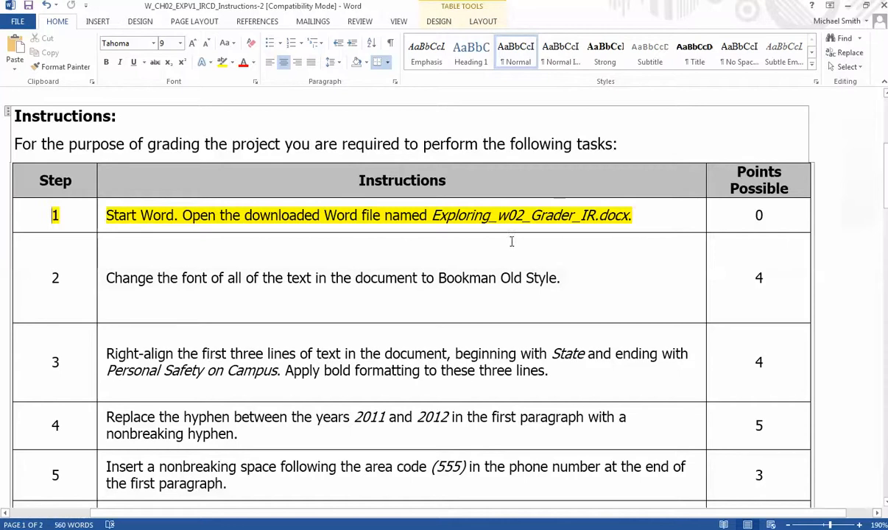
left_click_drag(593, 274, 120, 286)
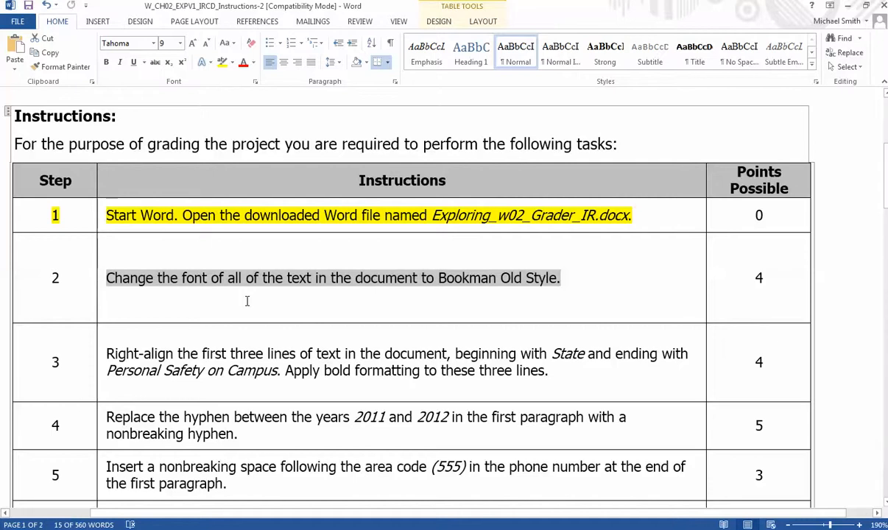
left_click(221, 61)
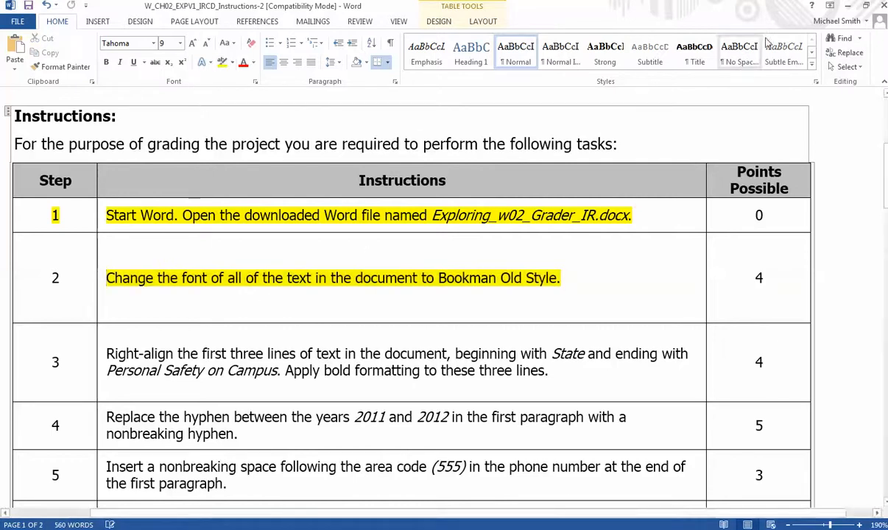
left_click(848, 5)
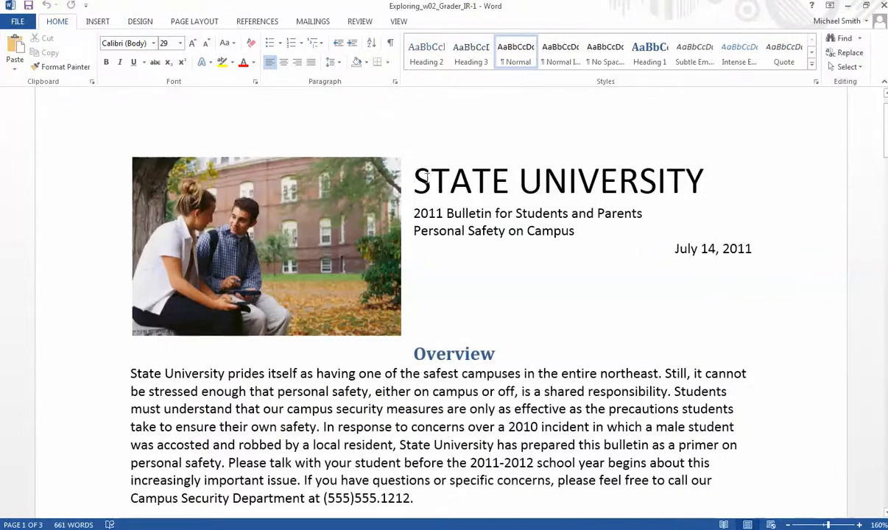
left_click_drag(412, 171, 455, 282)
left_click(462, 173)
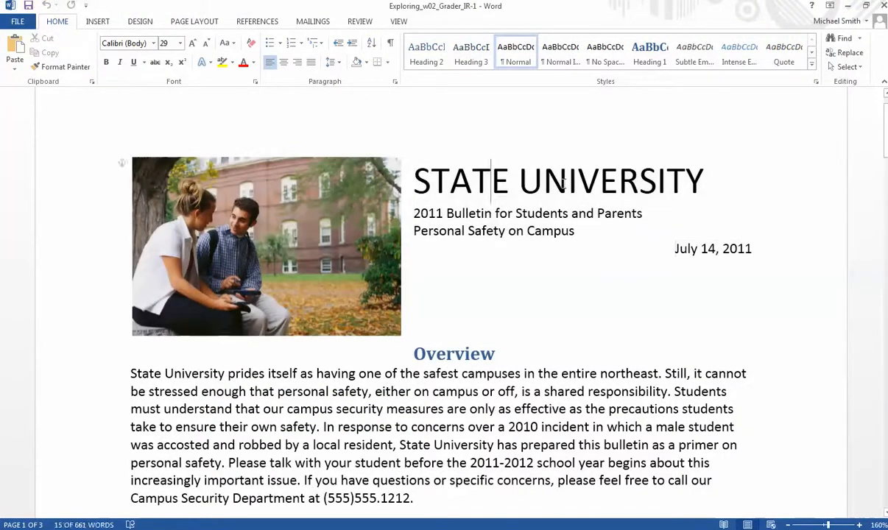
left_click_drag(410, 173, 613, 168)
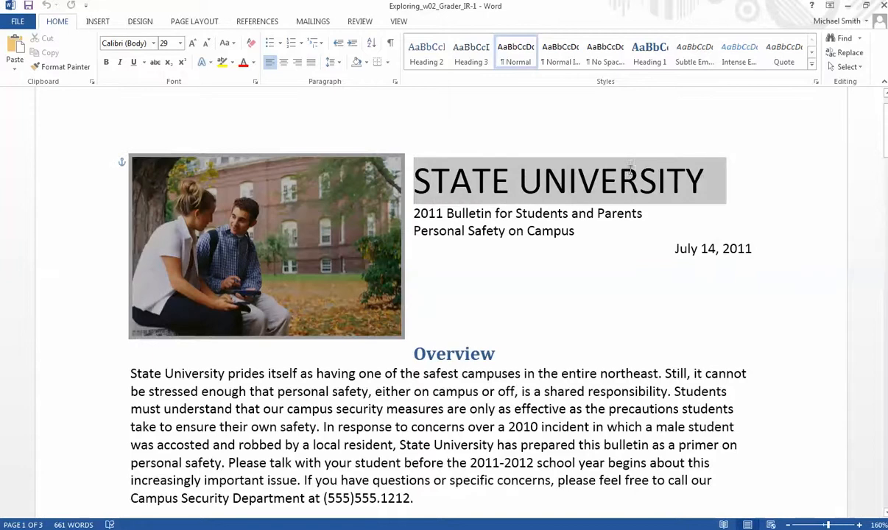
left_click(571, 261)
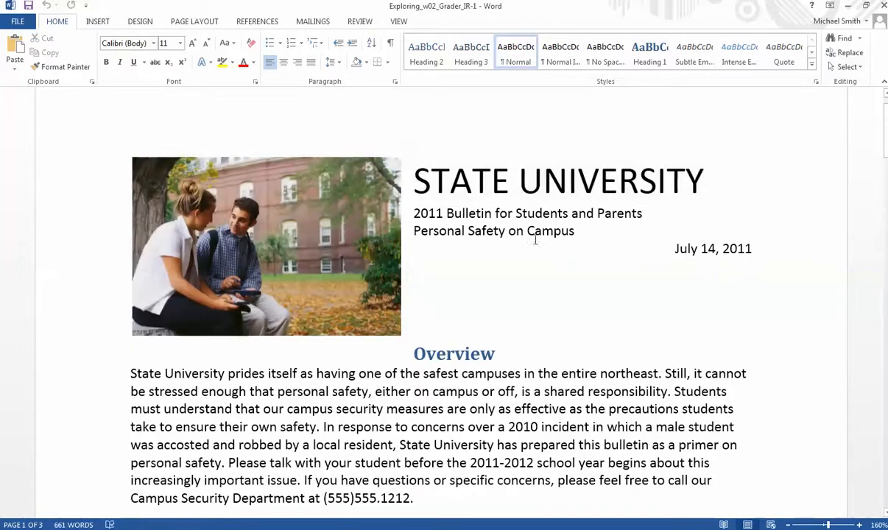
Change the font of all text in the bulletin to Bookman Old Style and save the document.
left_click_drag(416, 176, 442, 313)
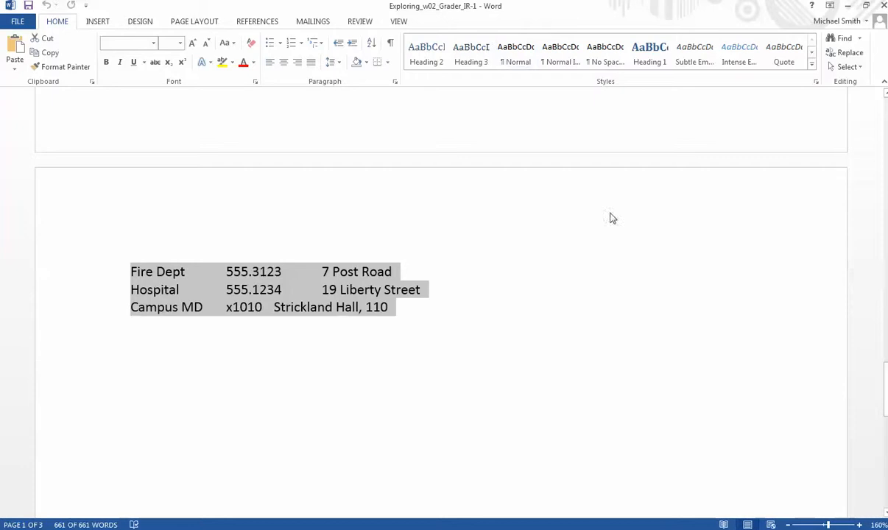
left_click(154, 44)
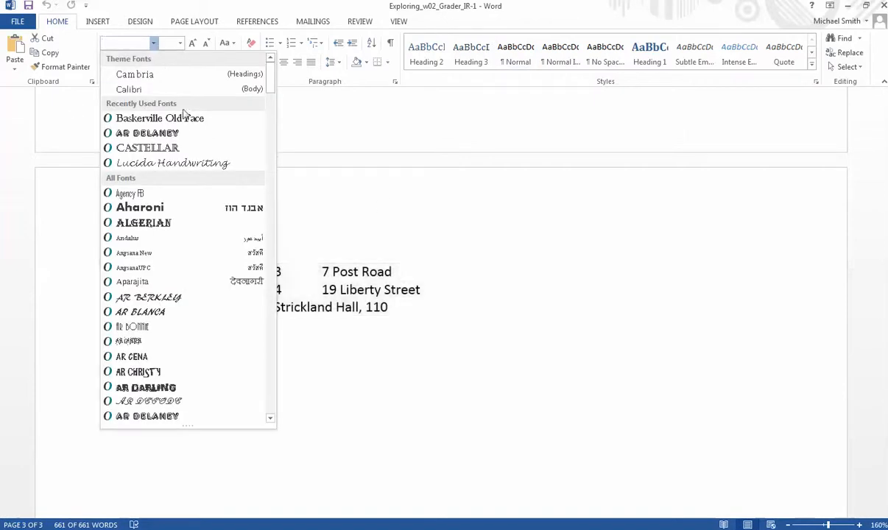
scroll(213, 188, "down", 2)
scroll(218, 204, "down", 7)
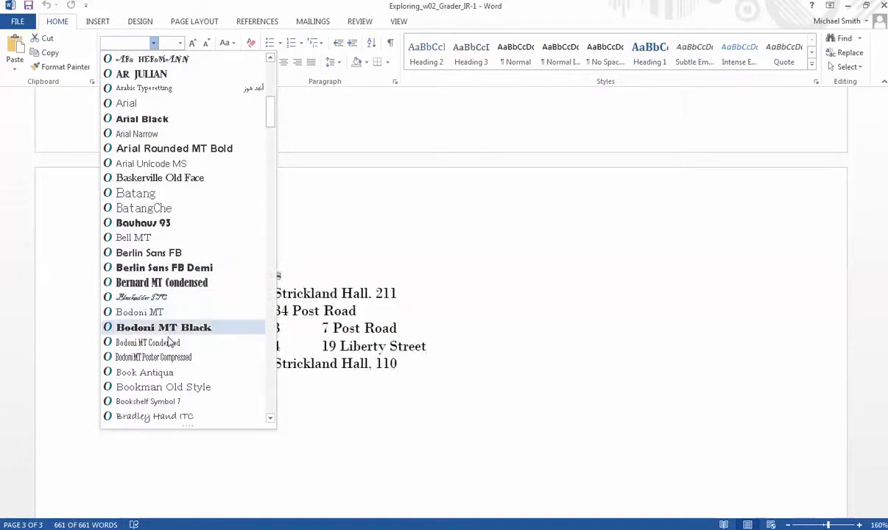
left_click(174, 387)
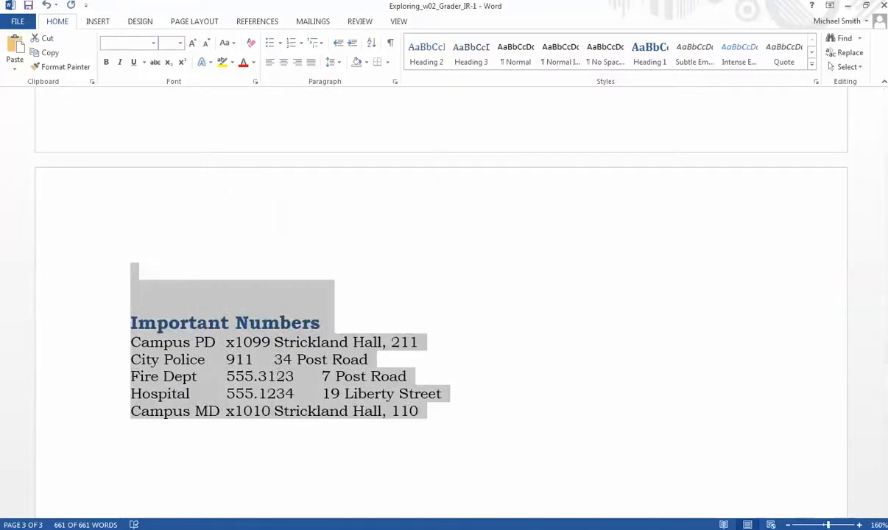
scroll(460, 272, "up", 5)
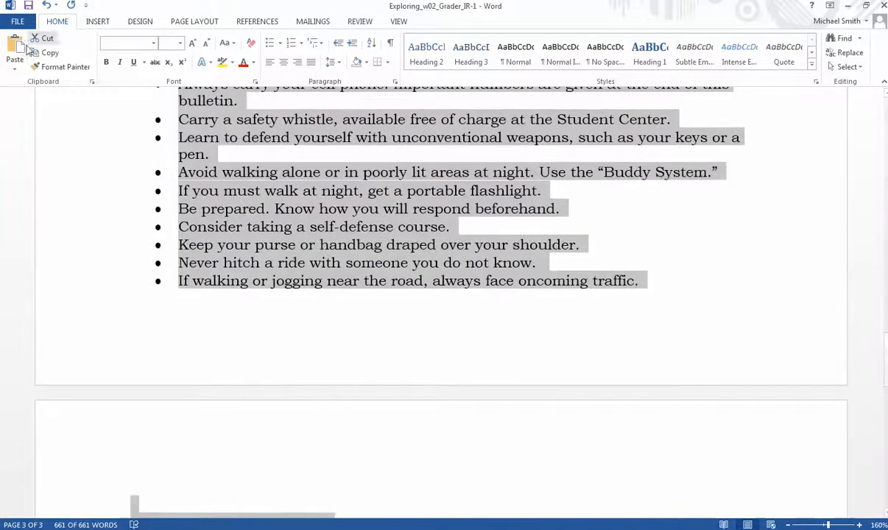
left_click(29, 6)
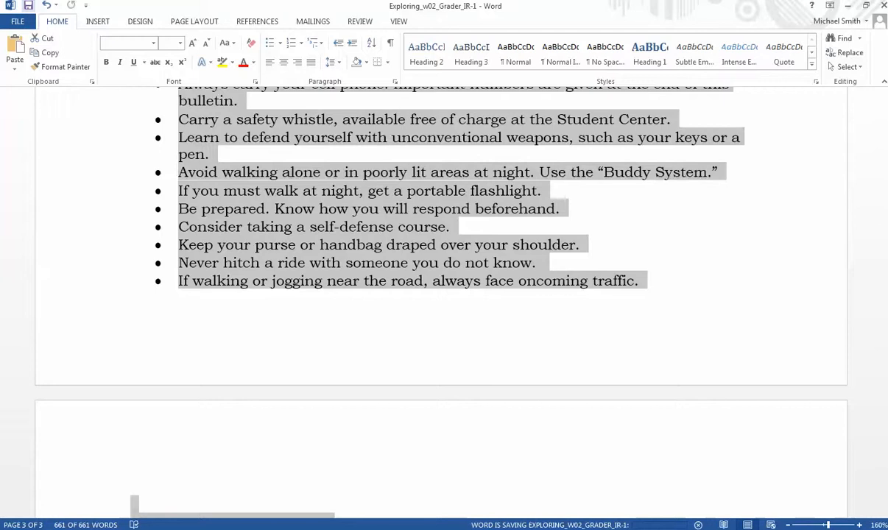
left_click(818, 265)
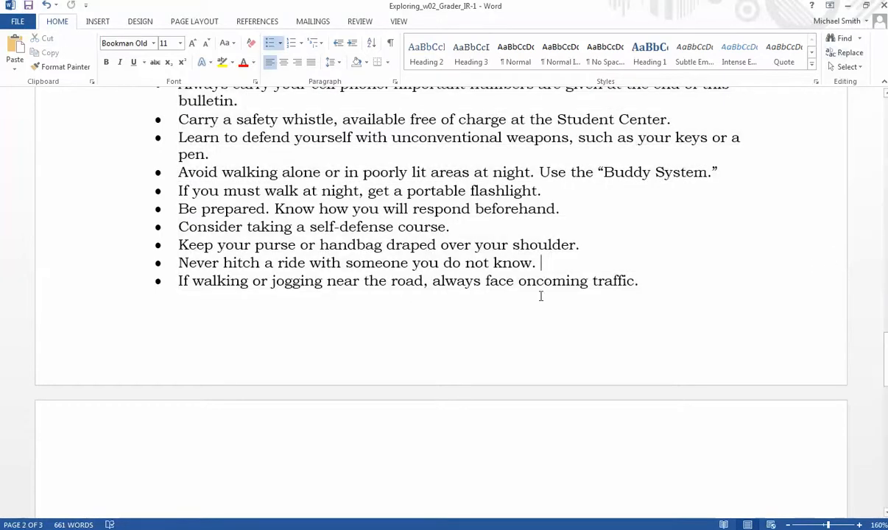
scroll(540, 296, "up", 15)
scroll(540, 296, "up", 10)
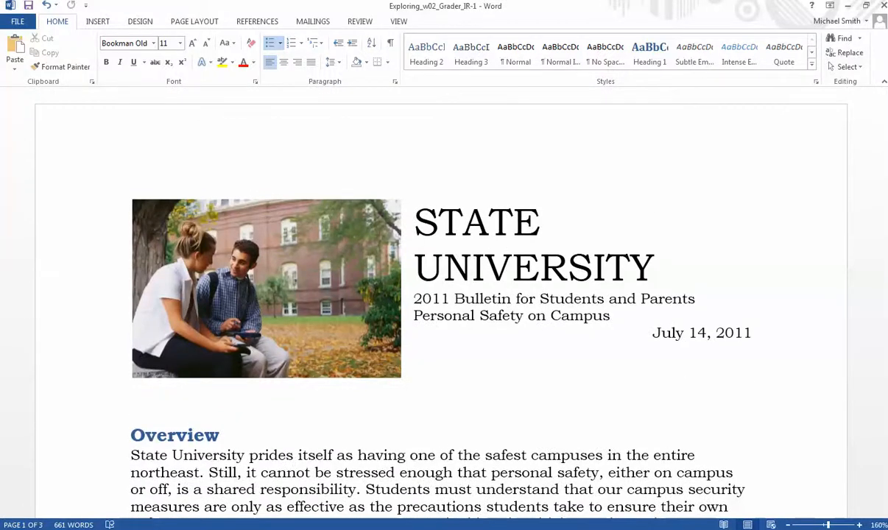
Highlight the step 3 instruction about right-aligning and bolding in yellow in the instructions document, and return to the bulletin.
mouse_move(265, 519)
left_click(220, 468)
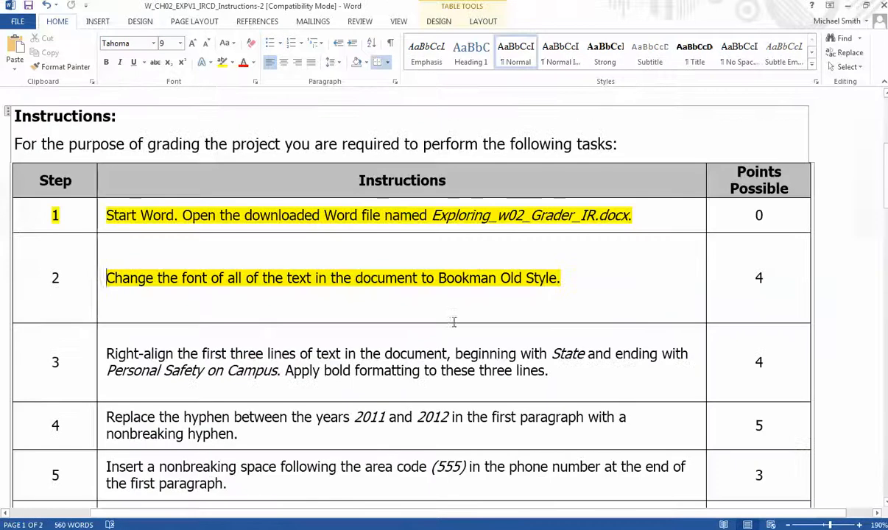
left_click_drag(106, 354, 563, 370)
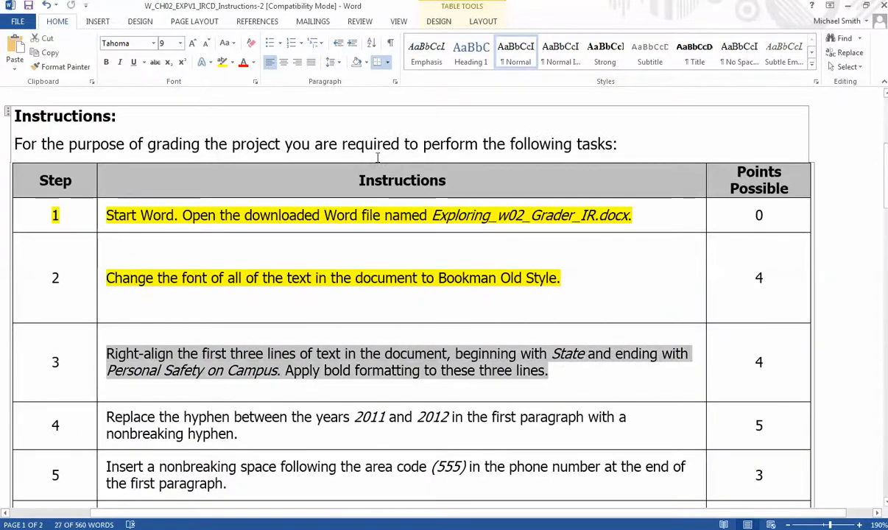
left_click(221, 62)
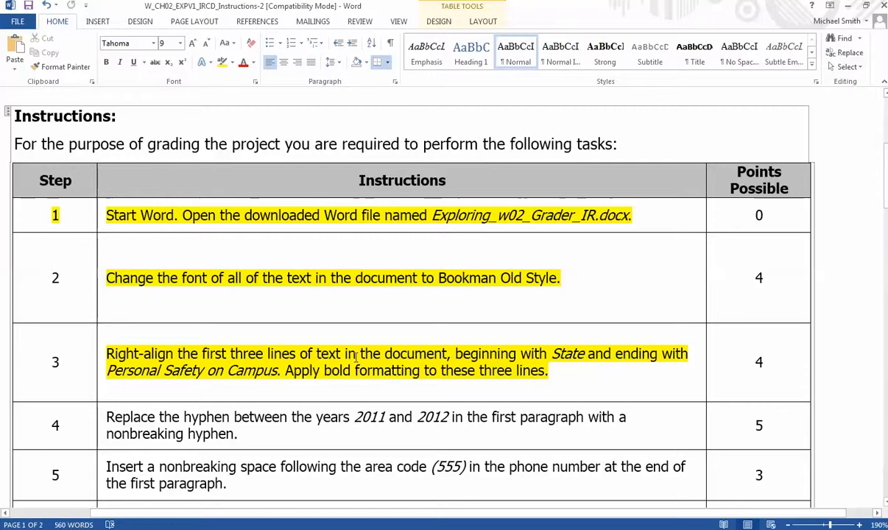
left_click(849, 10)
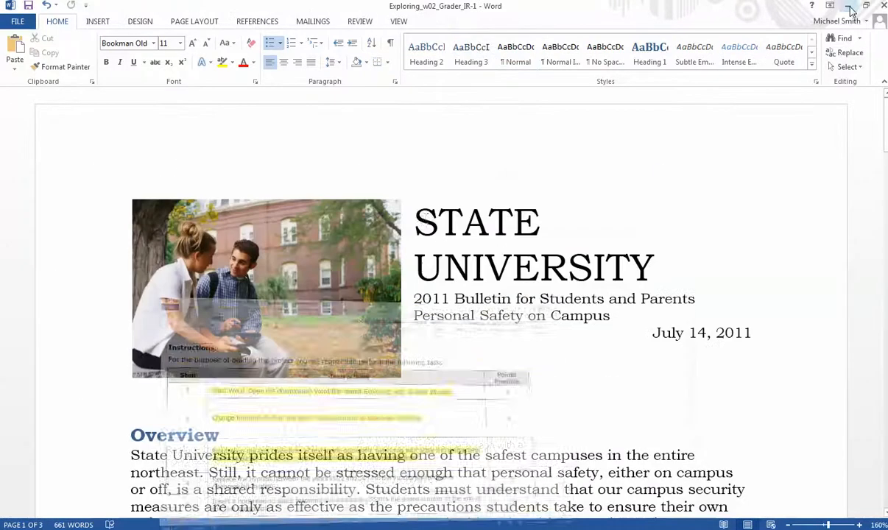
Bold and right-align the bulletin's first three lines, from State University through Personal Safety on Campus, and save the document.
left_click_drag(414, 211, 611, 317)
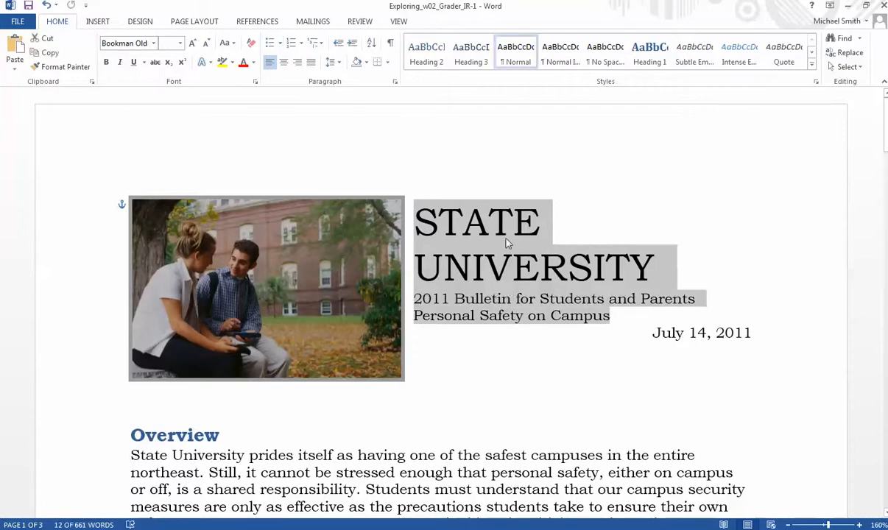
left_click(107, 62)
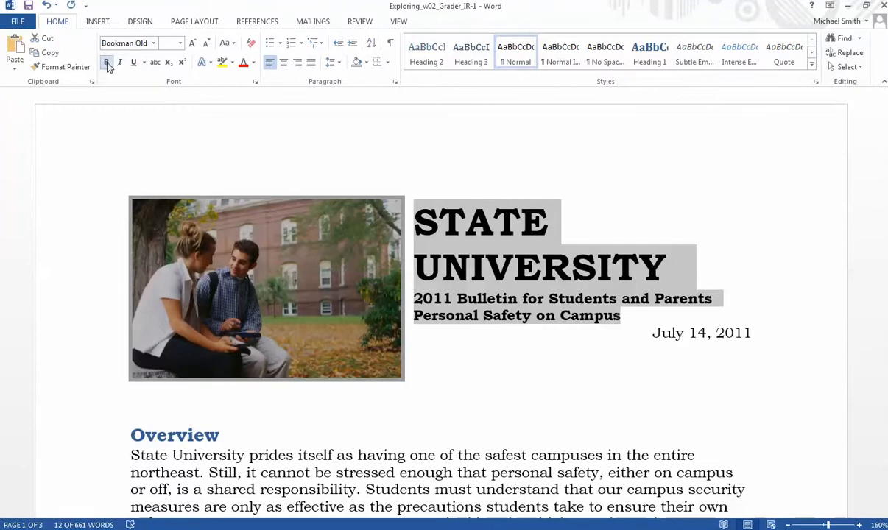
left_click(297, 64)
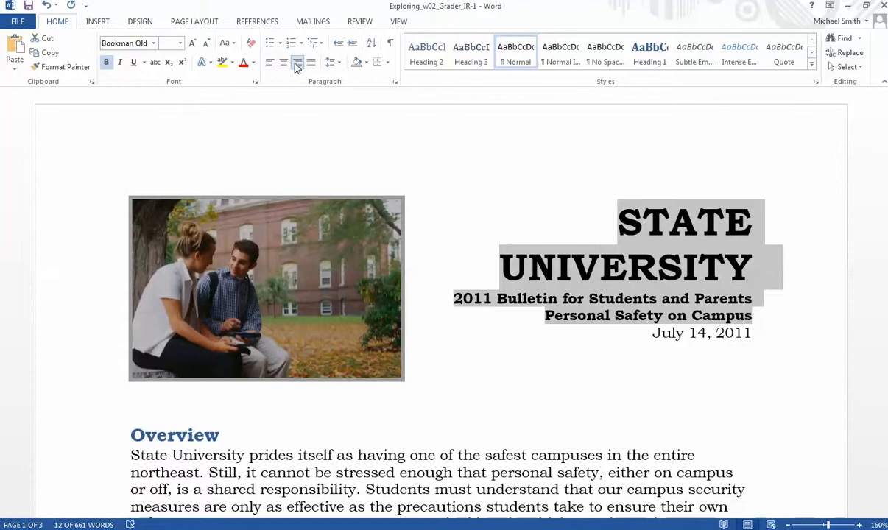
left_click(27, 6)
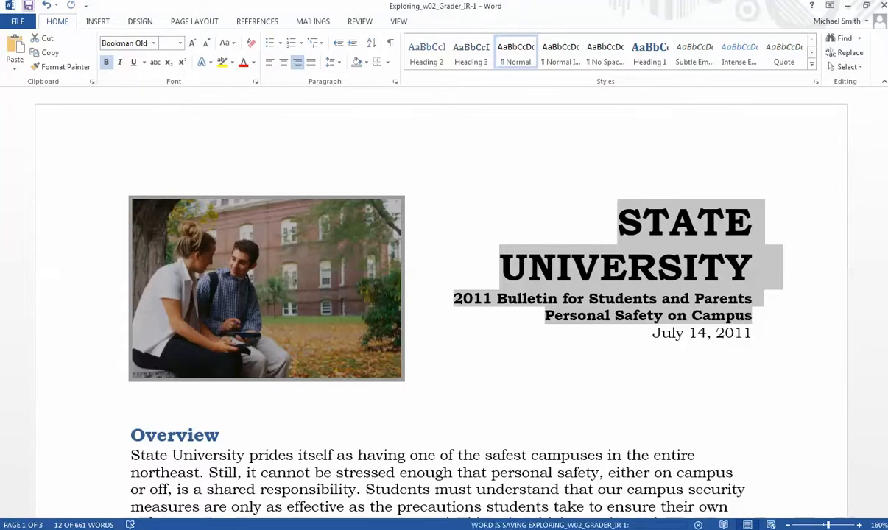
Highlight the step 4 instruction about the nonbreaking hyphen in yellow in the instructions document, and return to the bulletin.
left_click(230, 501)
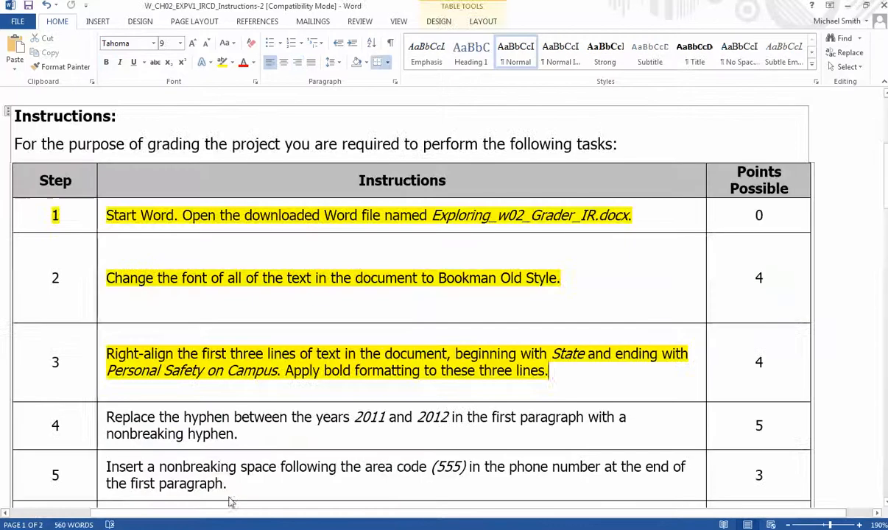
scroll(233, 354, "down", 5)
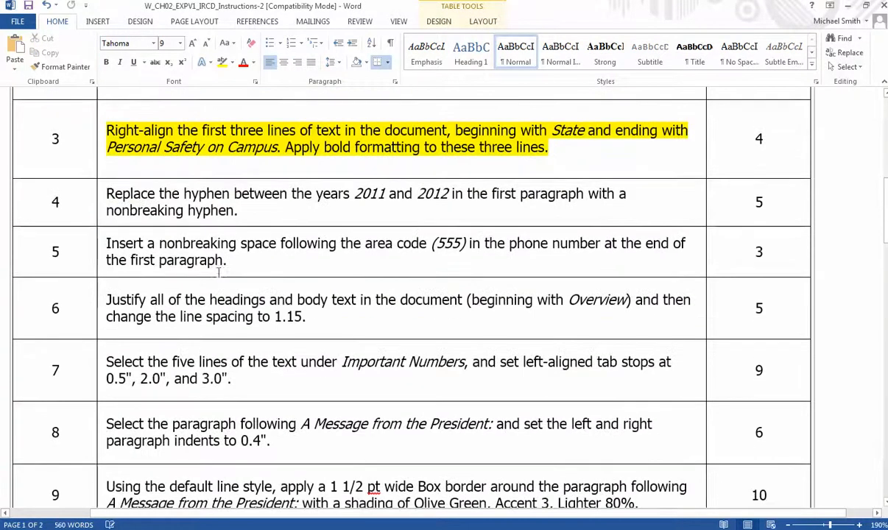
left_click_drag(239, 210, 106, 193)
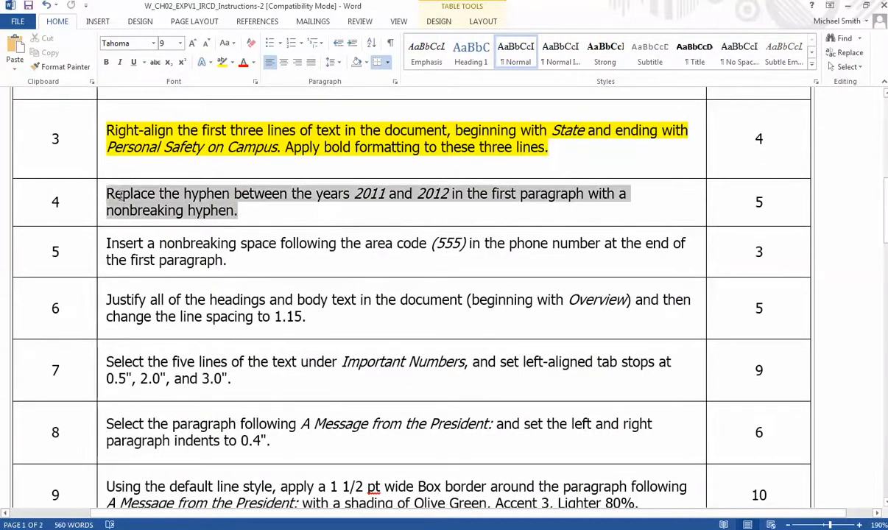
left_click(222, 64)
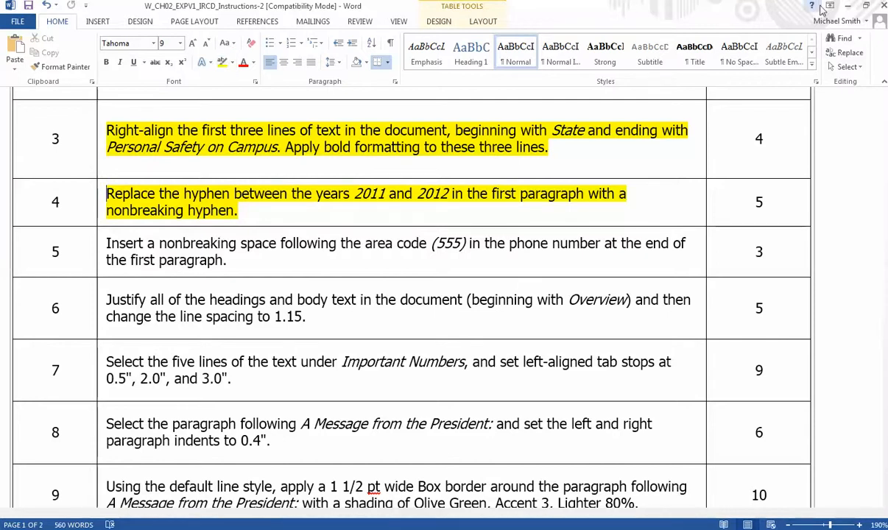
left_click(847, 7)
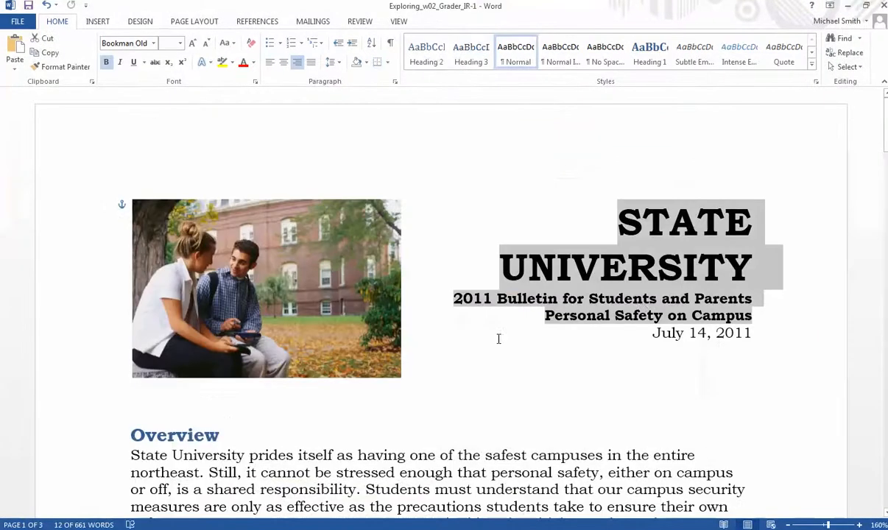
Delete the hyphen between 2011 and 2012 in the Overview paragraph.
left_click(398, 349)
scroll(537, 360, "down", 3)
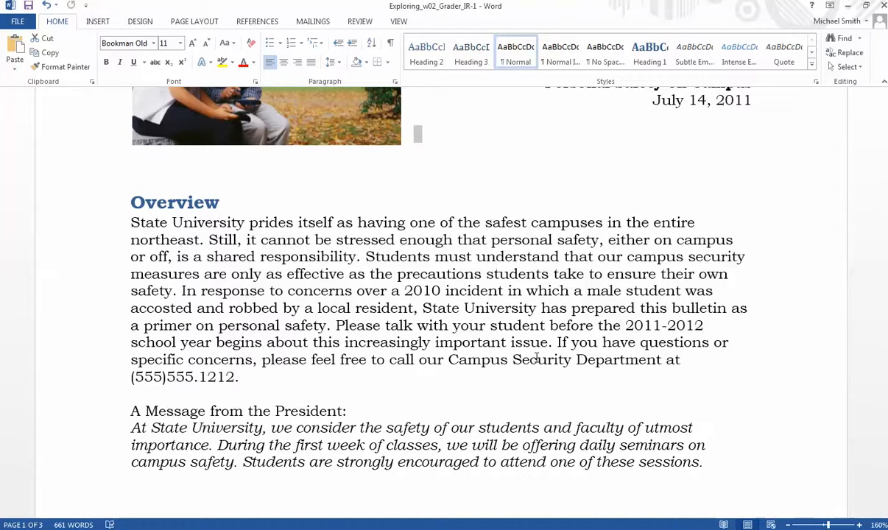
left_click(669, 324)
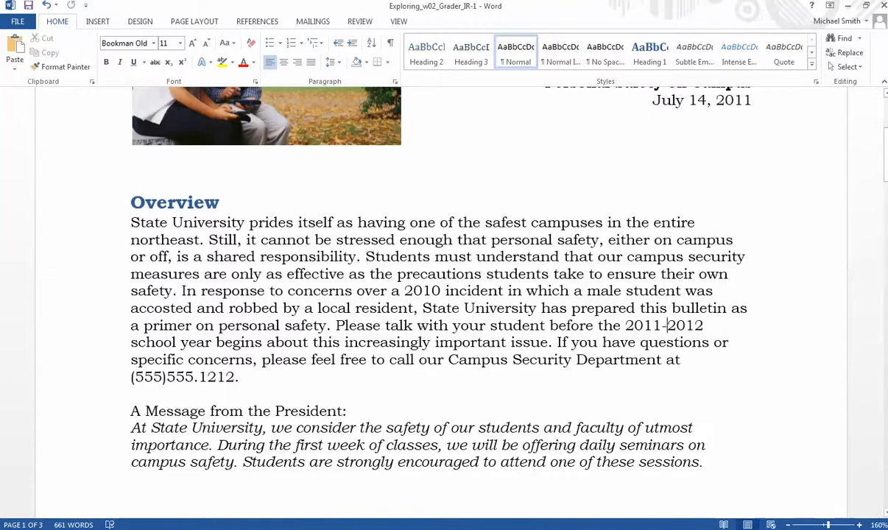
key("BackSpace")
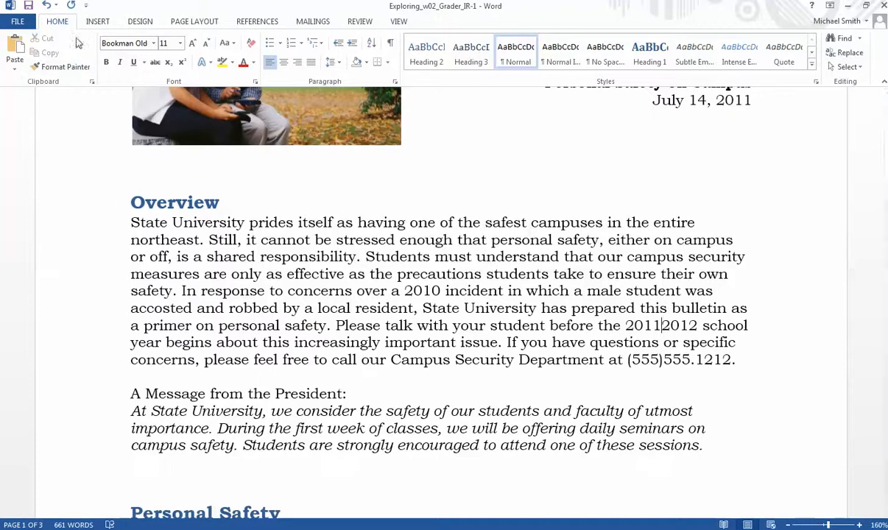
Insert a Nonbreaking Hyphen special character between 2011 and 2012 and close the Symbol dialog.
left_click(96, 22)
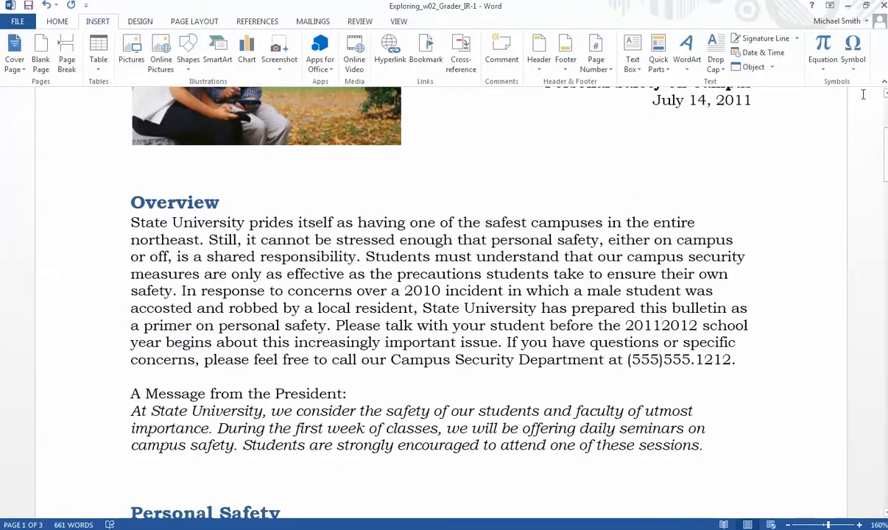
left_click(854, 66)
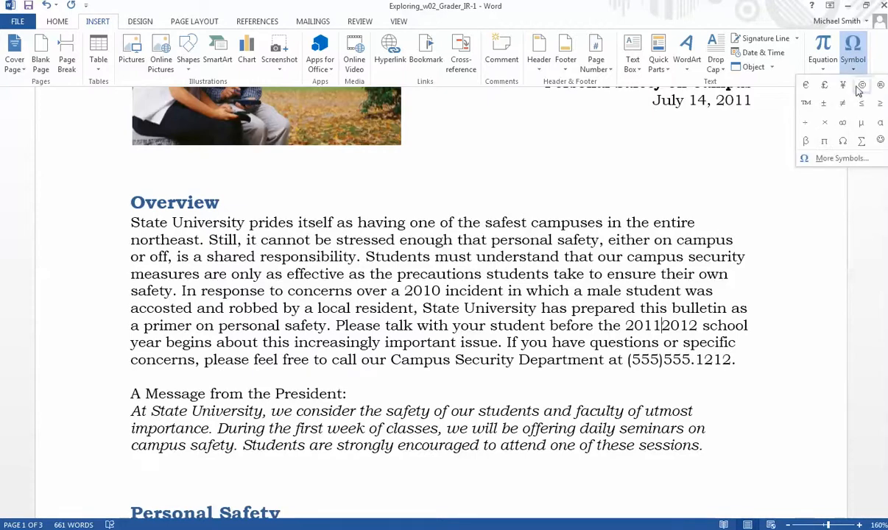
left_click(841, 158)
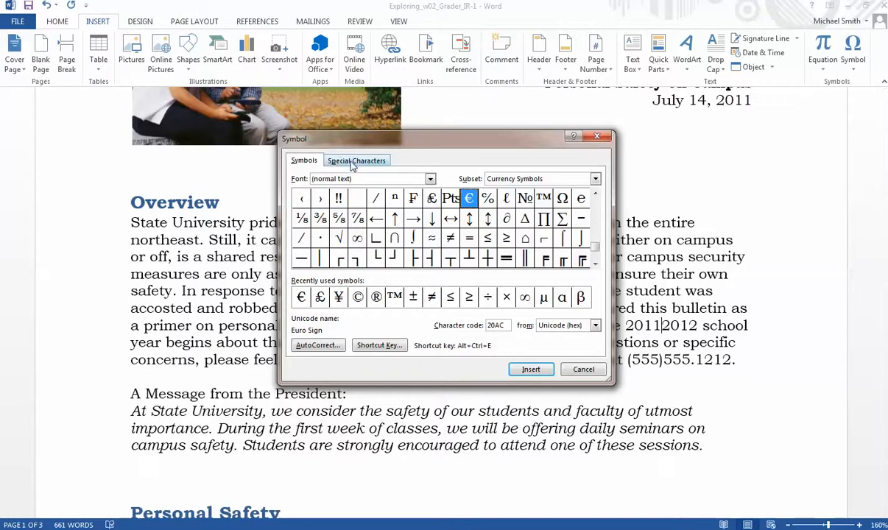
left_click(352, 162)
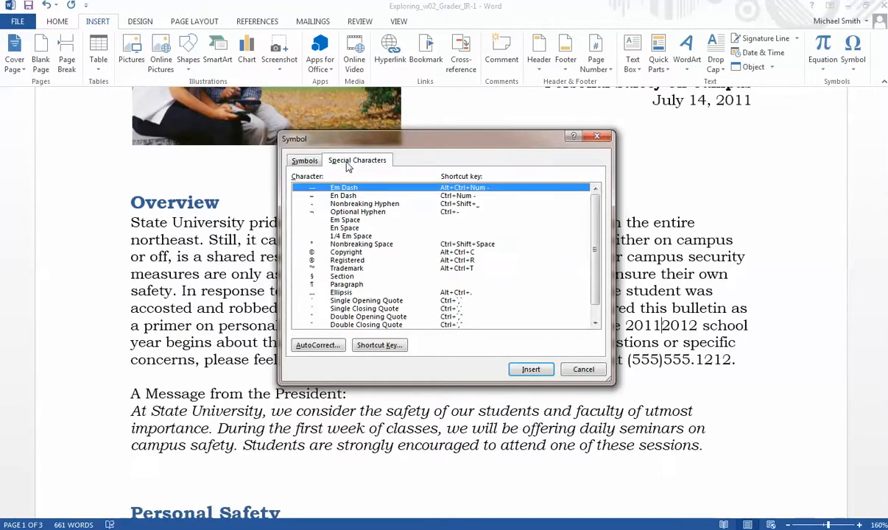
left_click(357, 204)
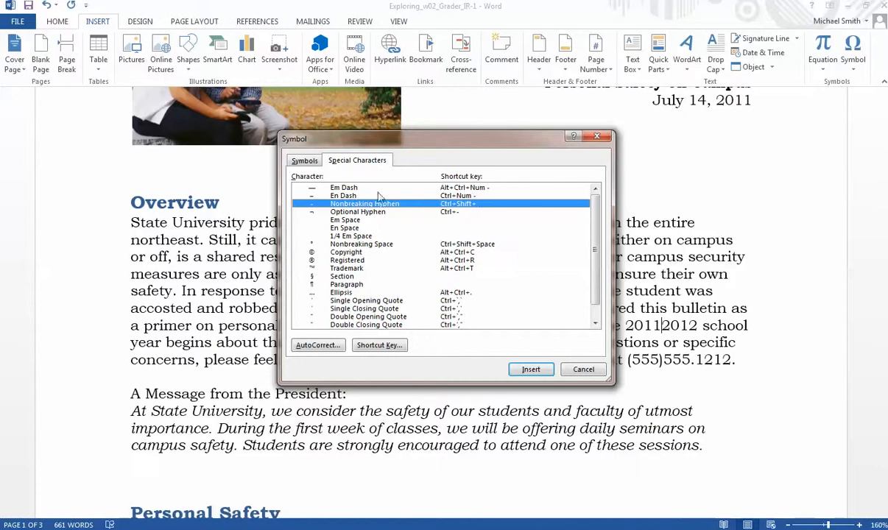
left_click(346, 188)
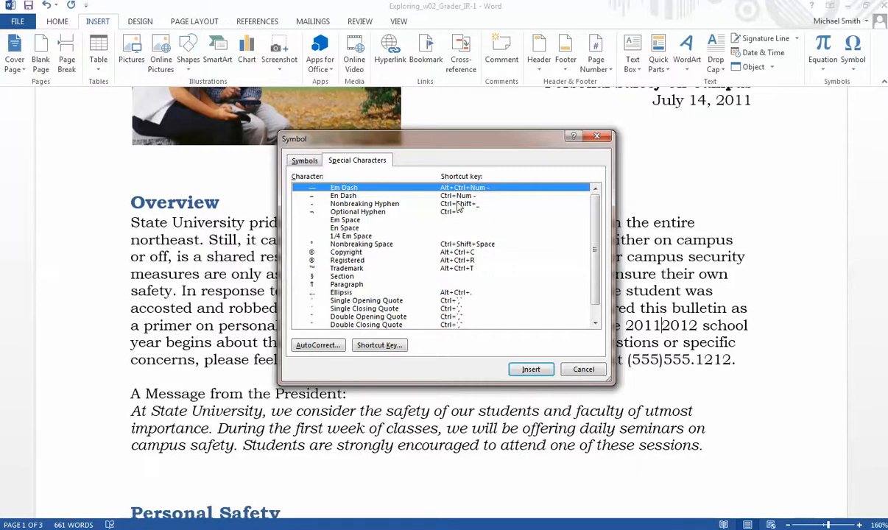
left_click(434, 203)
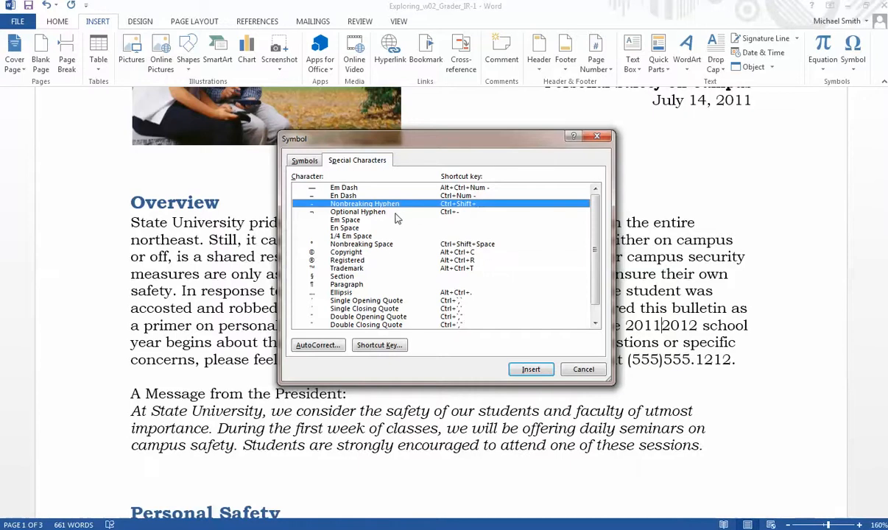
left_click(529, 369)
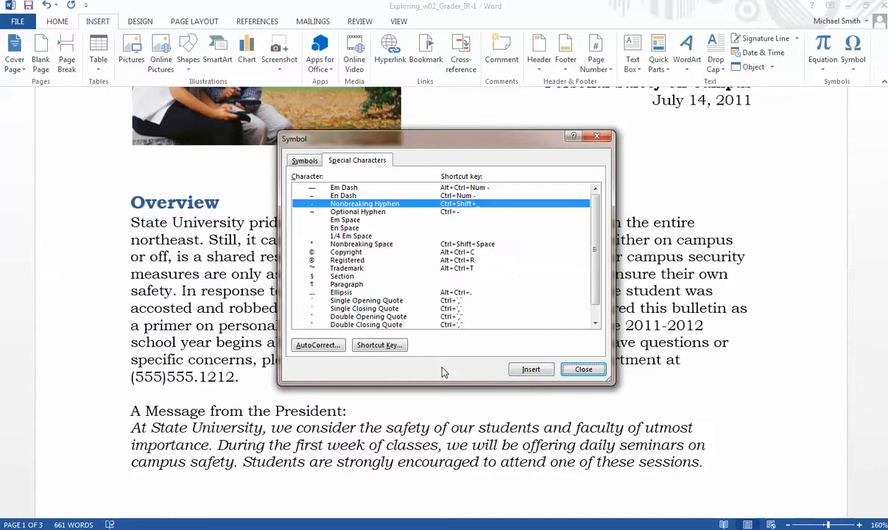
left_click(583, 369)
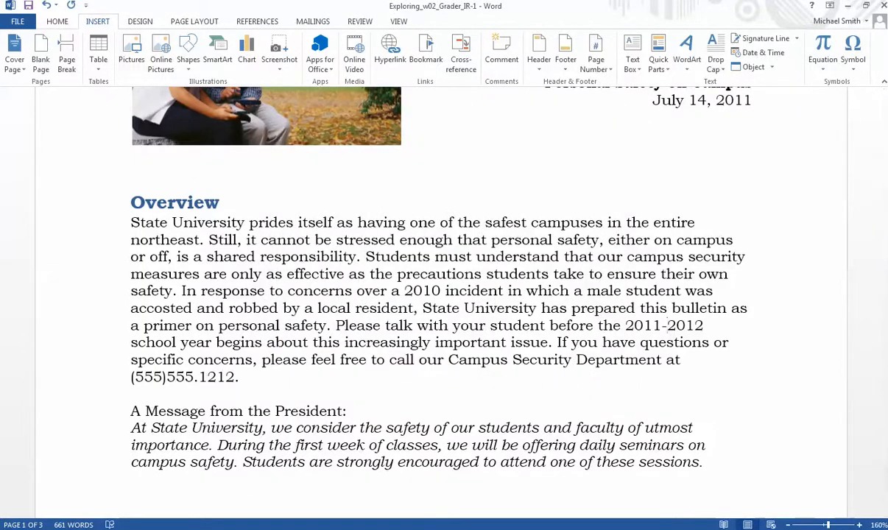
Highlight the step 5 instruction about the nonbreaking space in yellow in the instructions document, and return to the bulletin.
left_click(231, 482)
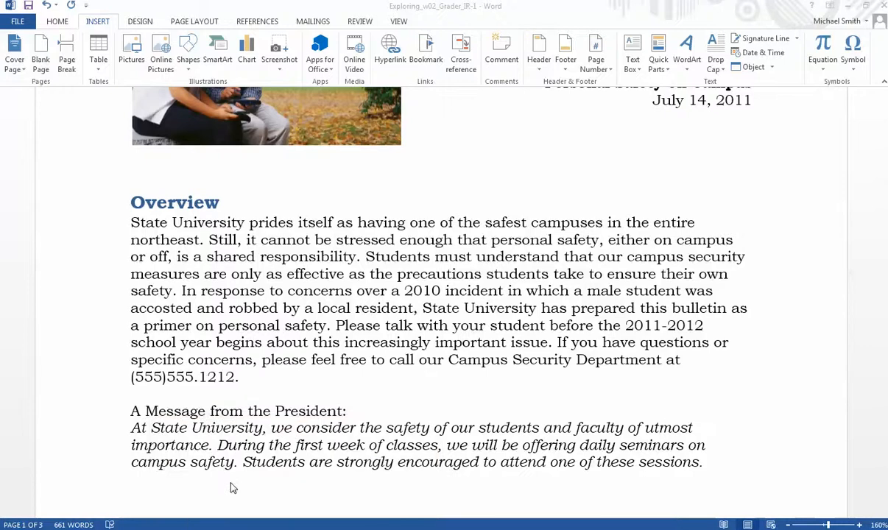
left_click_drag(227, 259, 103, 248)
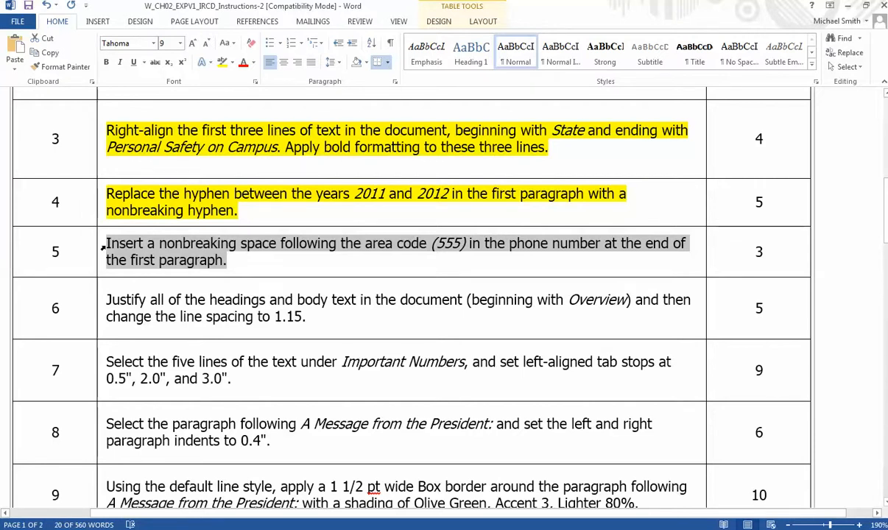
left_click(222, 61)
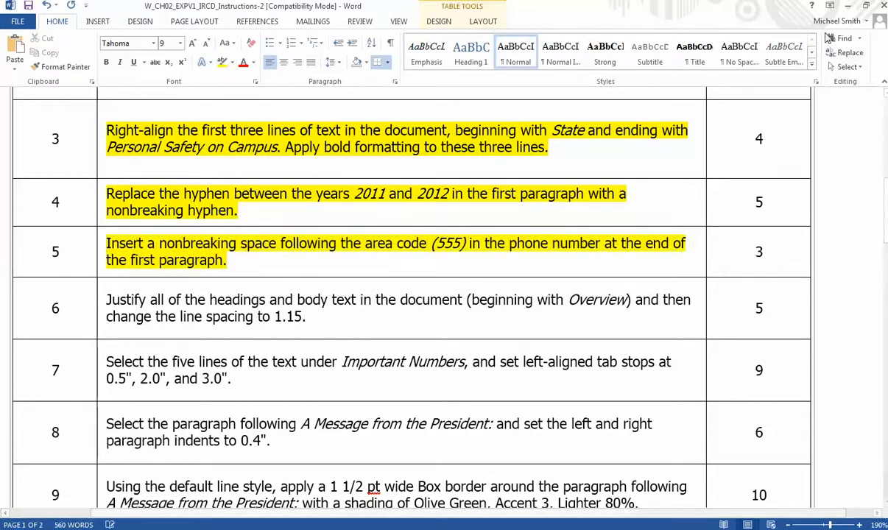
left_click(847, 6)
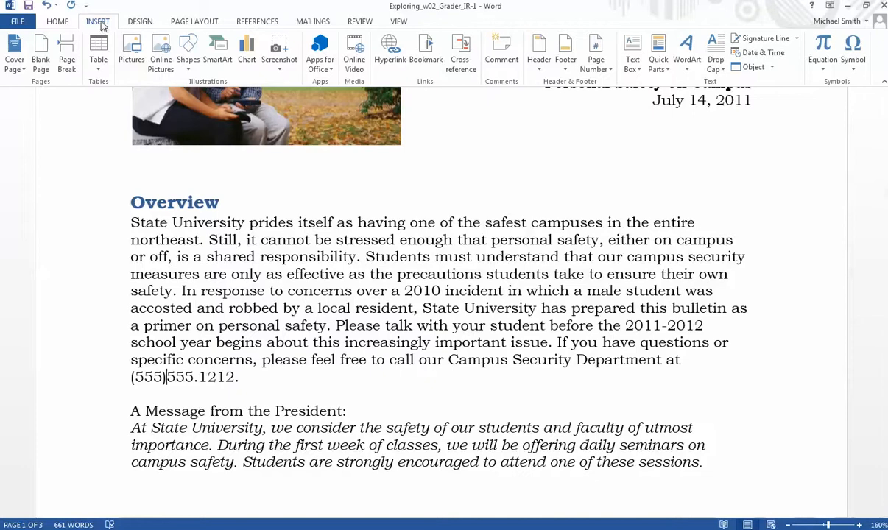
Insert a Nonbreaking Space special character after the area code (555) in the Overview paragraph and close the Symbol dialog.
left_click(852, 55)
left_click(844, 159)
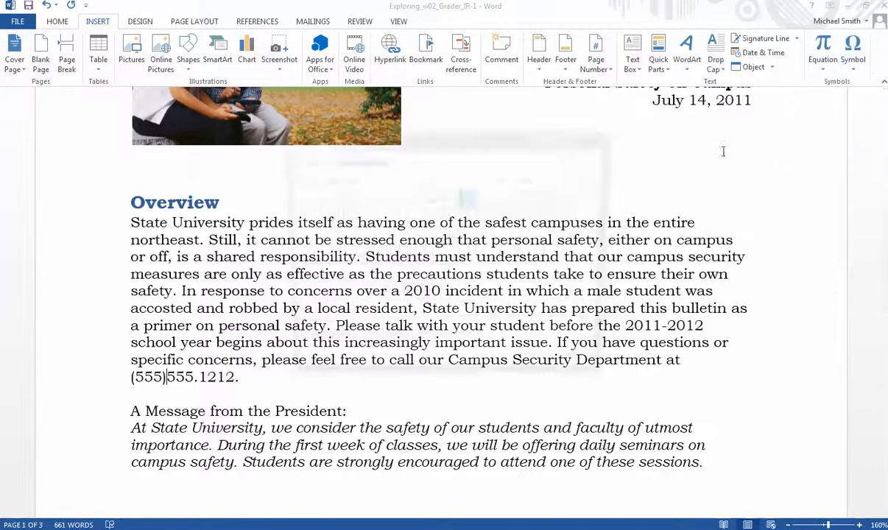
left_click(333, 163)
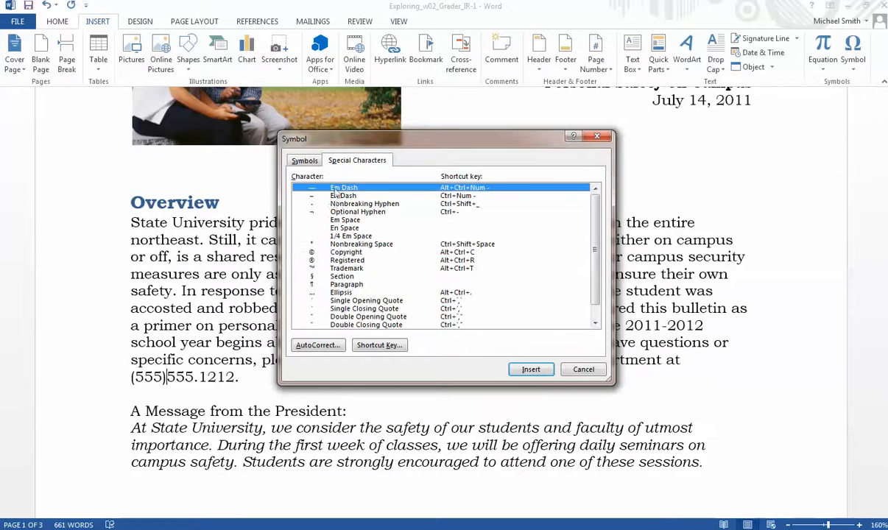
left_click(362, 245)
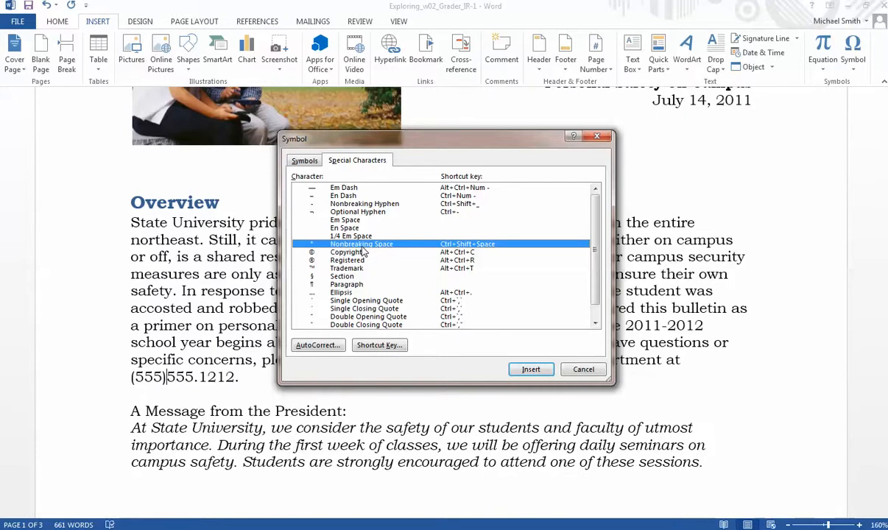
left_click(528, 366)
left_click(581, 368)
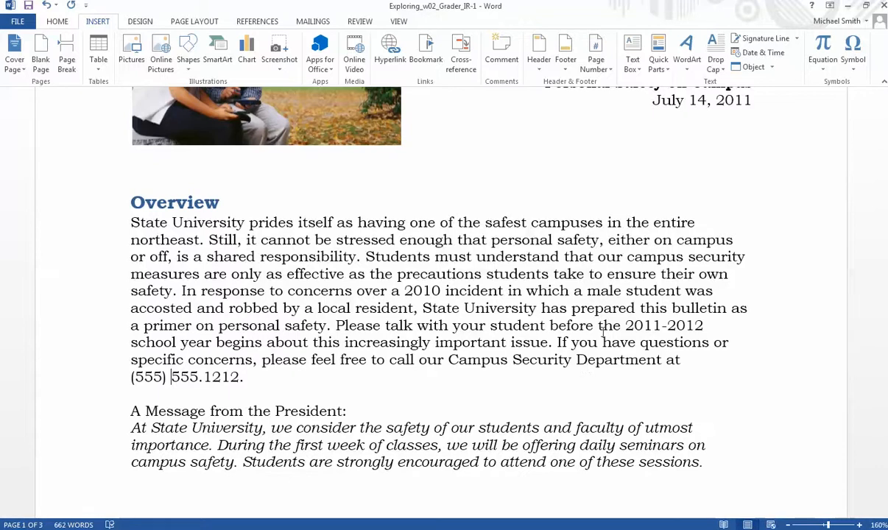
Select the step 6 instruction about justification and line spacing in the instructions document, and return to the bulletin.
left_click(296, 529)
left_click(242, 473)
left_click_drag(306, 316, 100, 296)
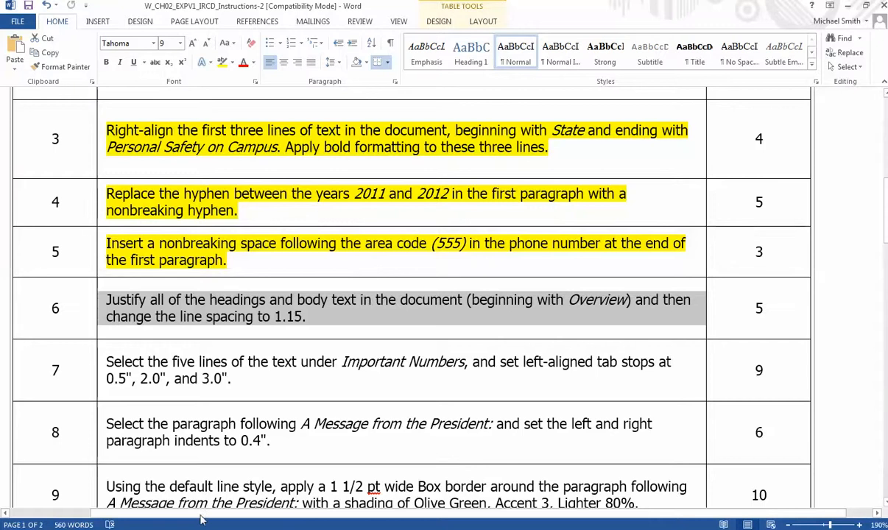
left_click(295, 529)
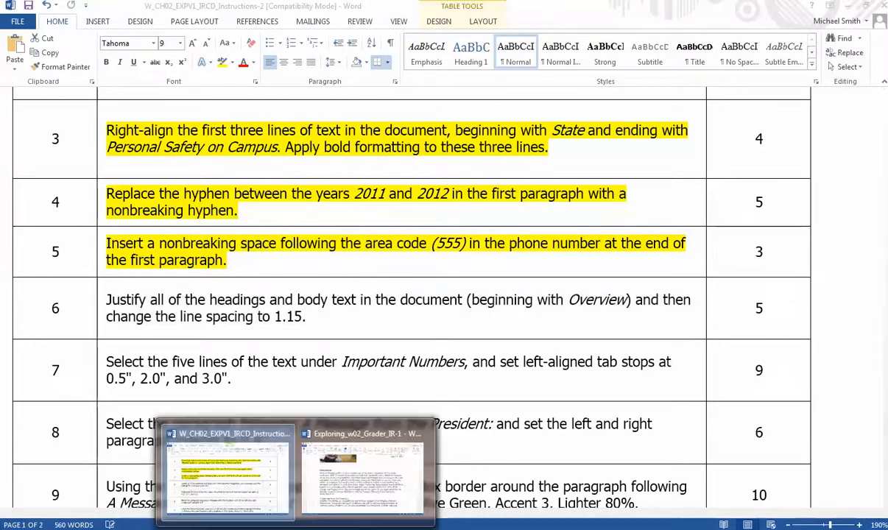
left_click(426, 446)
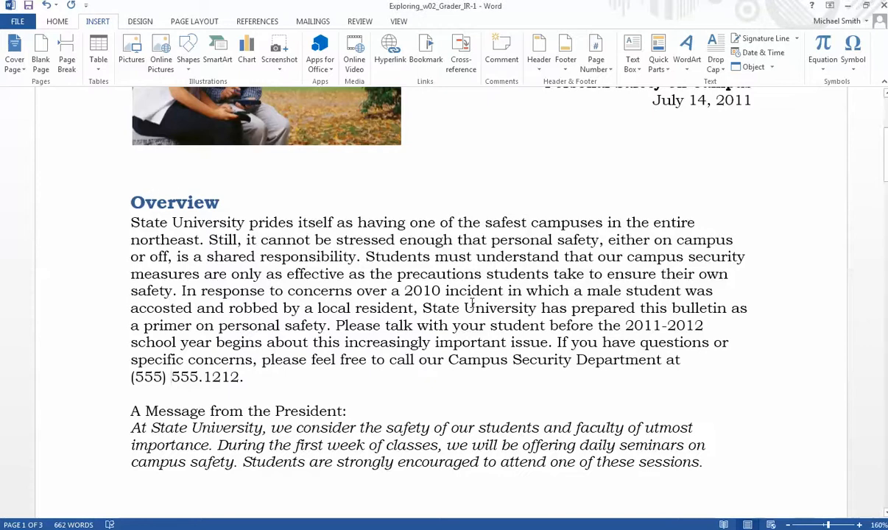
Justify all text from the Overview heading to the end of the bulletin and set its line spacing to 1.15.
scroll(221, 309, "up", 2)
left_click_drag(132, 295, 881, 334)
left_click_drag(884, 397, 817, 127)
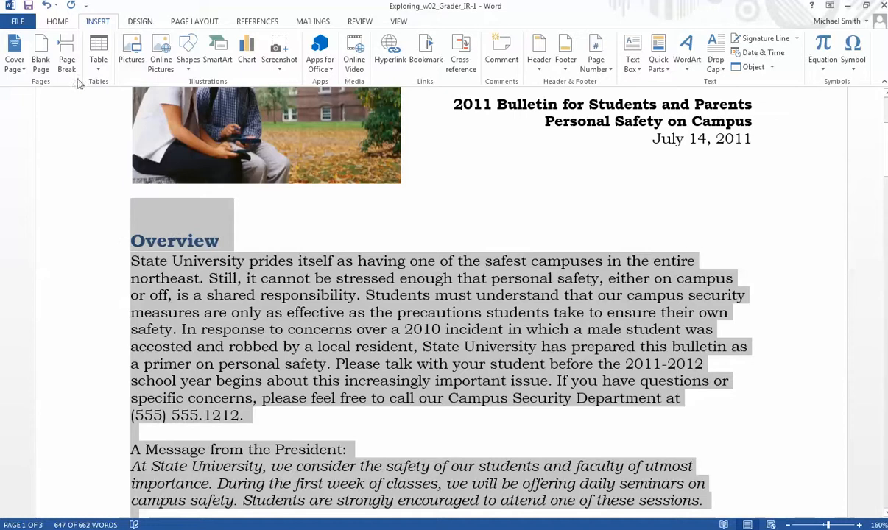
left_click(56, 22)
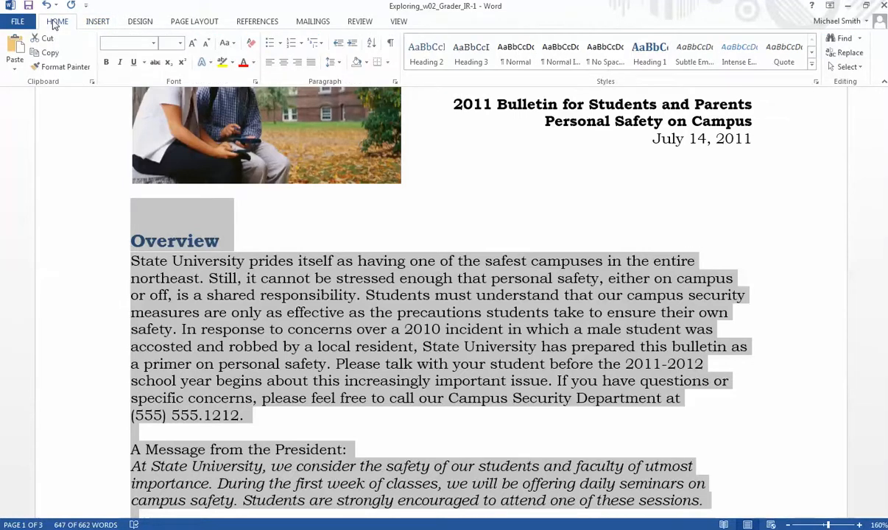
left_click(312, 63)
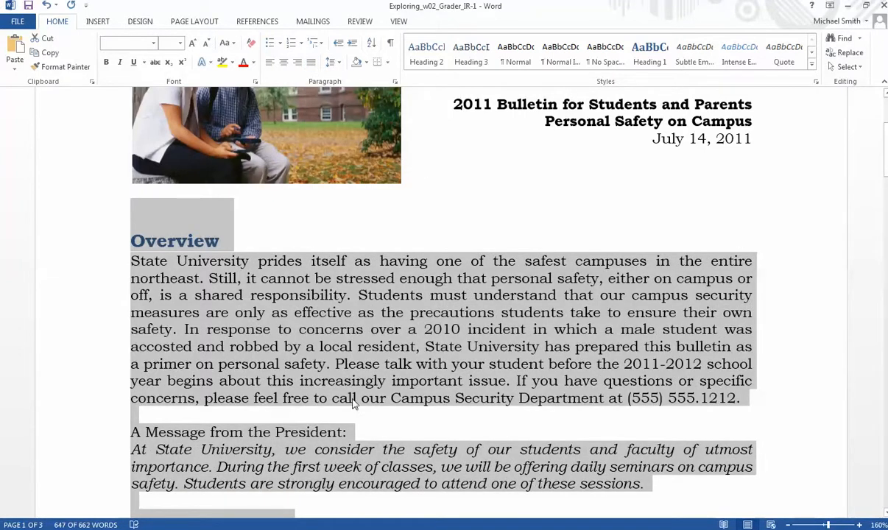
left_click(331, 62)
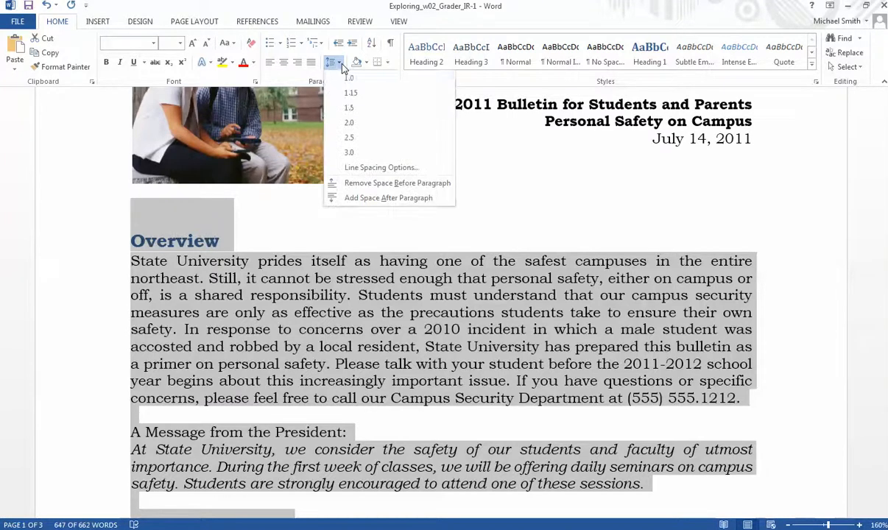
left_click(350, 94)
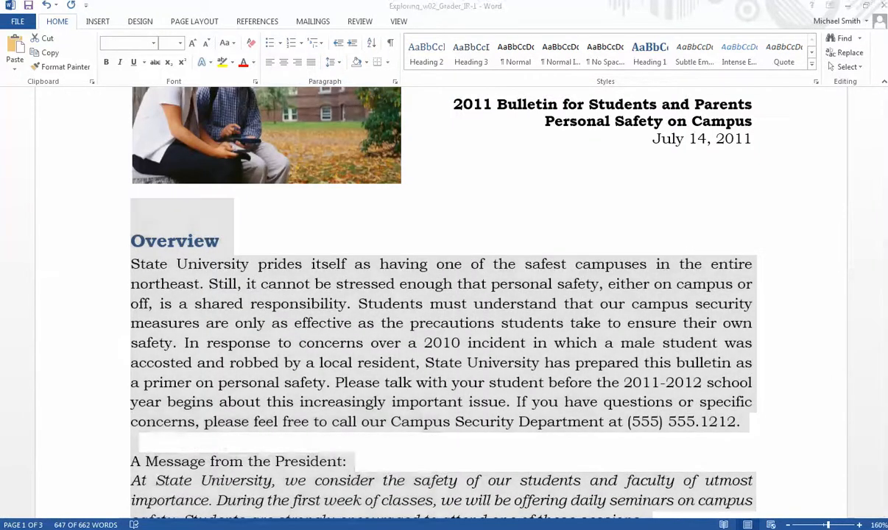
Highlight the step 6 instruction in yellow, select the step 7 instruction about tab stops, and return to the bulletin.
left_click(214, 454)
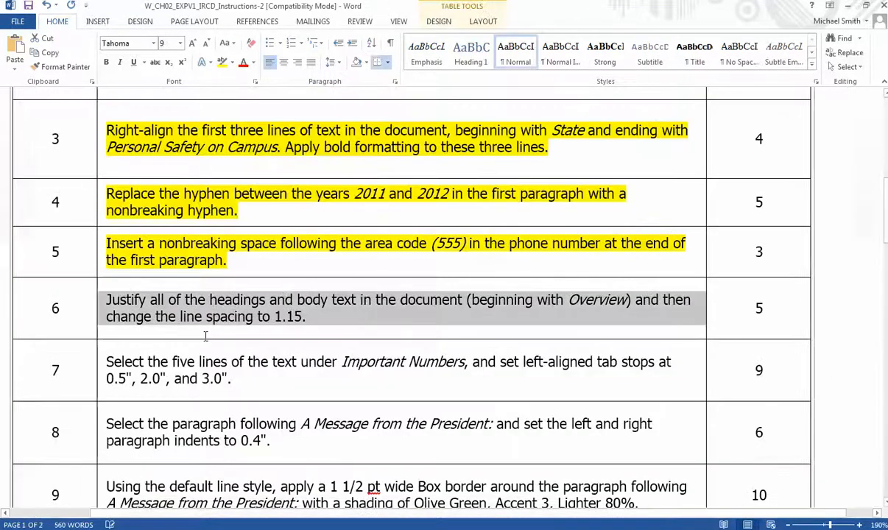
left_click(222, 61)
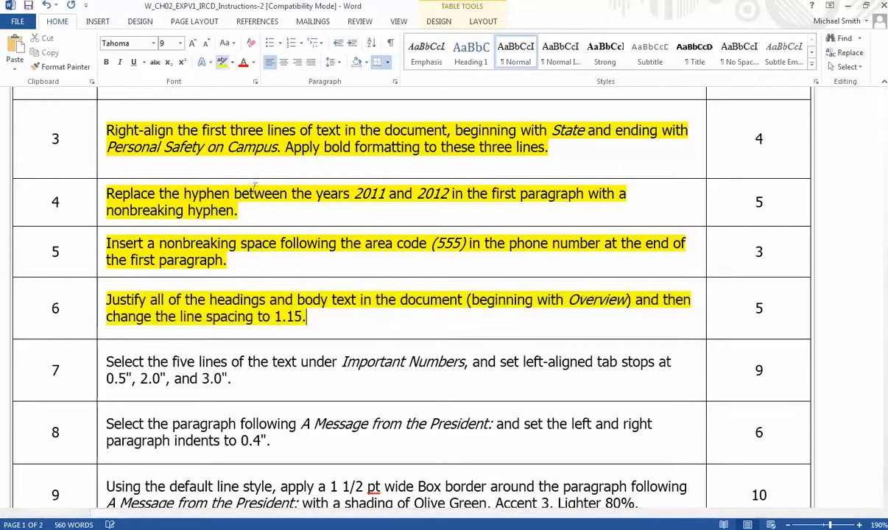
left_click_drag(233, 379, 118, 348)
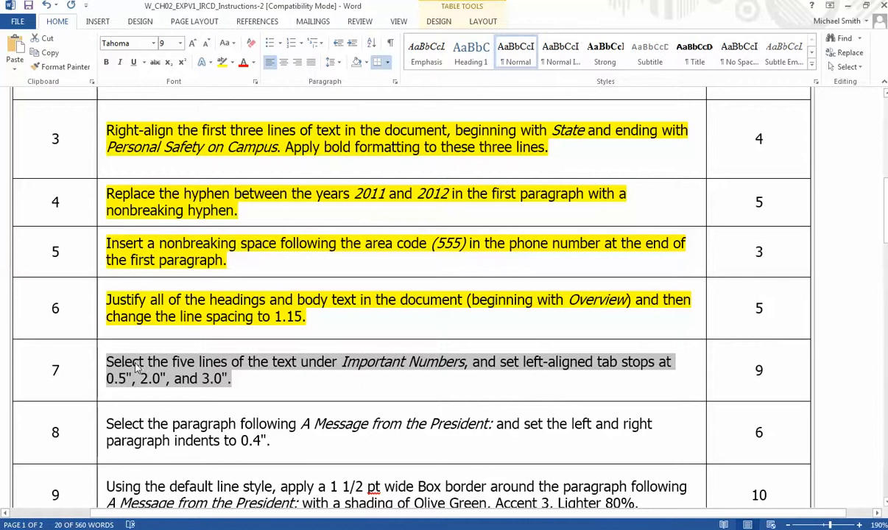
scroll(136, 365, "down", 3)
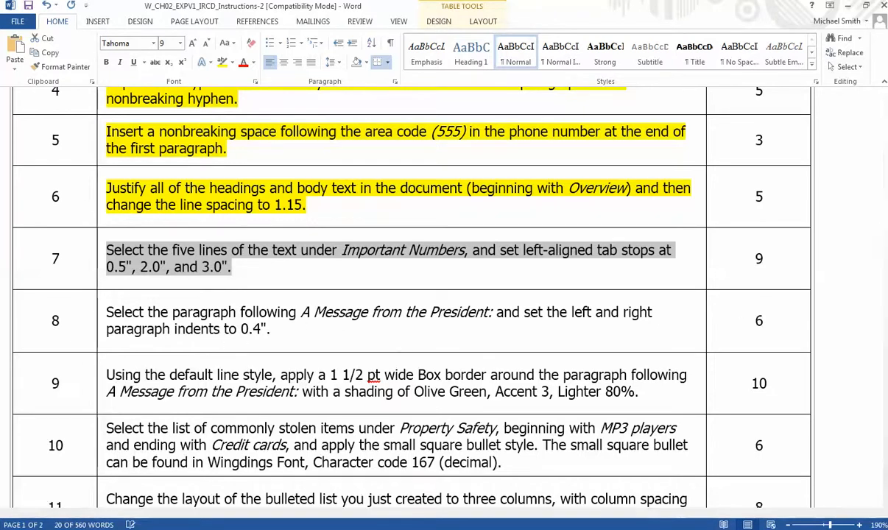
left_click(375, 489)
Set left-aligned tab stops at 0.5", 2.0" and 3.0" for the five lines under Important Numbers, and save the bulletin.
key("ctrl+a")
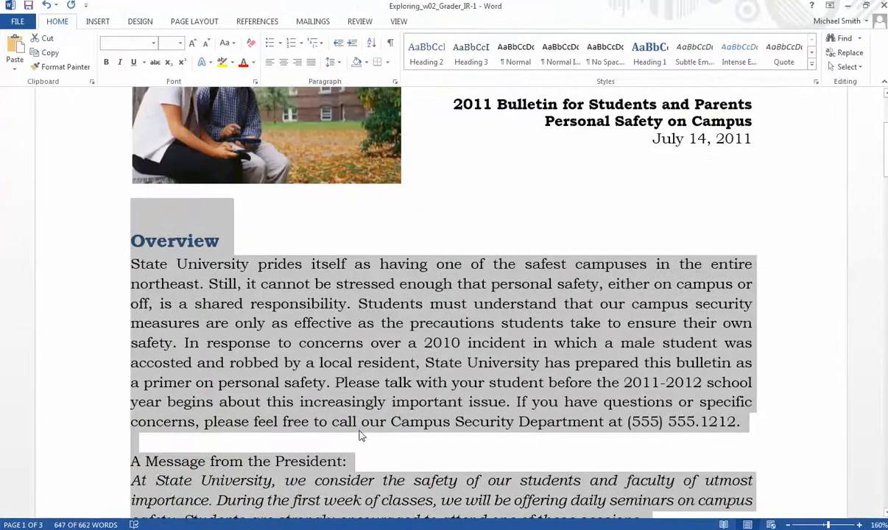
scroll(426, 406, "down", 9)
scroll(434, 407, "down", 15)
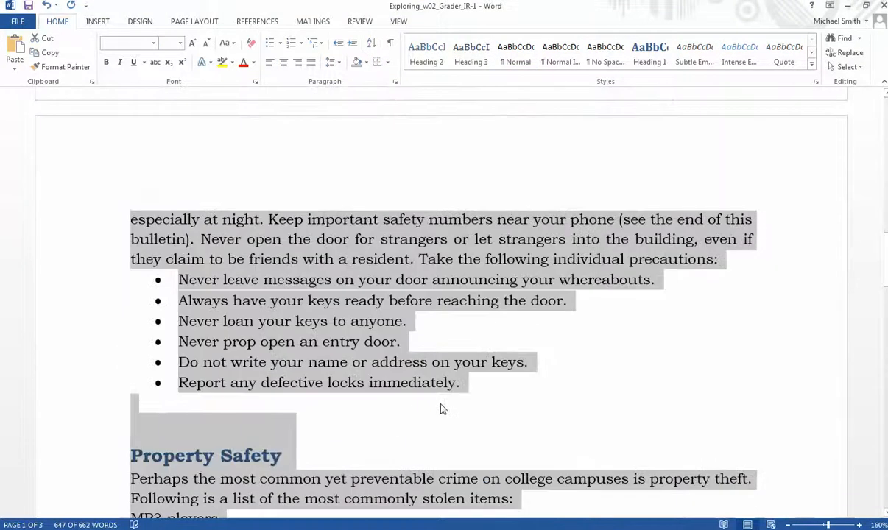
scroll(440, 409, "down", 10)
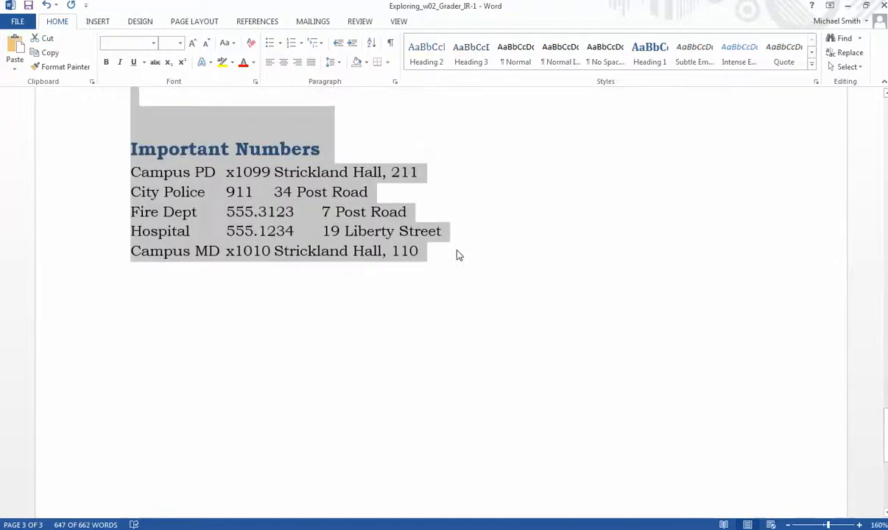
left_click(434, 248)
left_click(157, 192, "shift")
left_click(118, 172, "shift")
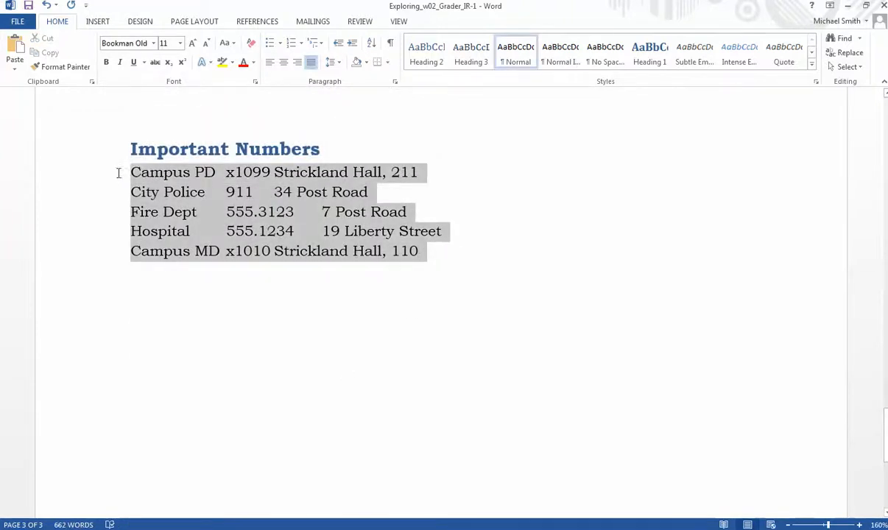
right_click(254, 202)
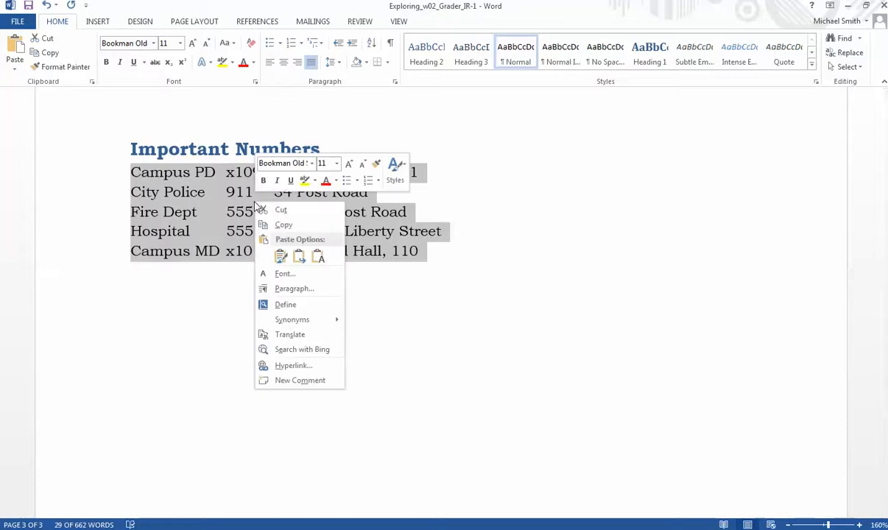
left_click(284, 289)
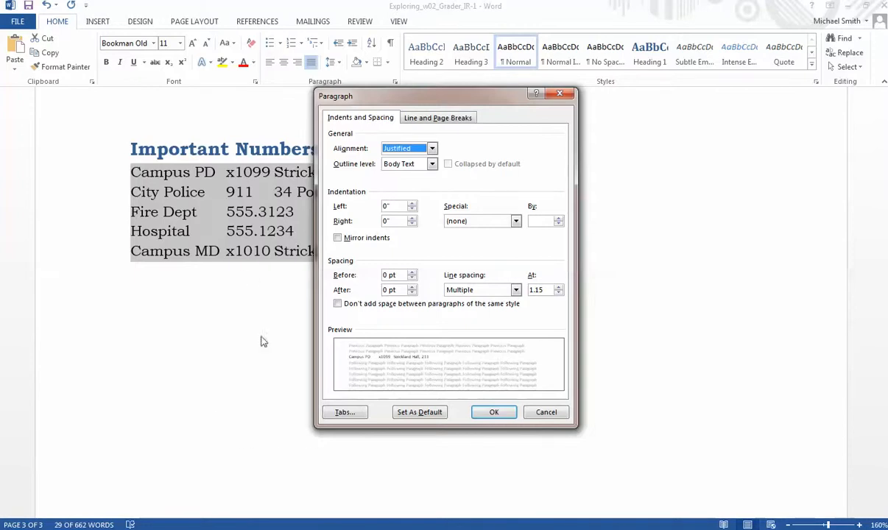
left_click(345, 412)
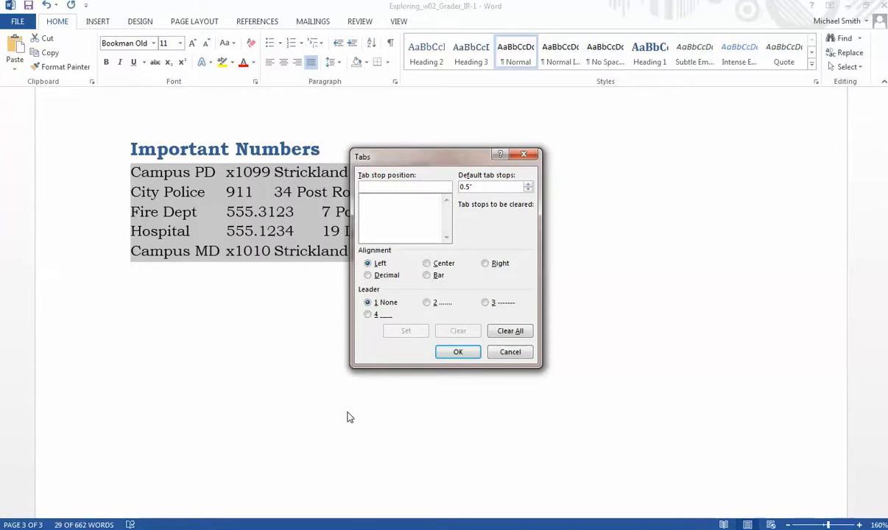
type("1.5")
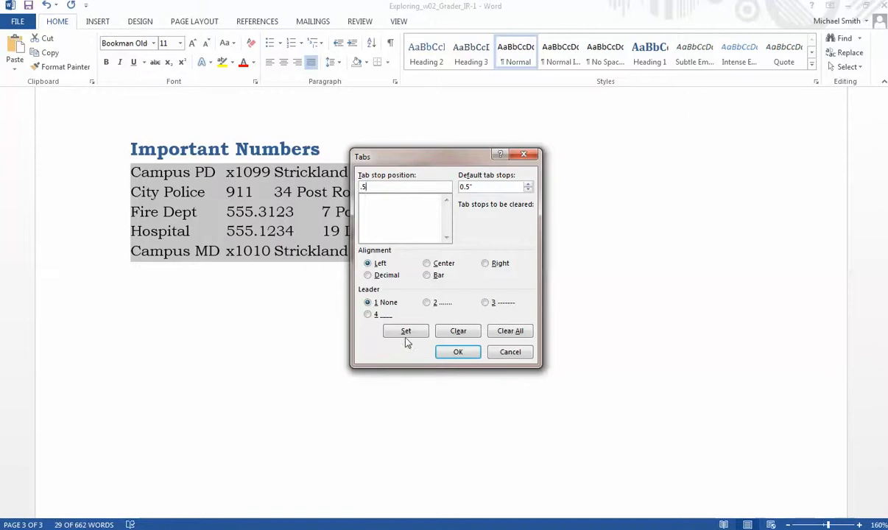
left_click(407, 332)
type("2.")
type("0")
left_click(404, 330)
left_click(458, 352)
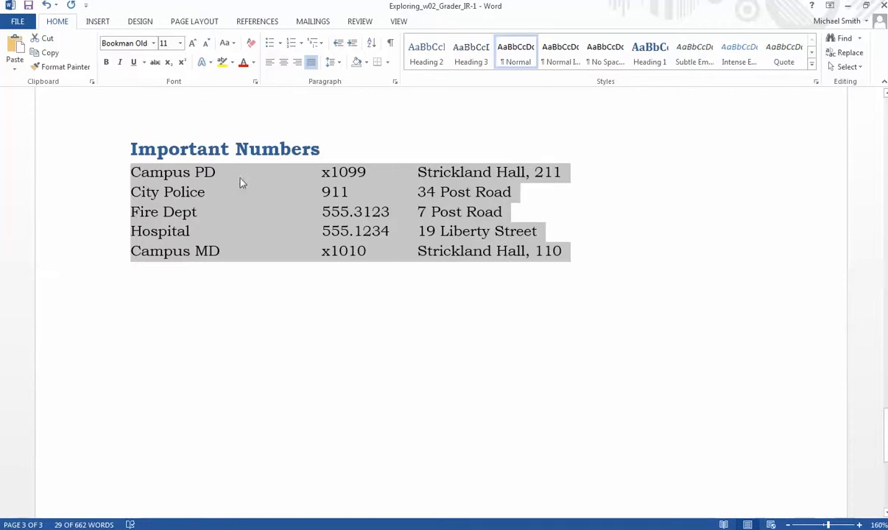
left_click(28, 5)
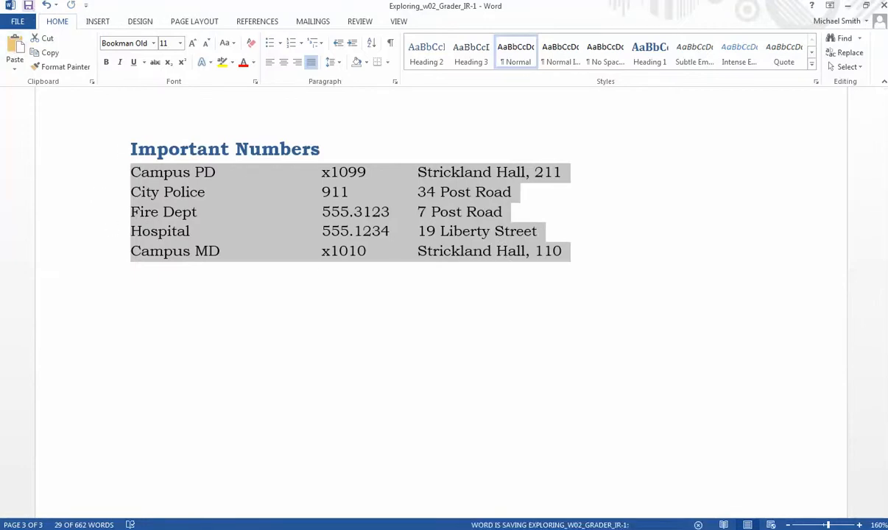
Highlight the step 7 instruction about the tab stops in yellow in the instructions document.
left_click(287, 522)
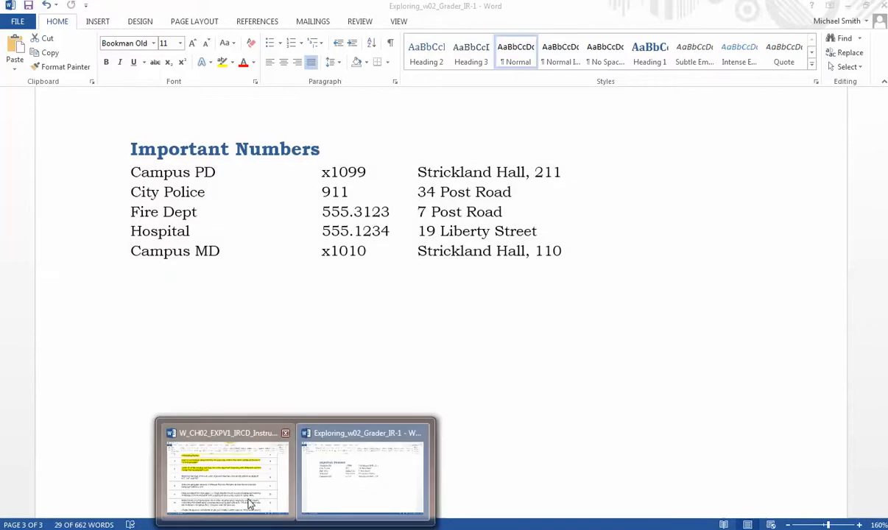
left_click(251, 505)
triple_click(214, 262)
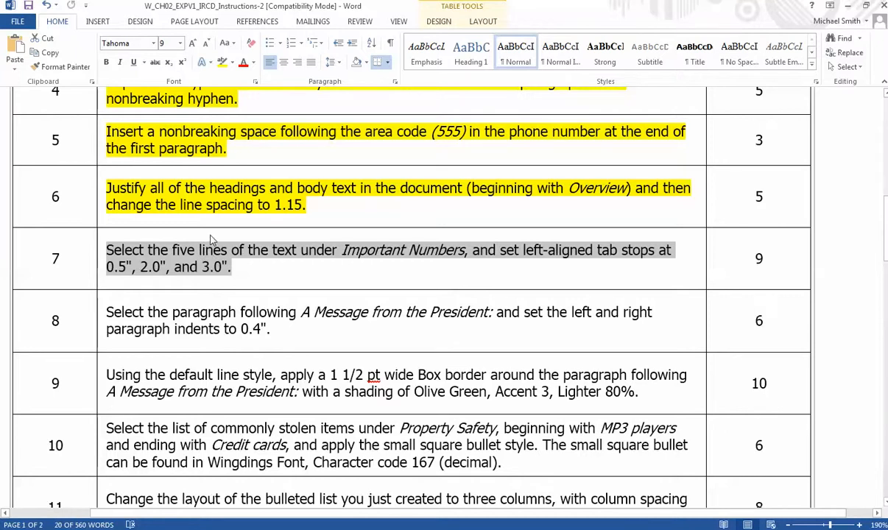
left_click(223, 63)
Select the step 8 instruction about the paragraph indents and return to the bulletin.
left_click(280, 329)
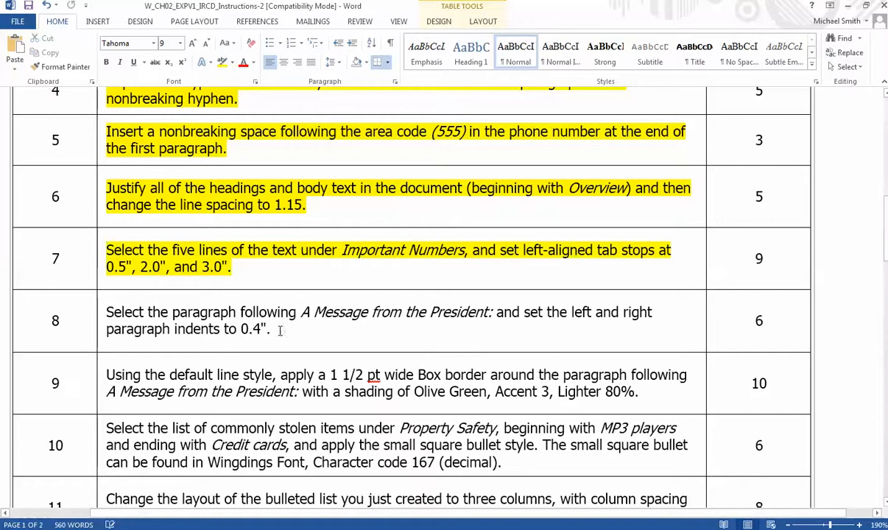
triple_click(231, 329)
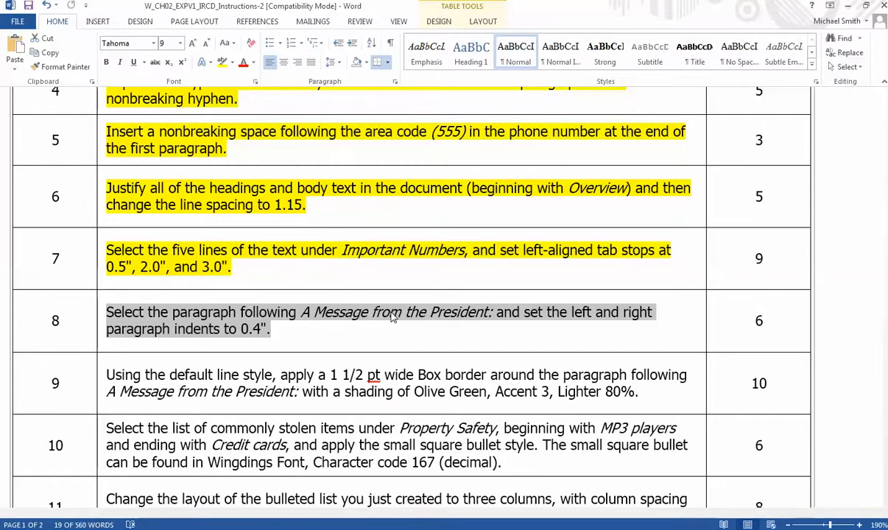
left_click(296, 528)
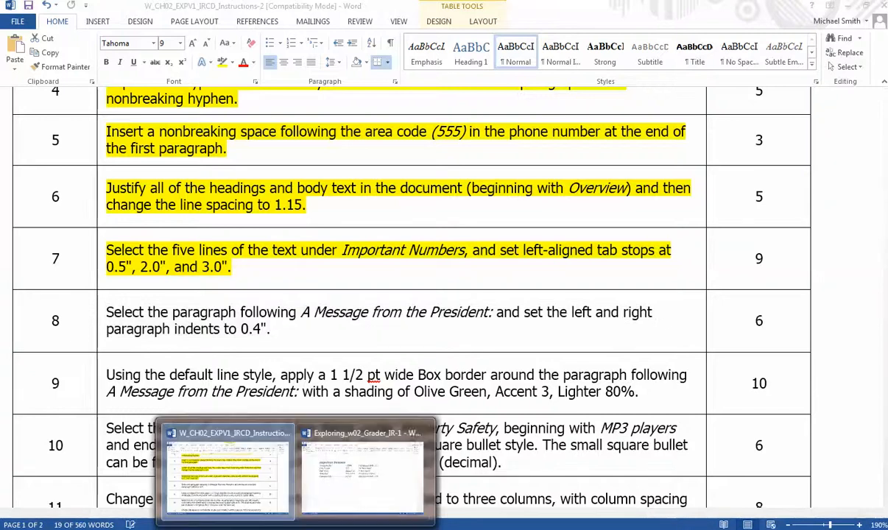
left_click(334, 501)
Set the left and right indents to 0.4" for the "A Message from the President:" line and the italic paragraph below it.
left_click(384, 301)
scroll(384, 301, "up", 15)
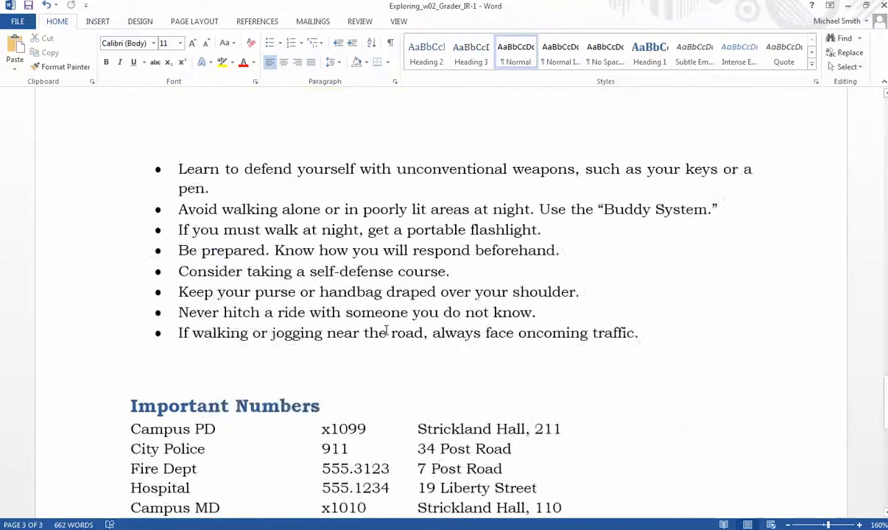
scroll(384, 329, "up", 15)
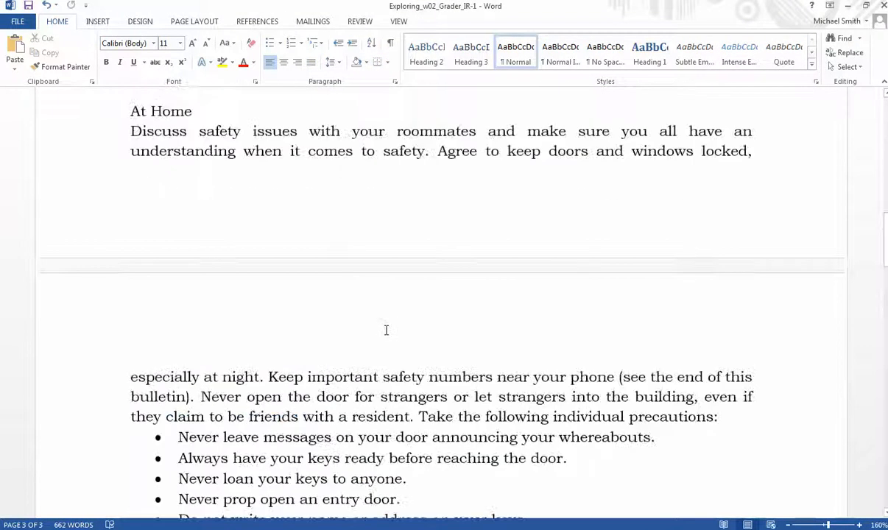
scroll(384, 331, "up", 6)
scroll(386, 331, "down", 5)
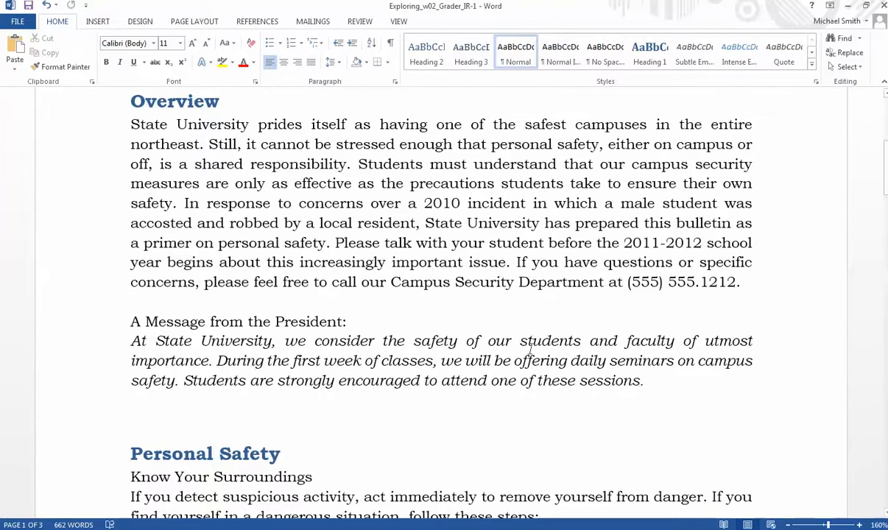
left_click_drag(645, 381, 130, 322)
right_click(230, 340)
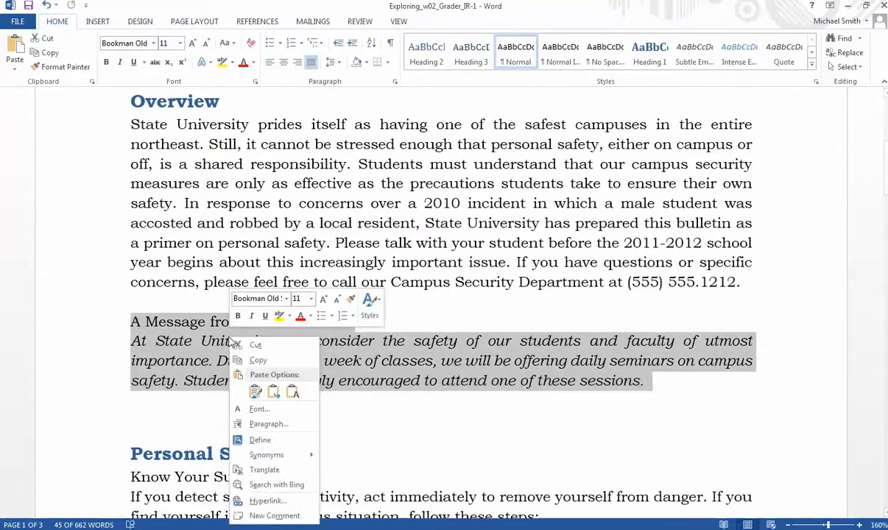
left_click(269, 425)
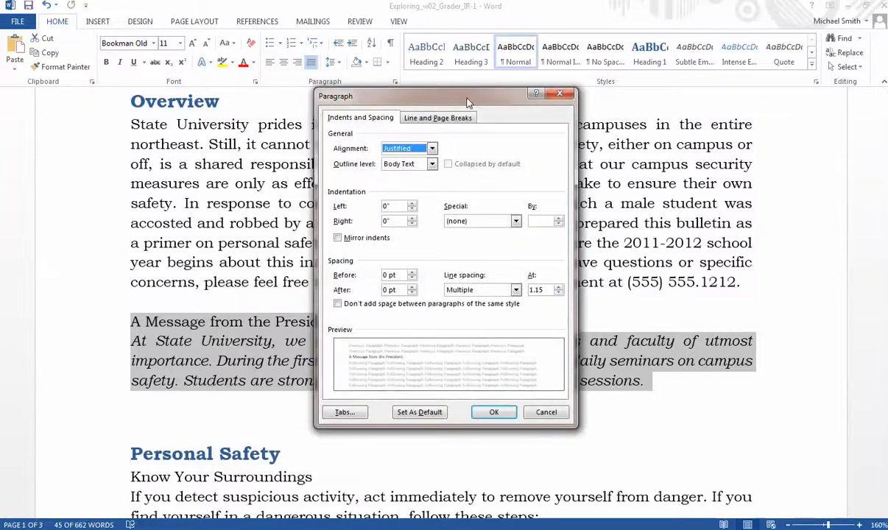
left_click_drag(467, 101, 539, 82)
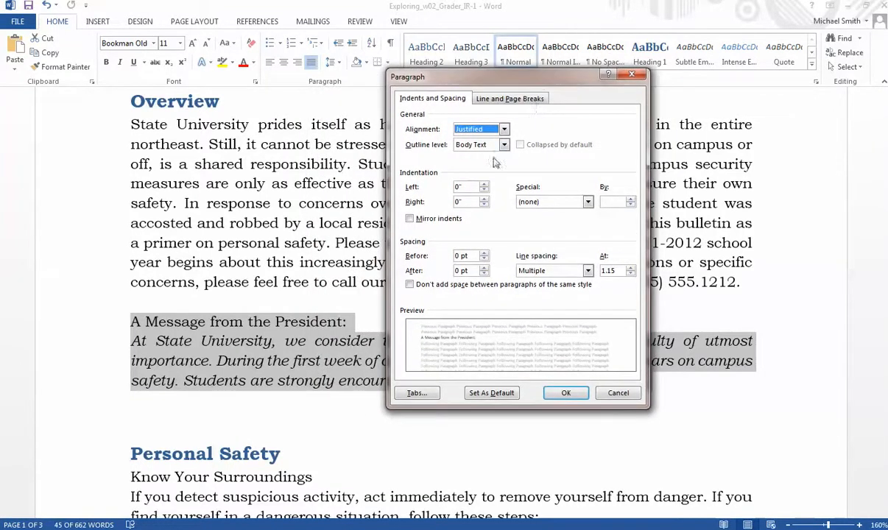
left_click(459, 186)
double_click(457, 186)
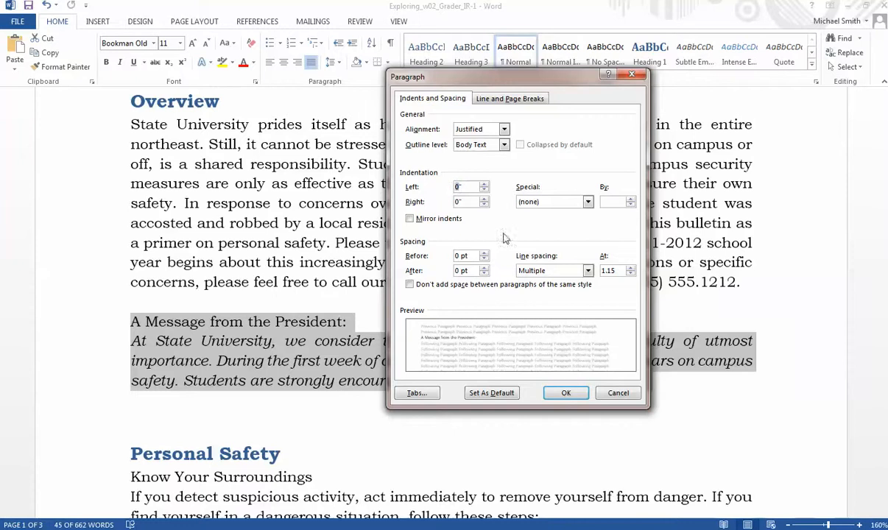
type(".4")
left_click(456, 201)
type(".")
left_click(569, 393)
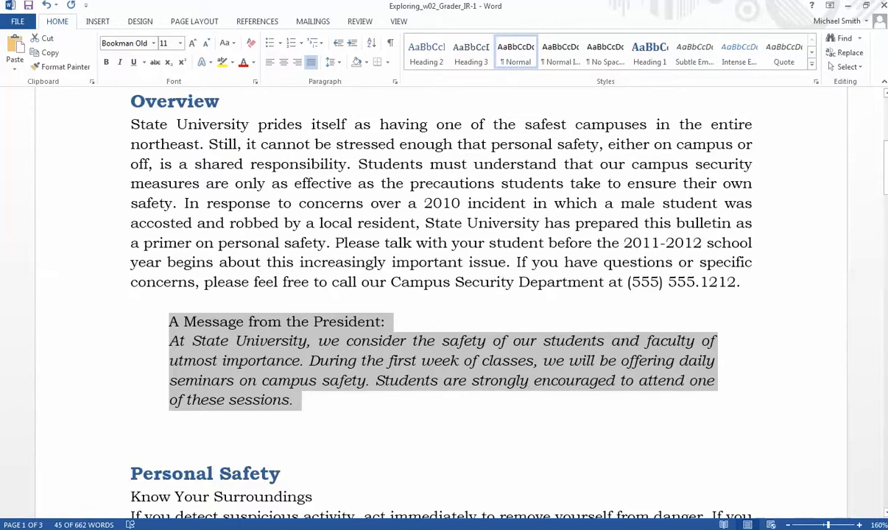
Highlight the step 8 and step 9 instructions in yellow in the instructions document and return to the bulletin.
left_click(295, 529)
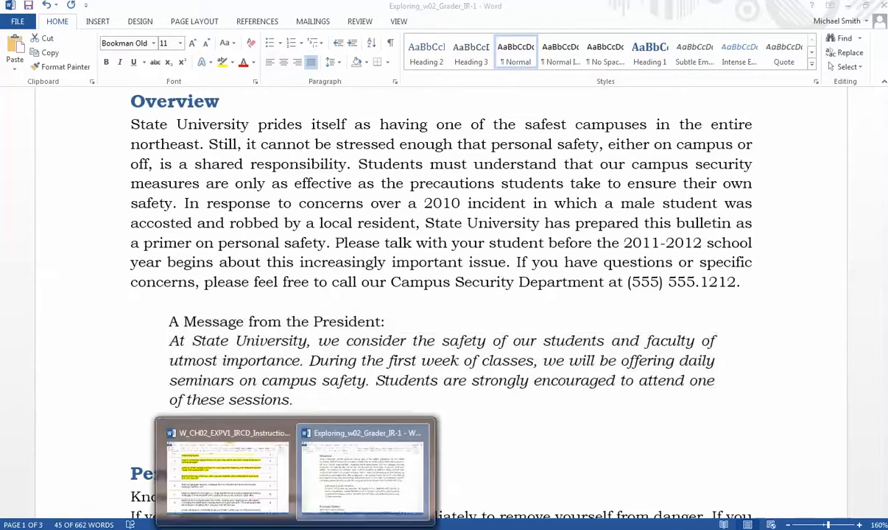
left_click(254, 486)
left_click(220, 61)
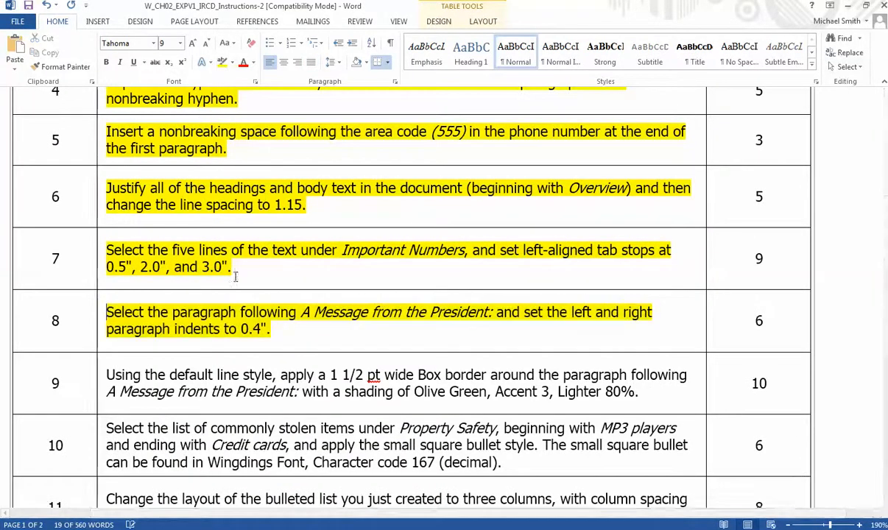
left_click_drag(638, 392, 101, 368)
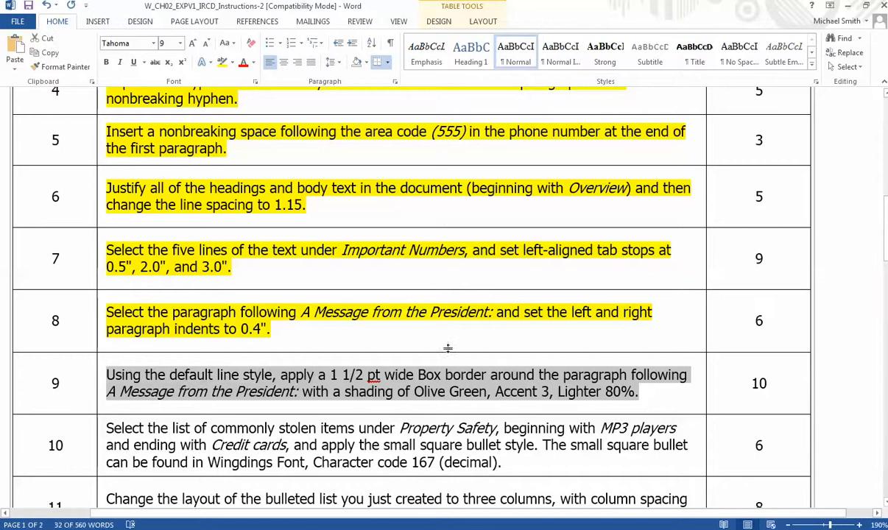
left_click(225, 63)
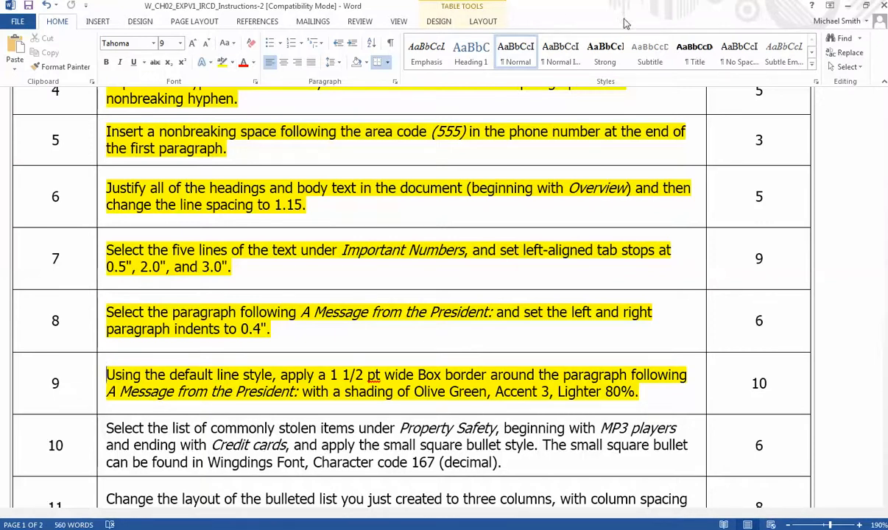
left_click(847, 6)
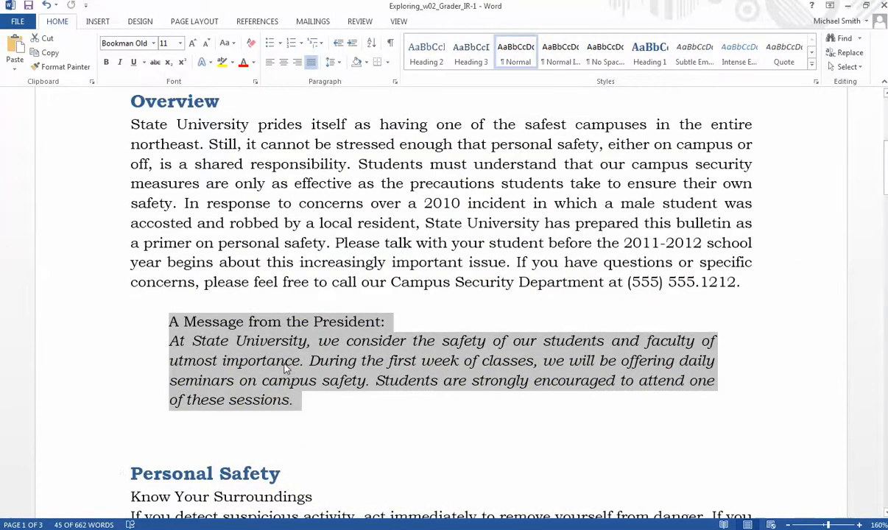
Set a Box border 1 ½ pt wide in the default line style around the selected president's message.
left_click(389, 62)
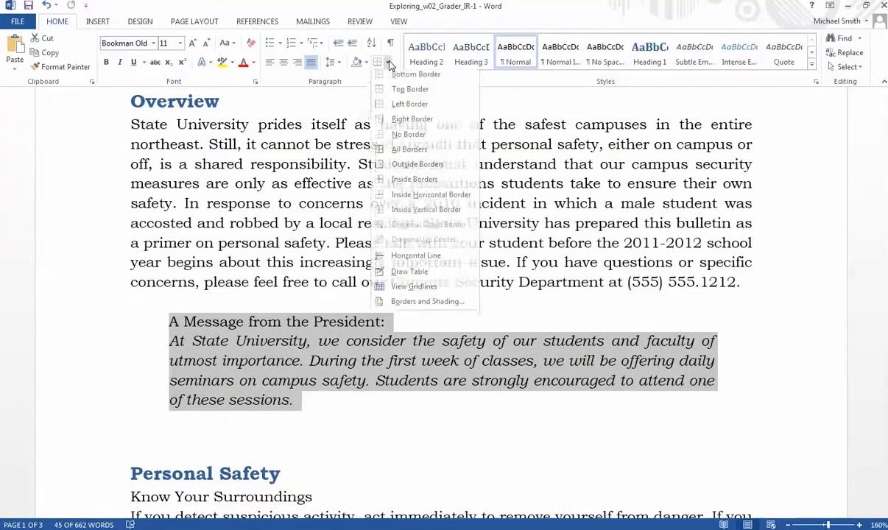
left_click(432, 306)
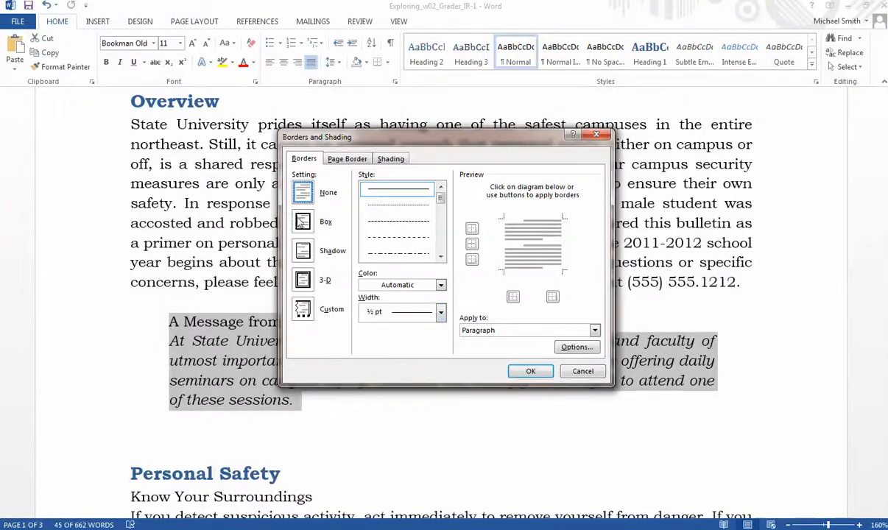
left_click(298, 223)
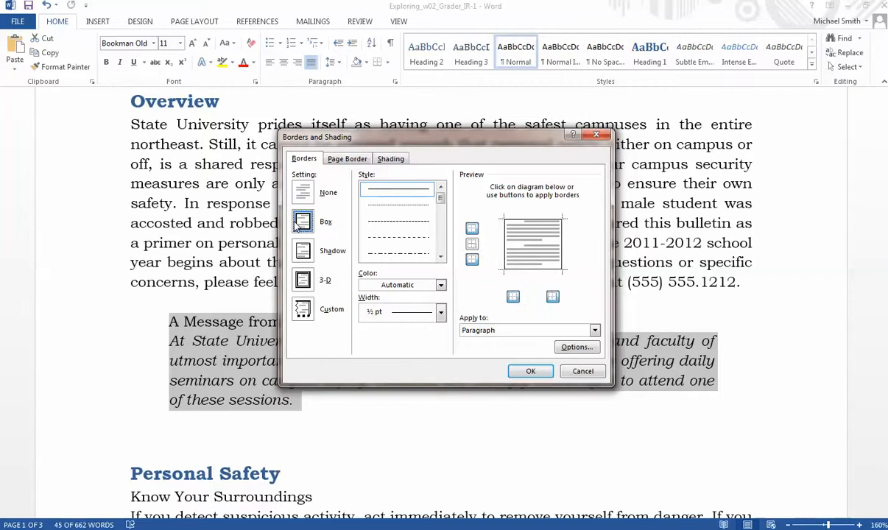
left_click(424, 315)
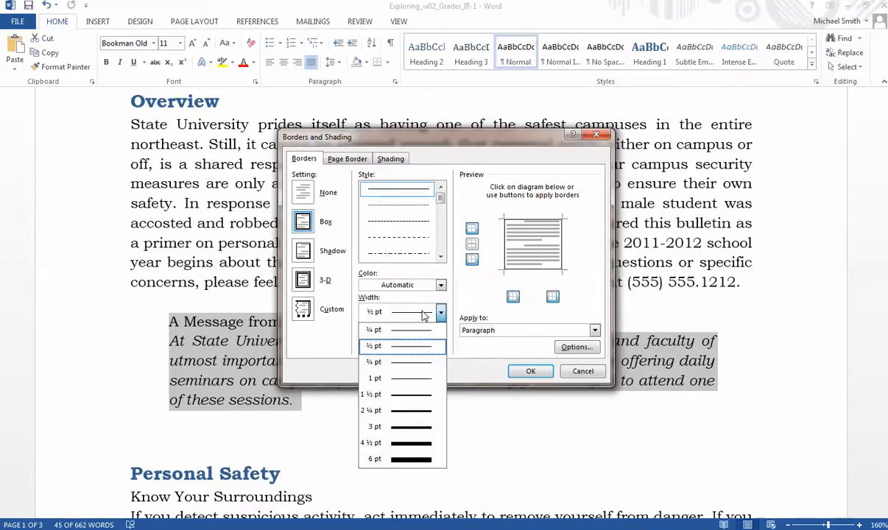
left_click(430, 397)
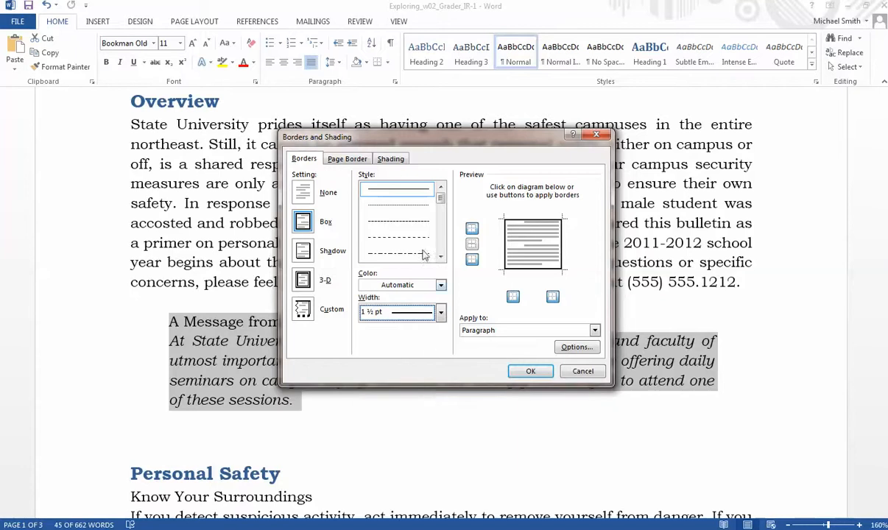
Shade the president's message with a Solid (100%) pattern in Olive Green, Accent 3, Lighter 80%, and apply the border and shading.
left_click(394, 159)
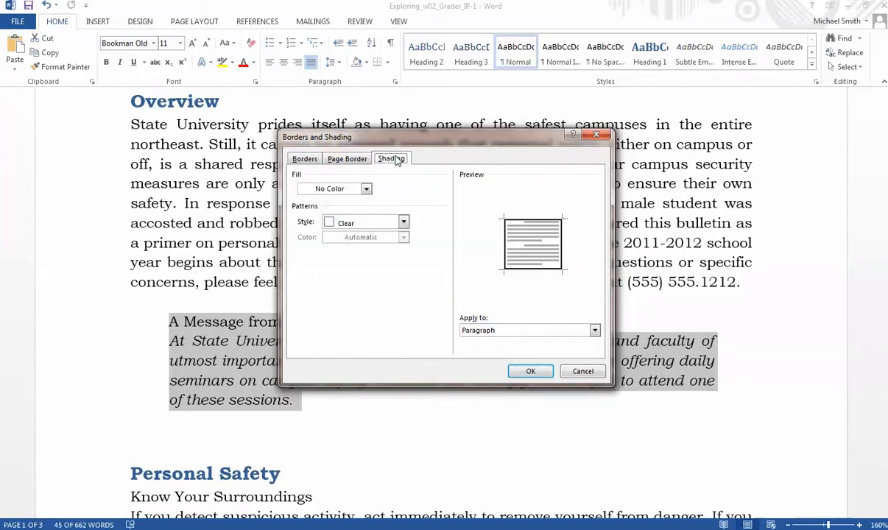
left_click(390, 226)
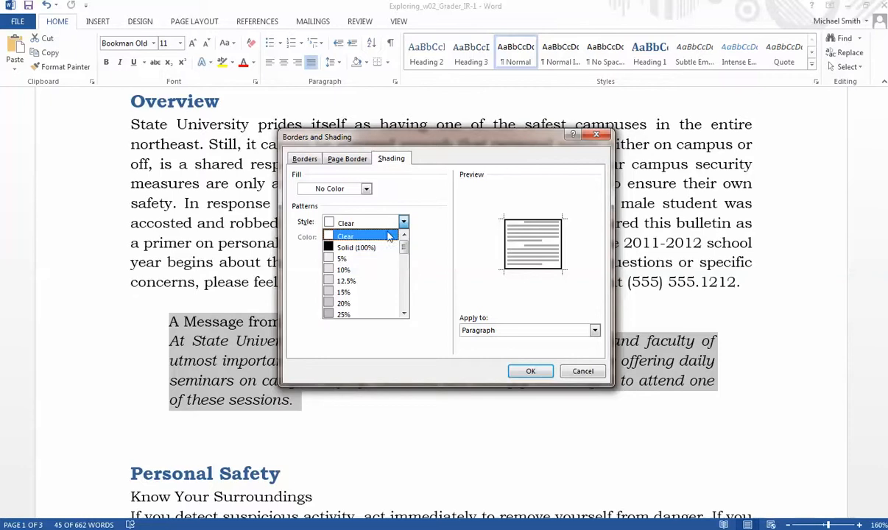
left_click(359, 246)
left_click(401, 238)
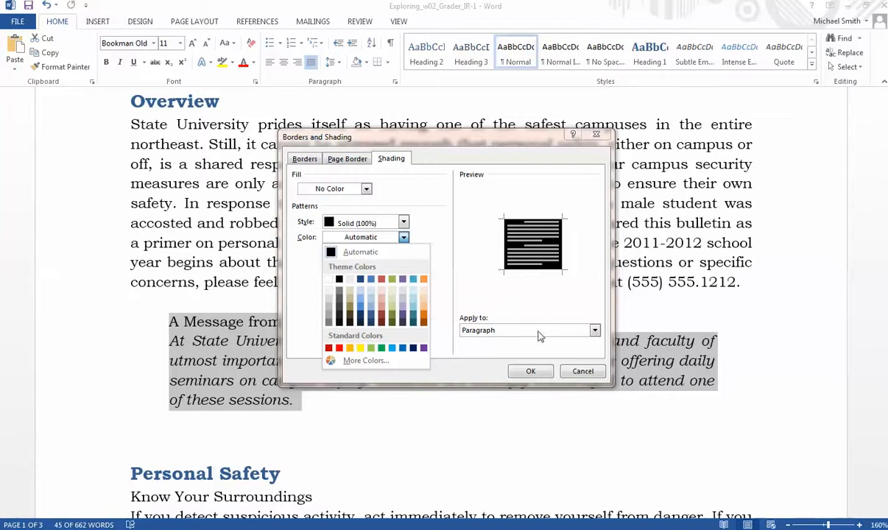
left_click(393, 298)
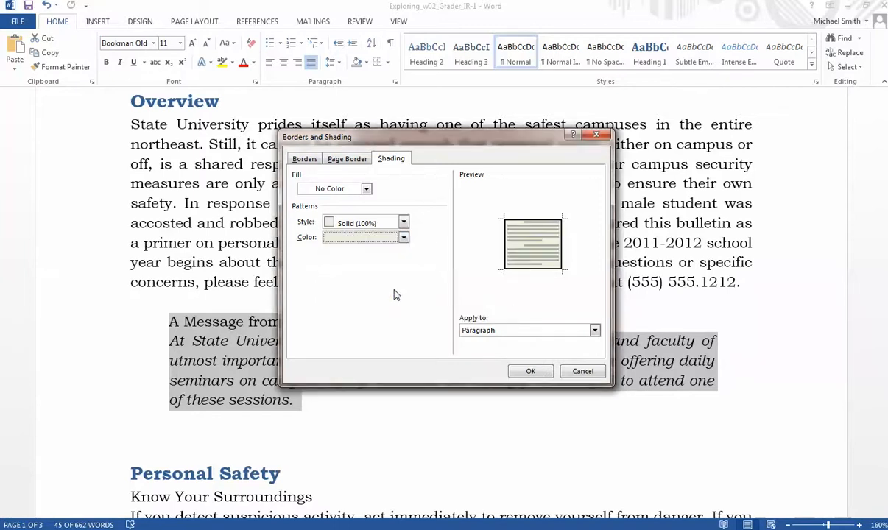
left_click(534, 374)
left_click(557, 425)
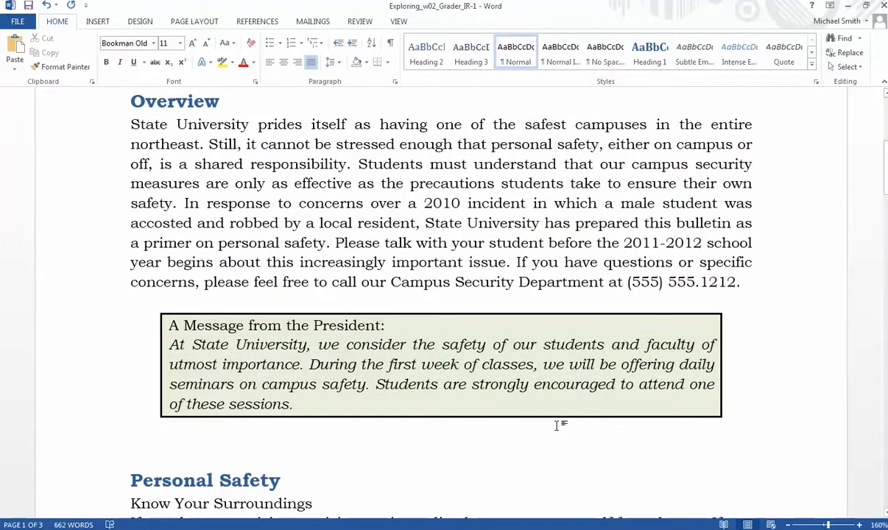
Highlight the step 10 instruction about the small square bullets in yellow in the instructions document and return to the bulletin.
mouse_move(295, 529)
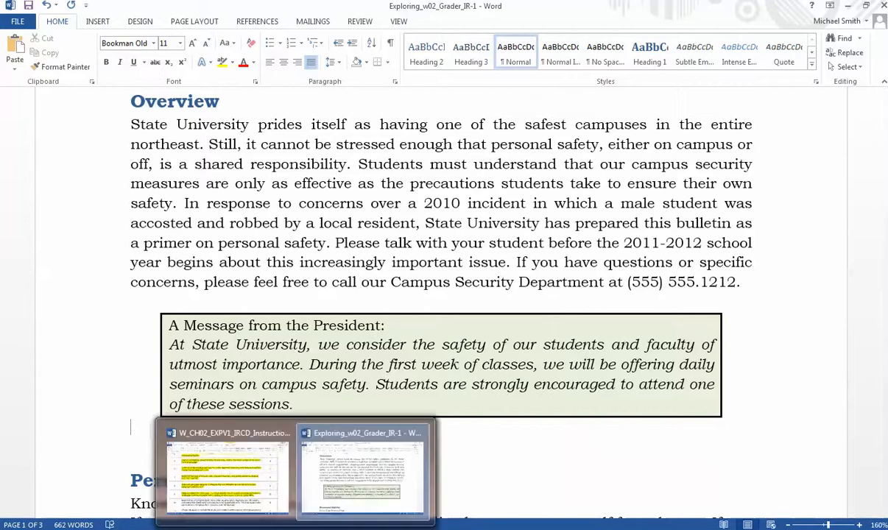
left_click(286, 486)
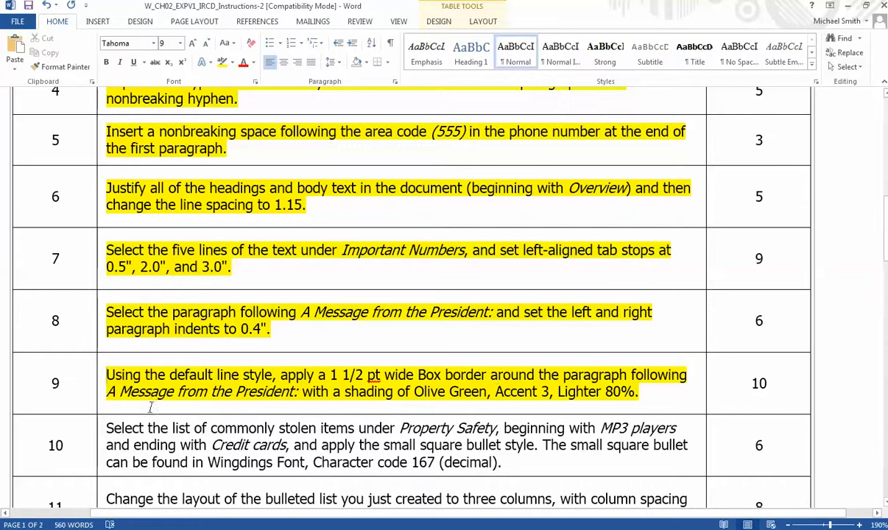
scroll(177, 290, "down", 5)
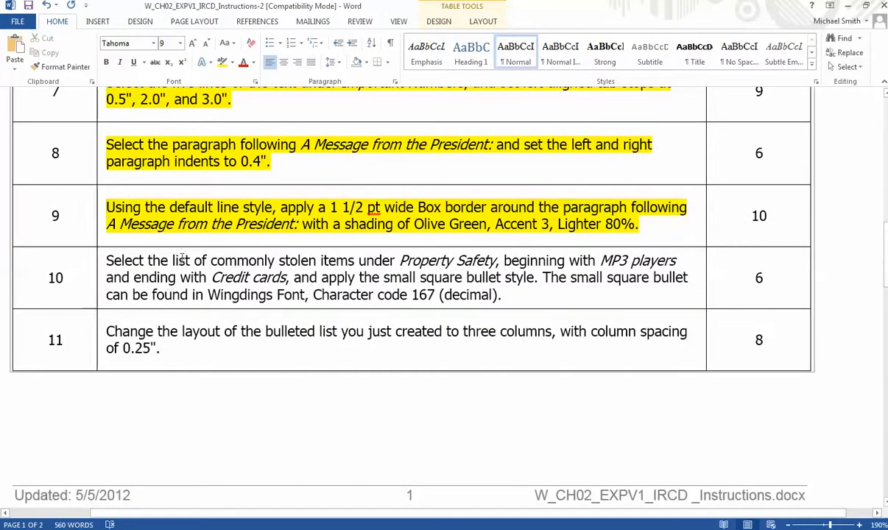
left_click(103, 247)
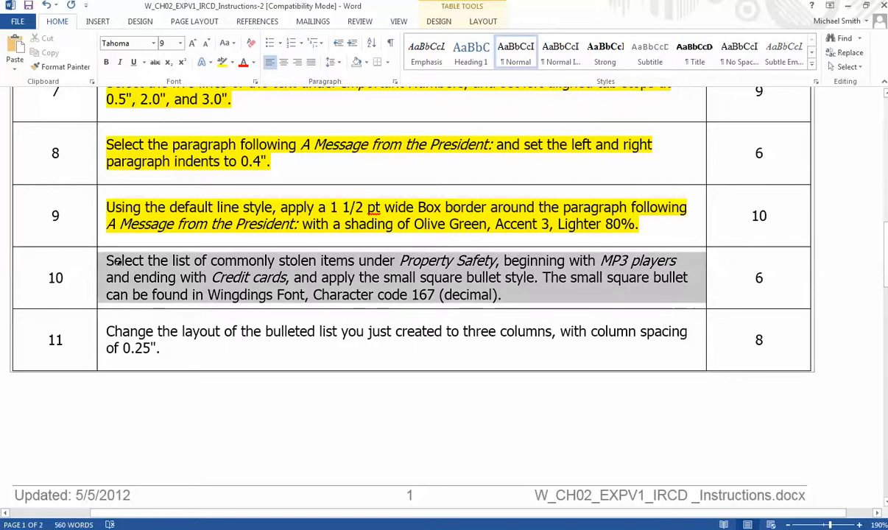
left_click(220, 62)
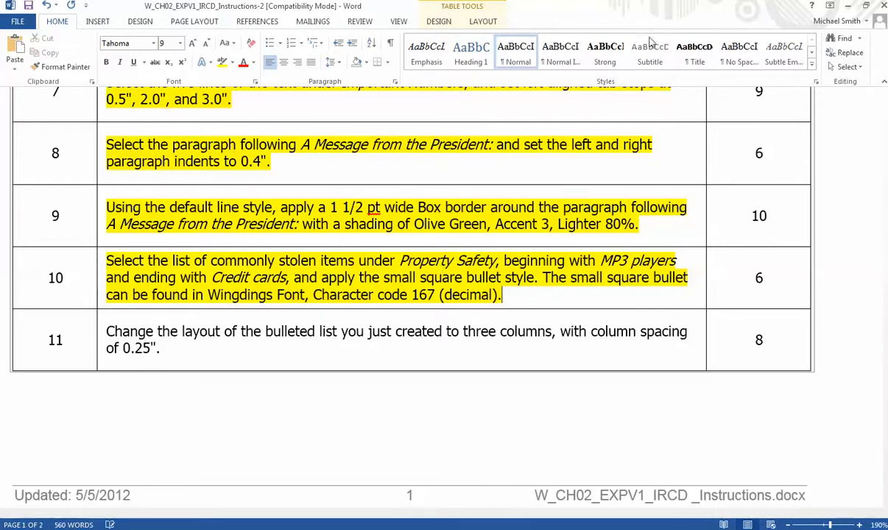
left_click(847, 8)
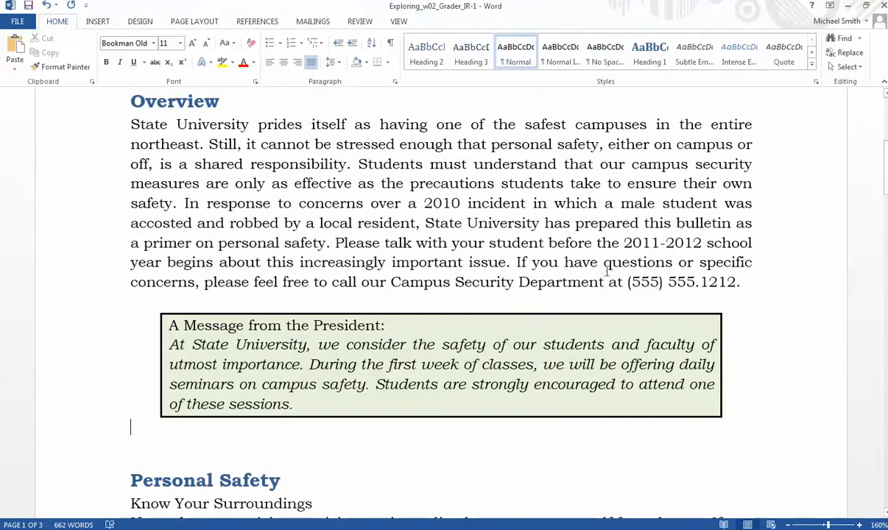
Select the list of commonly stolen items under Property Safety, from MP3 players through Credit cards.
scroll(554, 352, "down", 3)
scroll(554, 353, "down", 10)
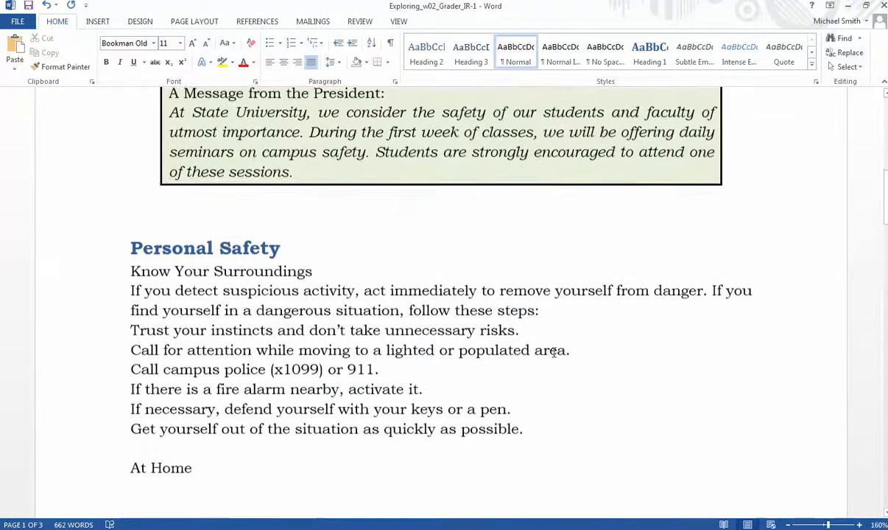
scroll(557, 370, "down", 5)
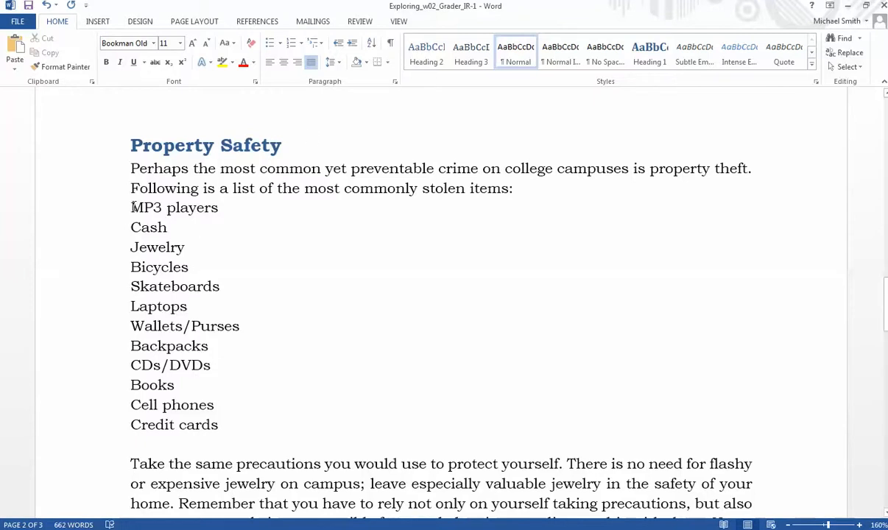
left_click_drag(220, 423, 128, 204)
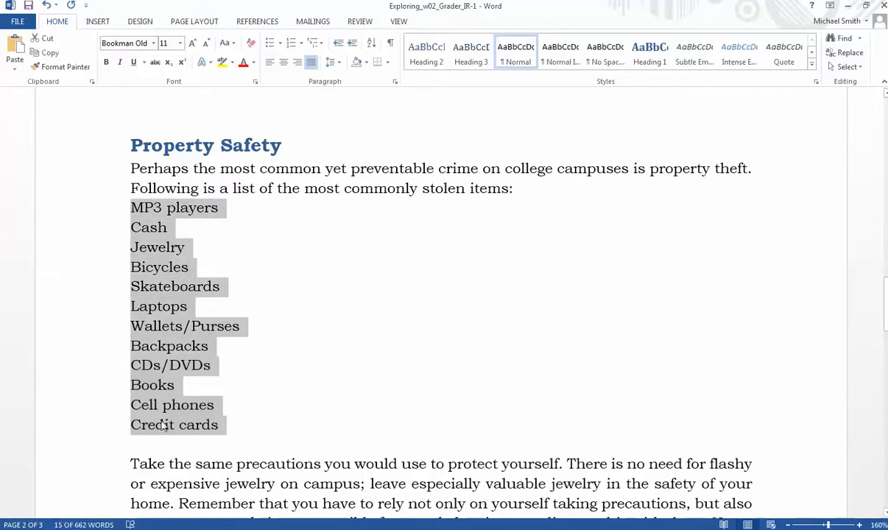
left_click(187, 426)
left_click(219, 425)
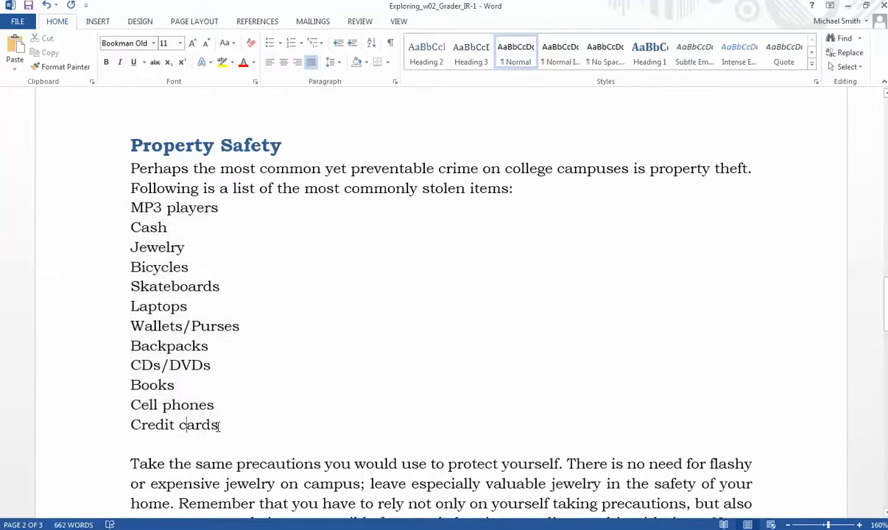
left_click_drag(219, 426, 131, 205)
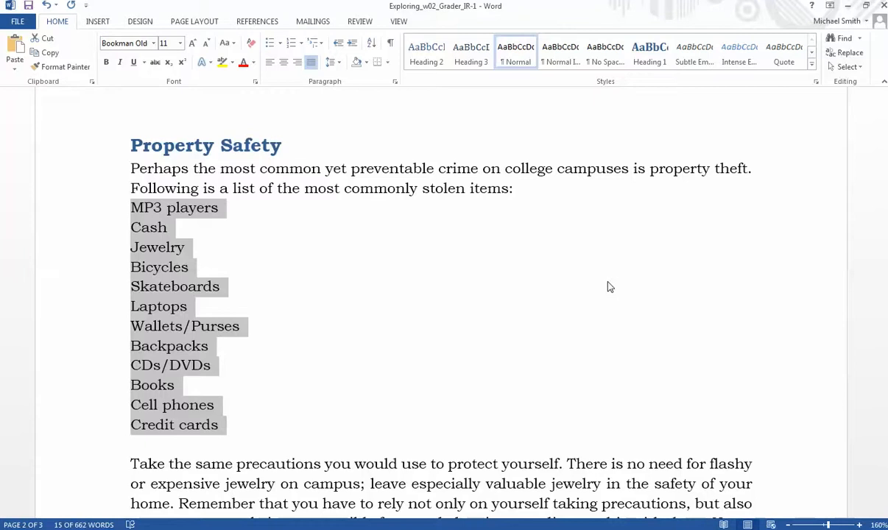
Start defining a new symbol bullet for the selected list, using the Wingdings font.
left_click(279, 44)
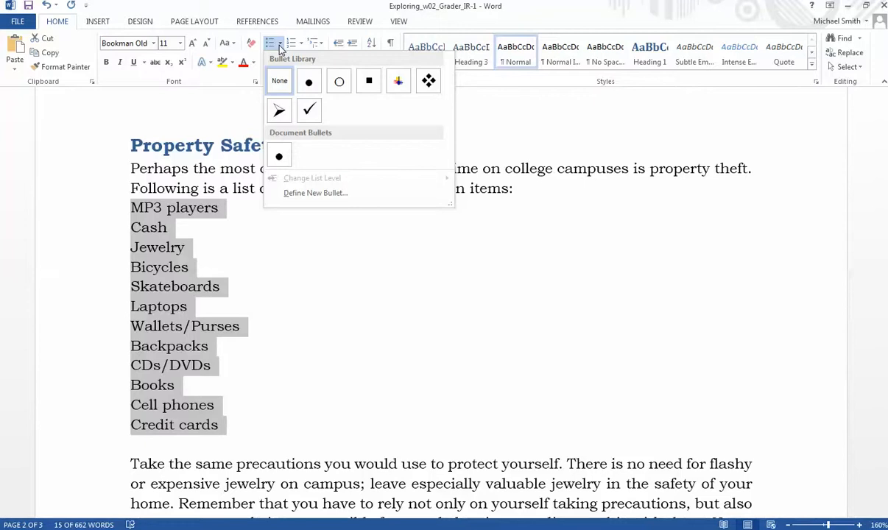
left_click(317, 193)
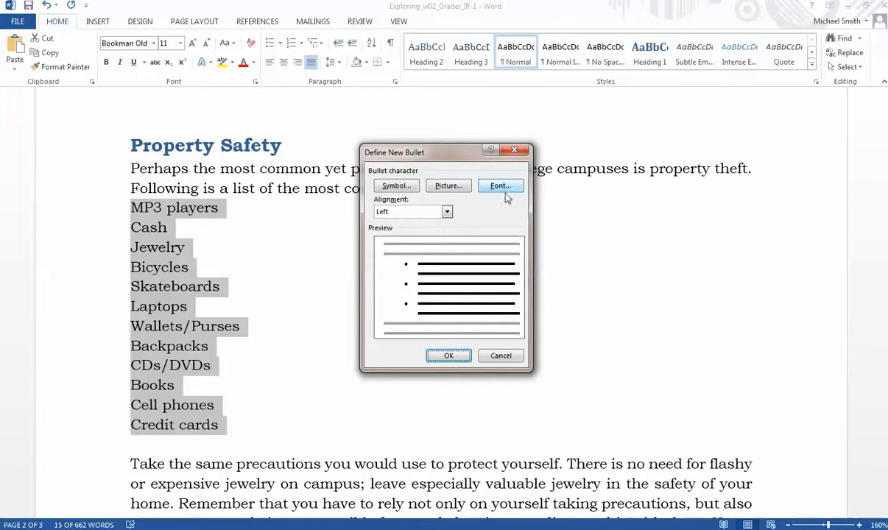
left_click(395, 185)
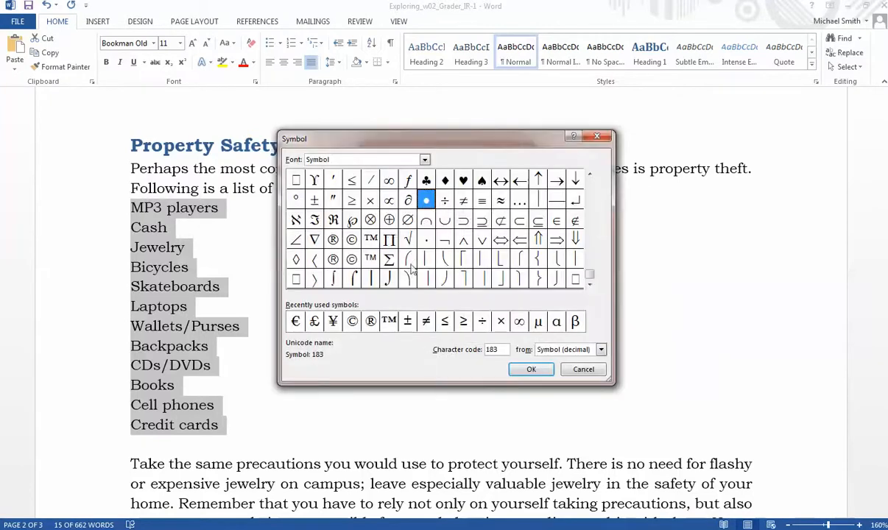
left_click(425, 160)
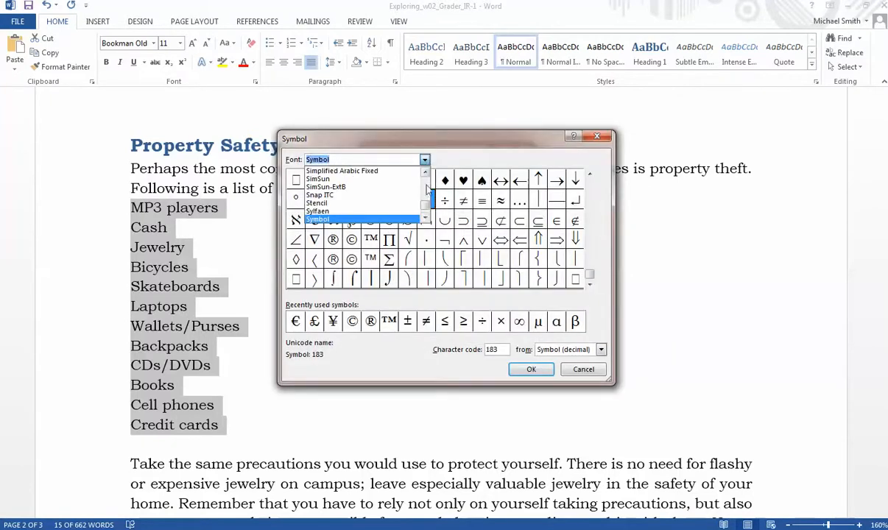
scroll(426, 211, "down", 3)
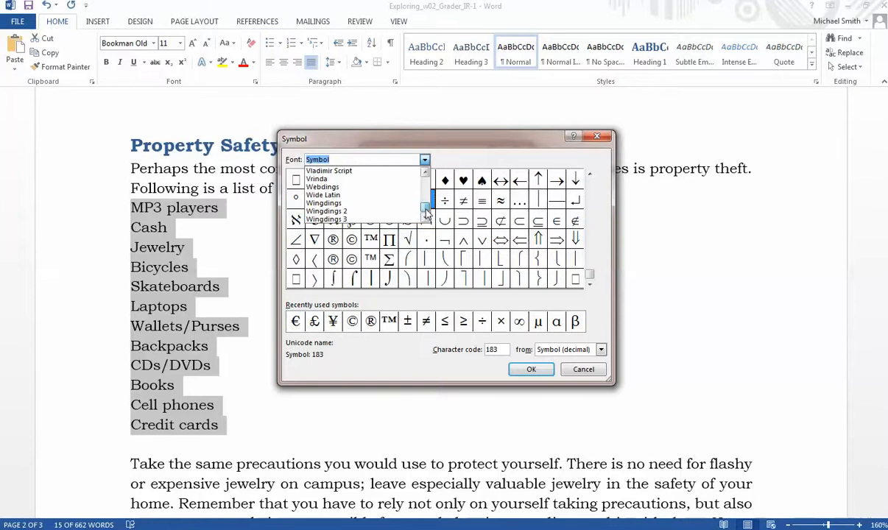
left_click(353, 203)
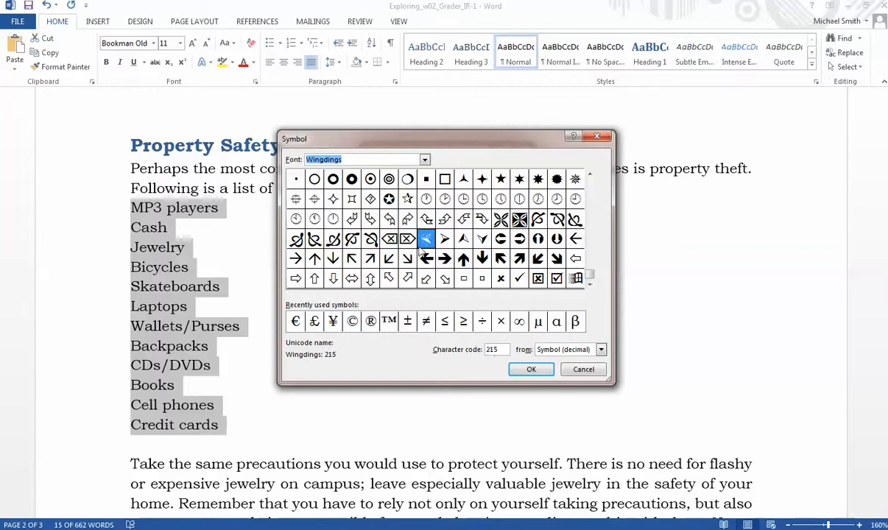
Choose the small square with decimal character code 167 as the bullet symbol and apply it to the selected list.
left_click(370, 259)
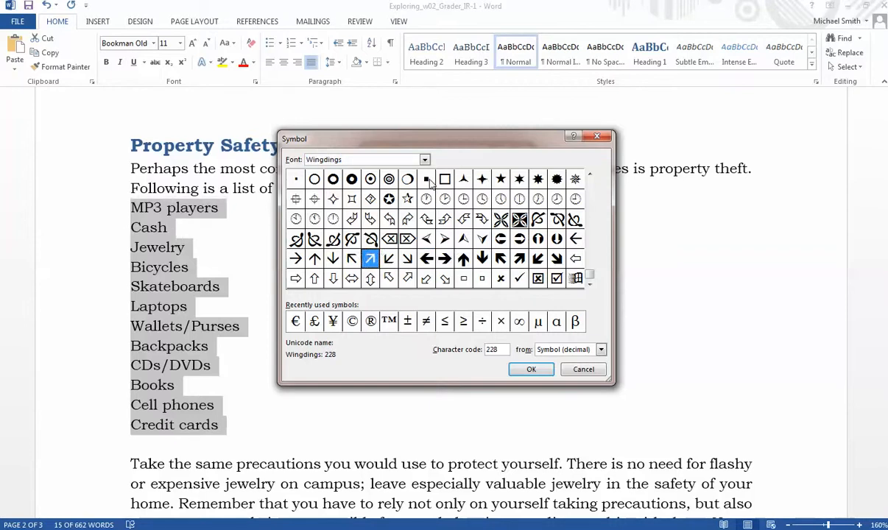
left_click(296, 181)
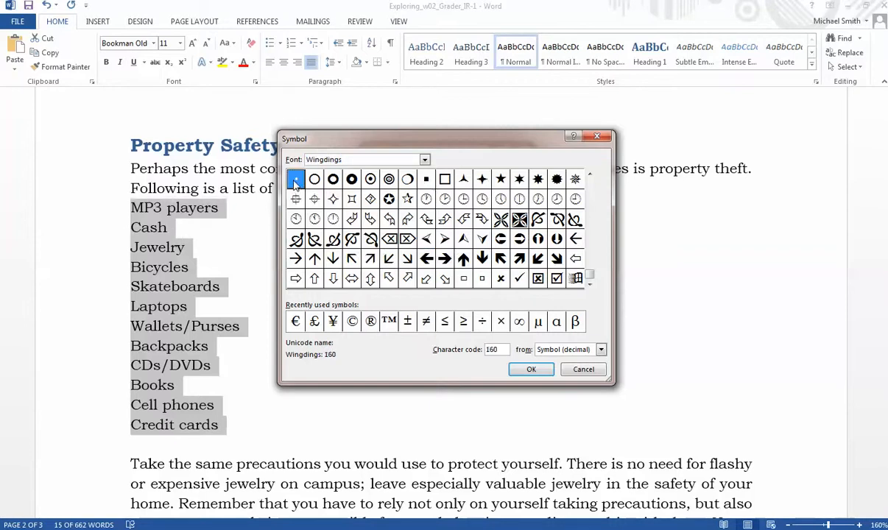
left_click(426, 181)
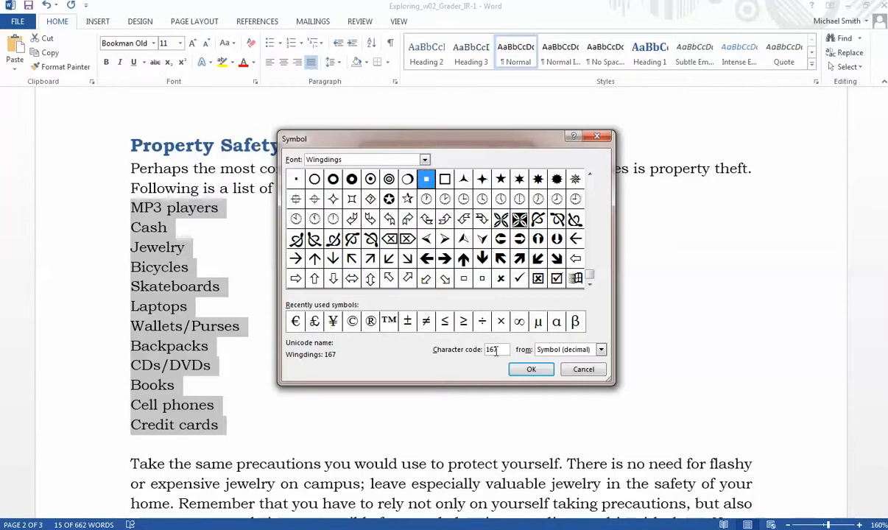
left_click(538, 280)
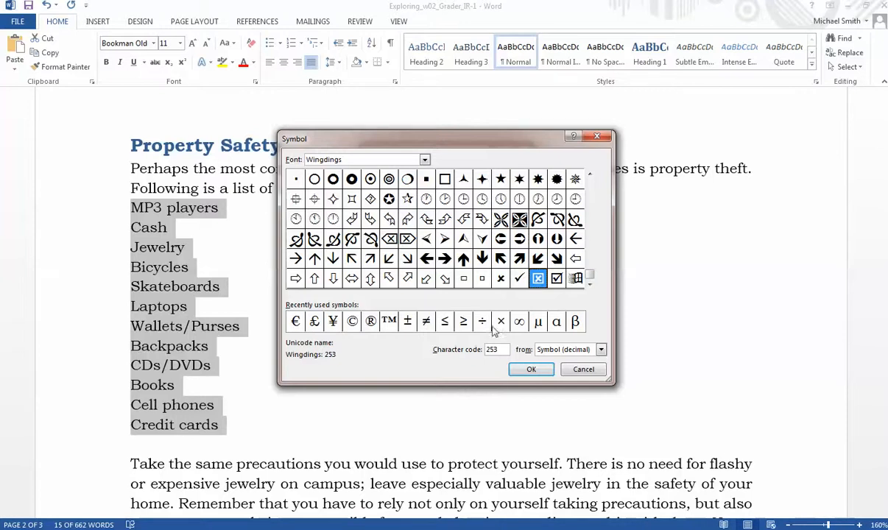
left_click_drag(496, 352, 439, 347)
type("167")
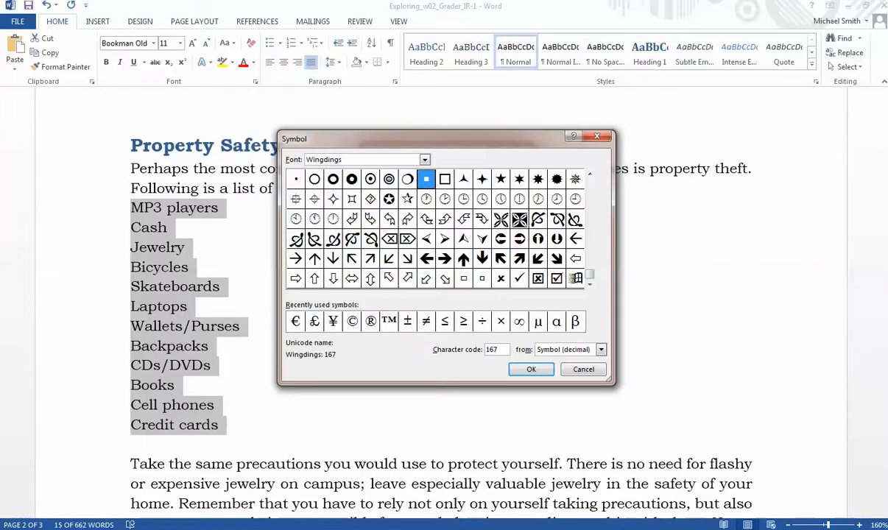
left_click(549, 372)
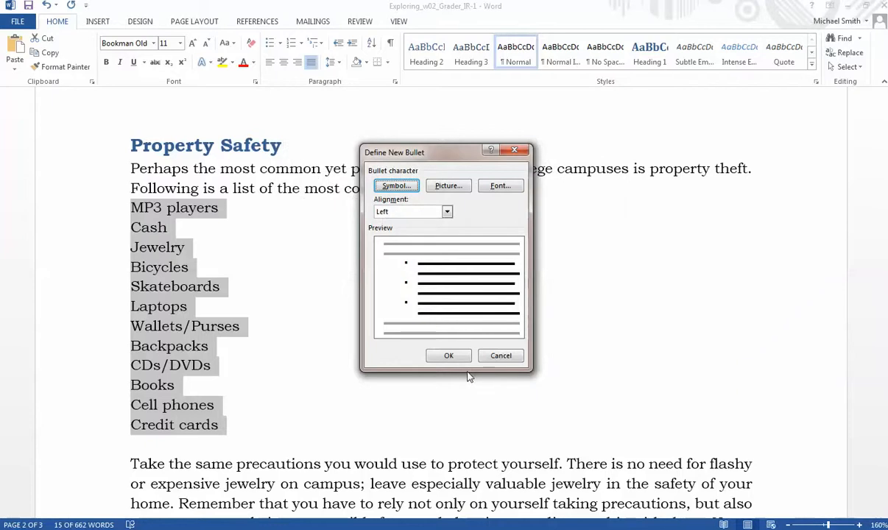
left_click(448, 356)
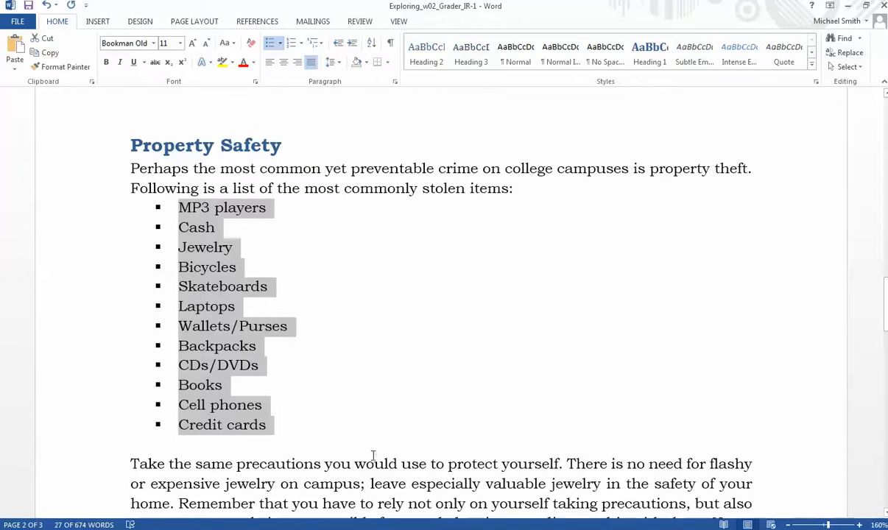
Highlight the step 11 instruction about three columns in yellow in the instructions document and return to the bulletin.
mouse_move(302, 527)
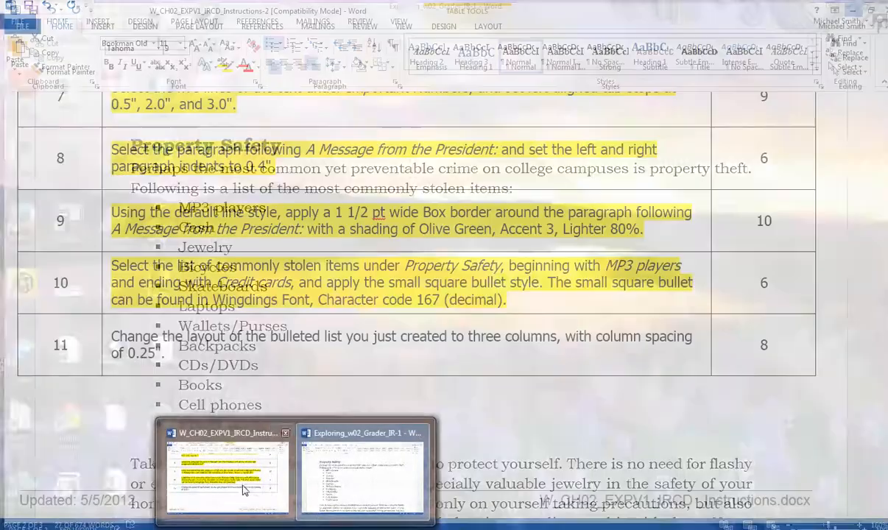
left_click(229, 471)
left_click_drag(162, 347, 105, 329)
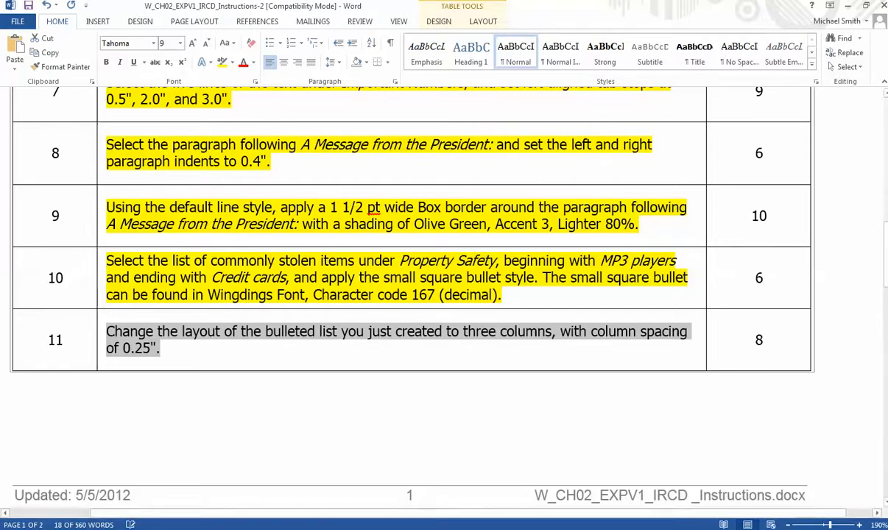
left_click(222, 63)
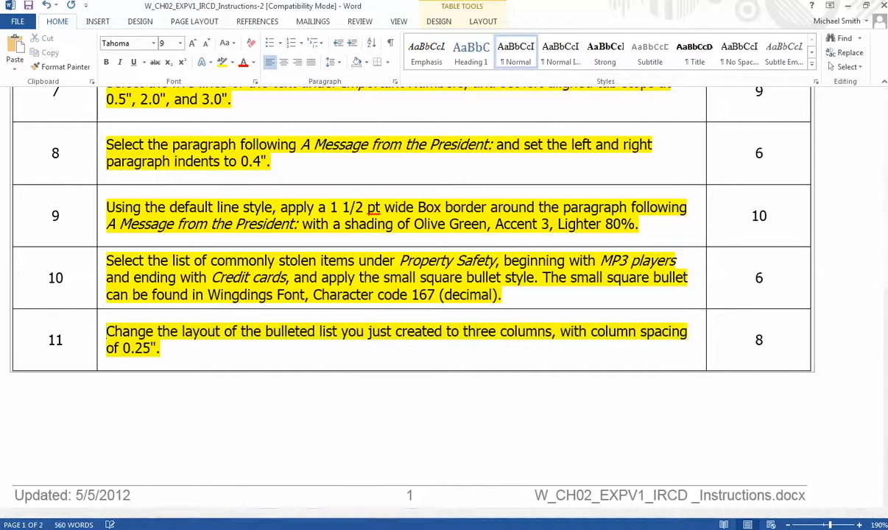
left_click(352, 498)
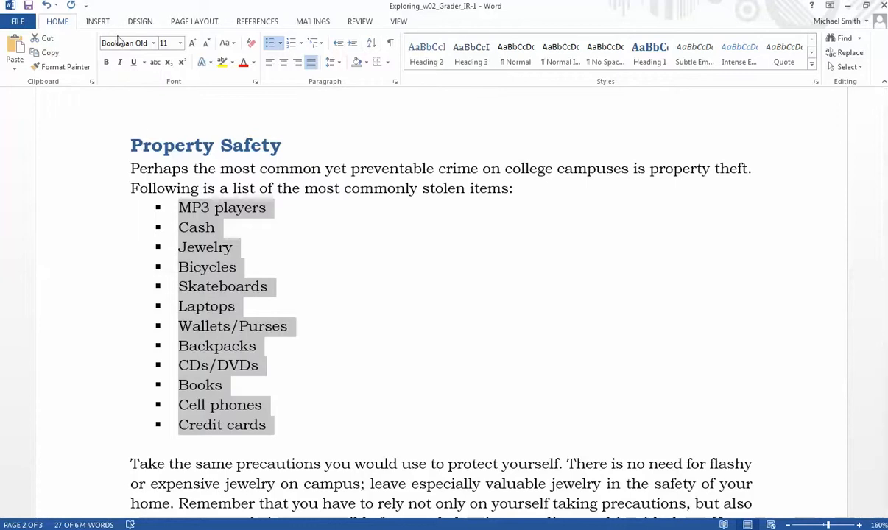
Lay out the selected bulleted list in three columns with 0.25" spacing between columns.
left_click(187, 22)
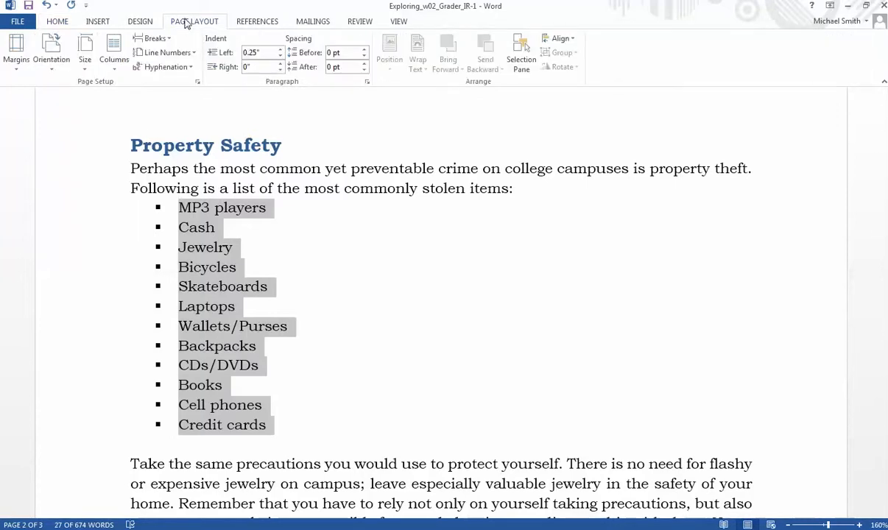
left_click(114, 70)
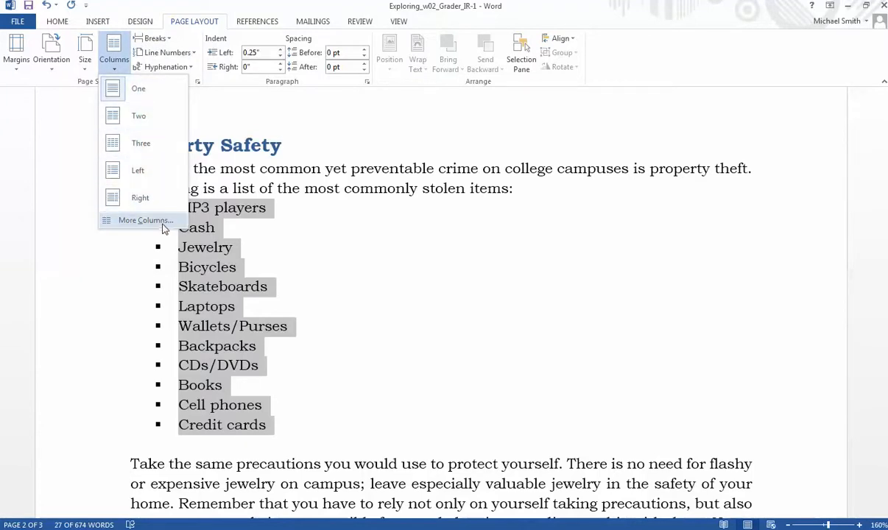
left_click(146, 221)
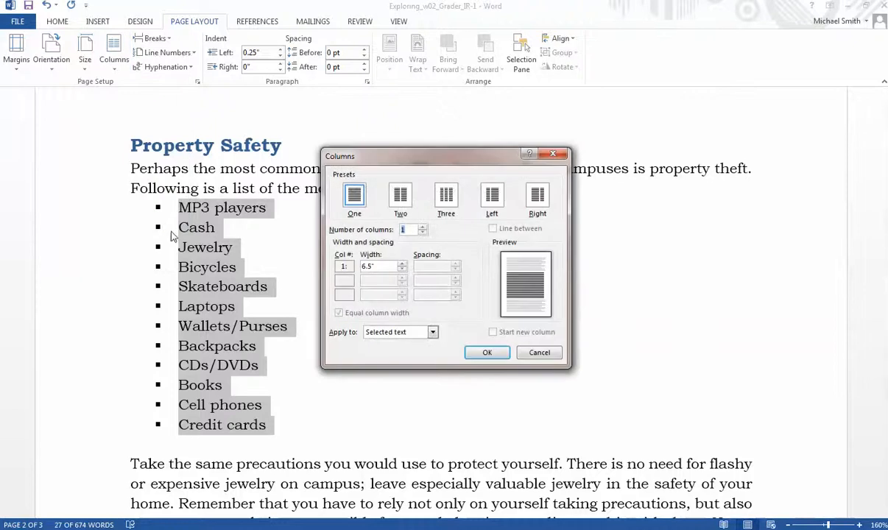
left_click(447, 195)
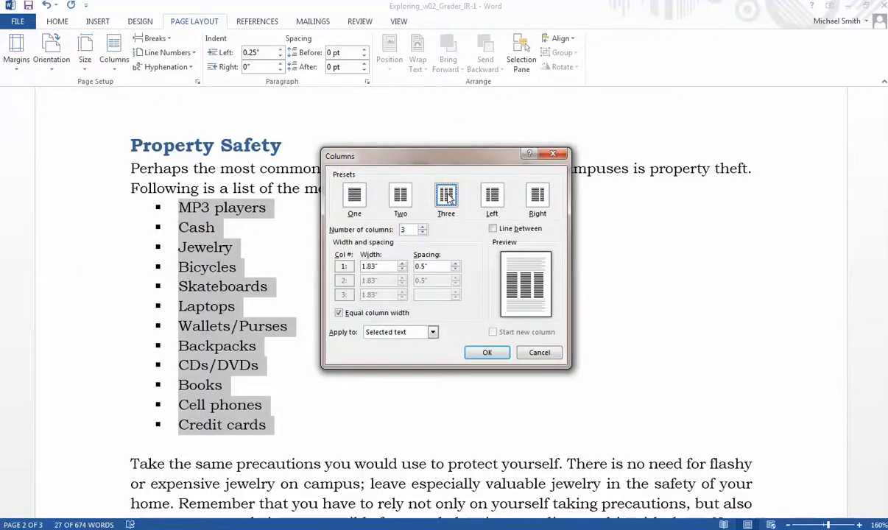
left_click(422, 266)
type("2")
left_click(487, 352)
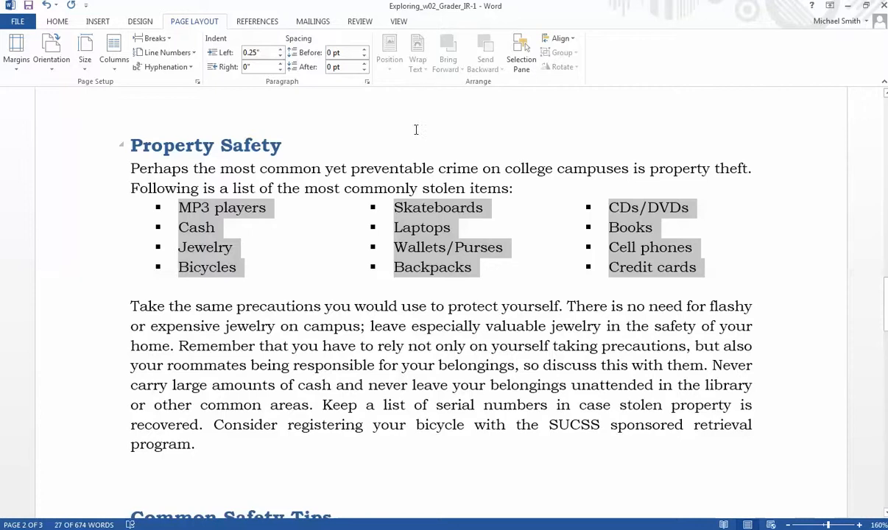
Save the bulletin, switch to the instructions document and select the step 12 instruction about the numbered list.
left_click(28, 7)
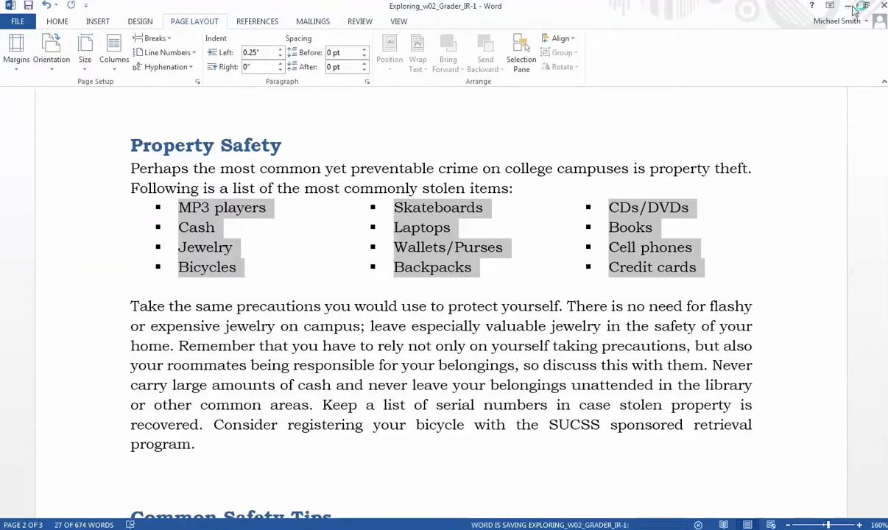
left_click(853, 7)
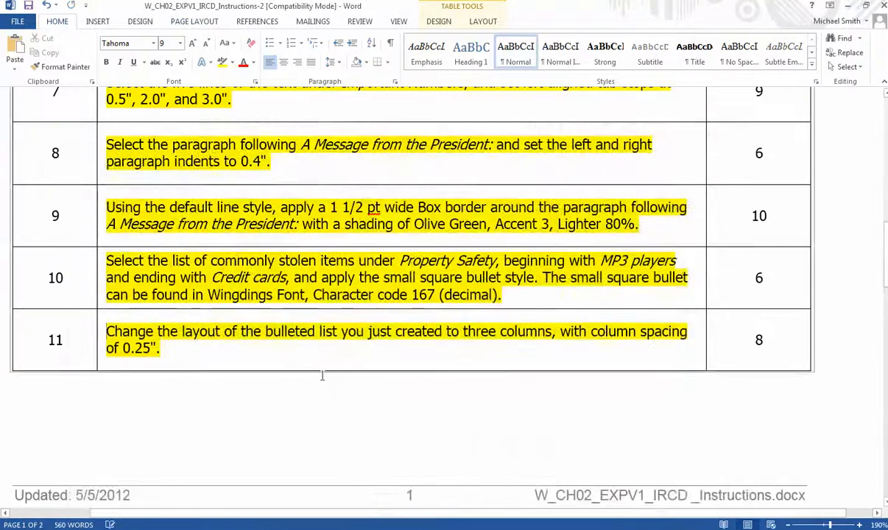
scroll(322, 386, "down", 8)
left_click_drag(703, 214, 105, 174)
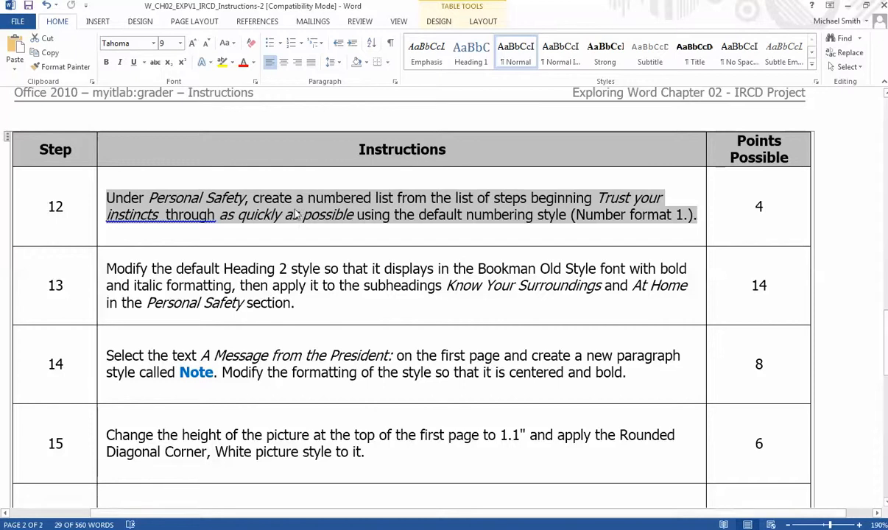
Minimize the instructions document and bring the bulletin window back into view.
left_click(296, 529)
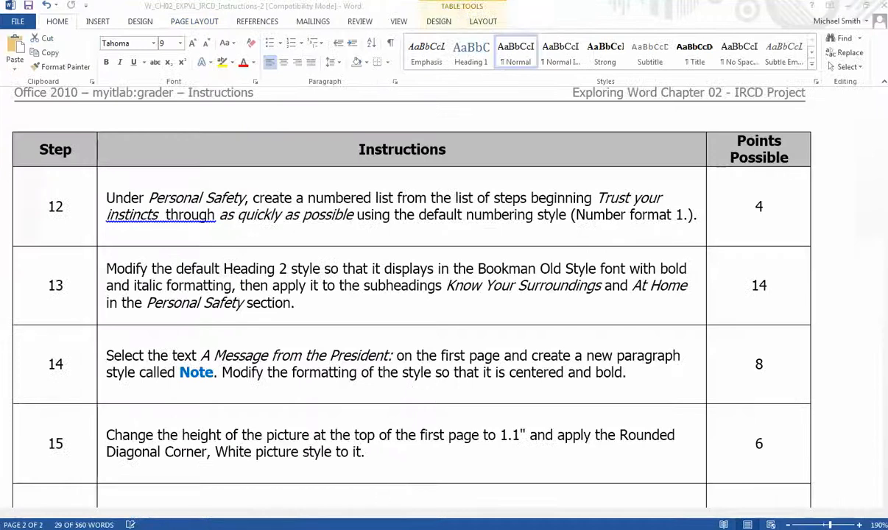
mouse_move(296, 529)
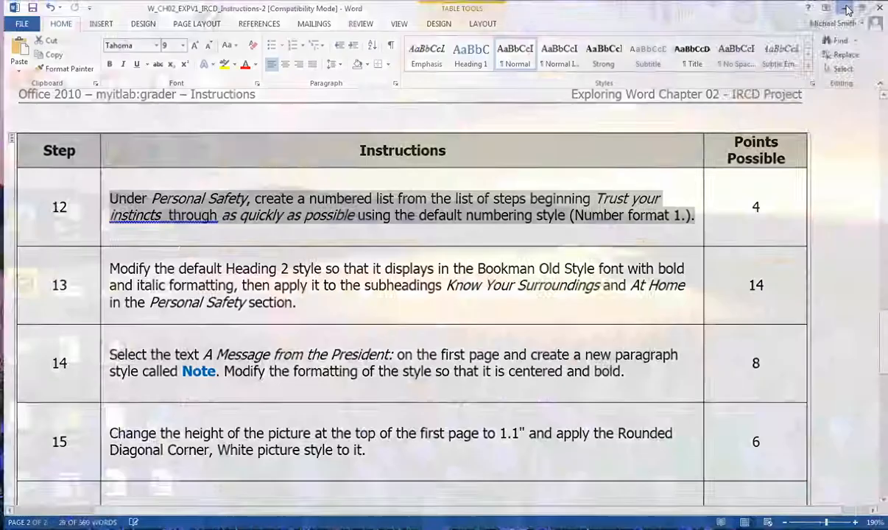
left_click(846, 9)
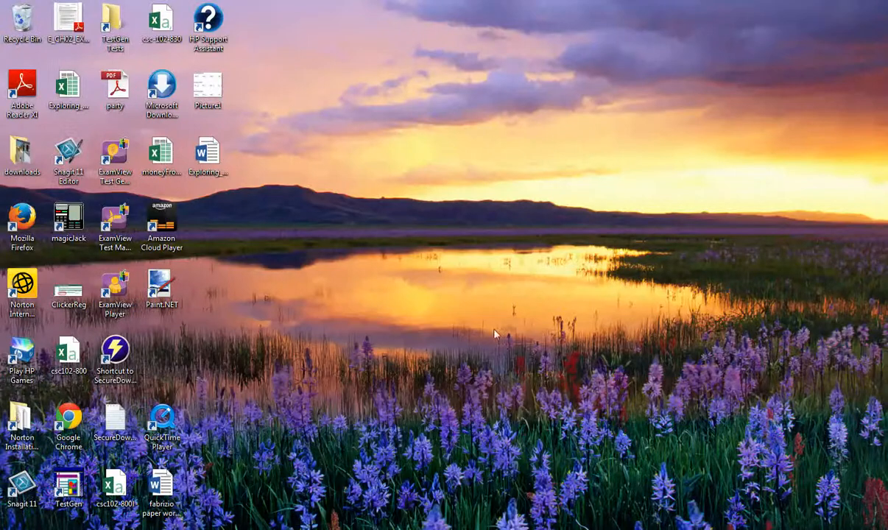
mouse_move(321, 528)
left_click(381, 484)
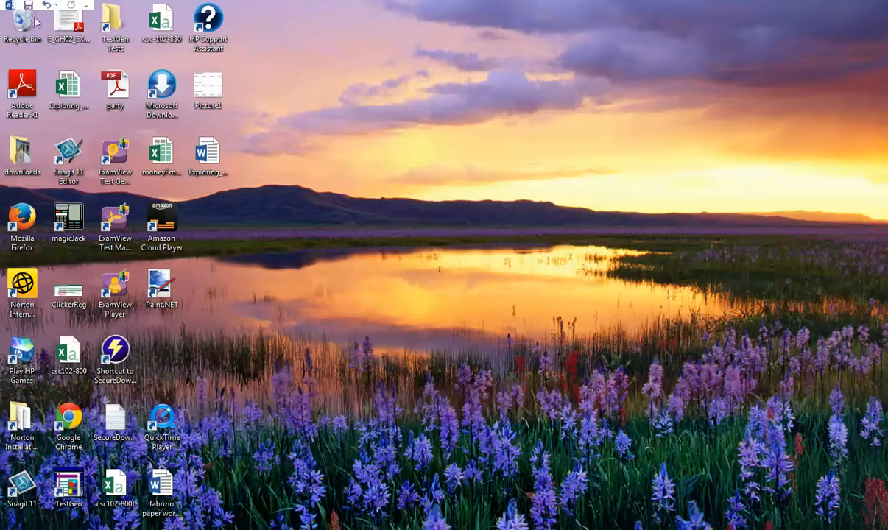
left_click(9, 6)
left_click(33, 19)
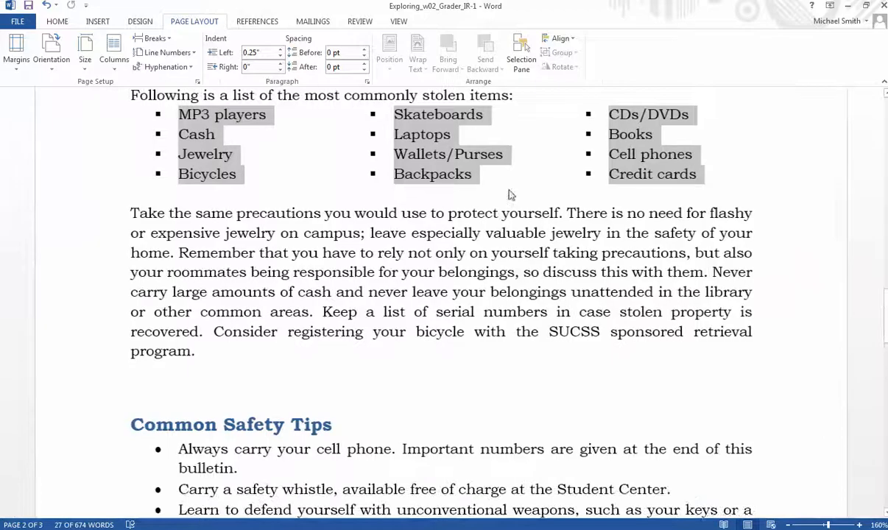
Turn the Personal Safety lines from "Trust your instincts" through "as quickly as possible" into a numbered list in the 1. 2. 3. format.
scroll(511, 339, "down", 8)
scroll(511, 338, "down", 5)
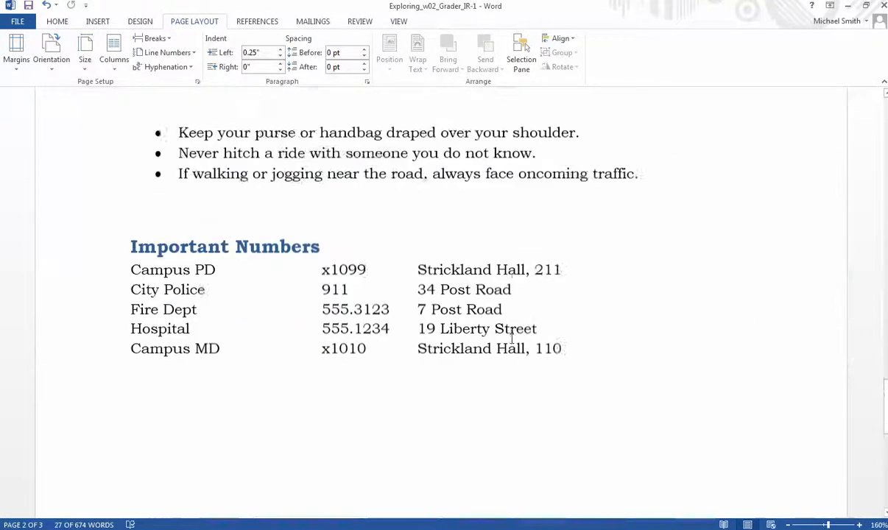
scroll(511, 339, "up", 6)
scroll(511, 339, "up", 8)
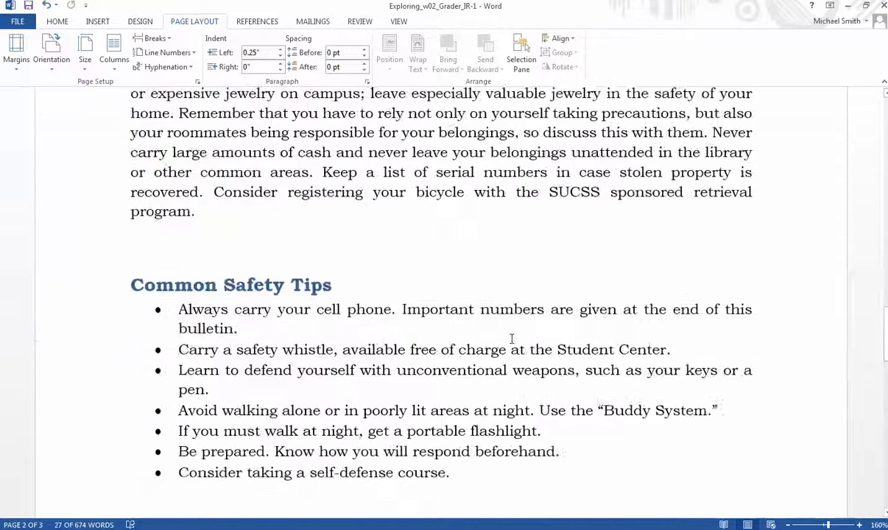
scroll(511, 338, "up", 5)
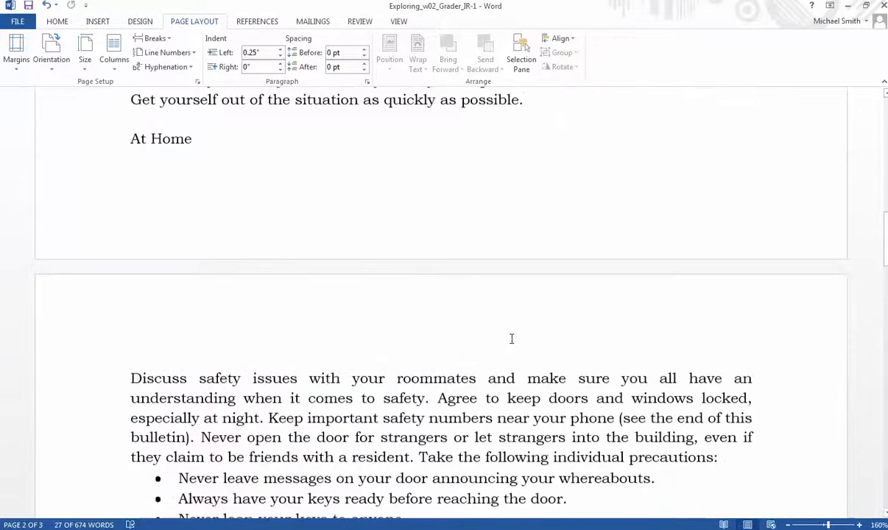
scroll(510, 339, "up", 2)
scroll(511, 339, "up", 3)
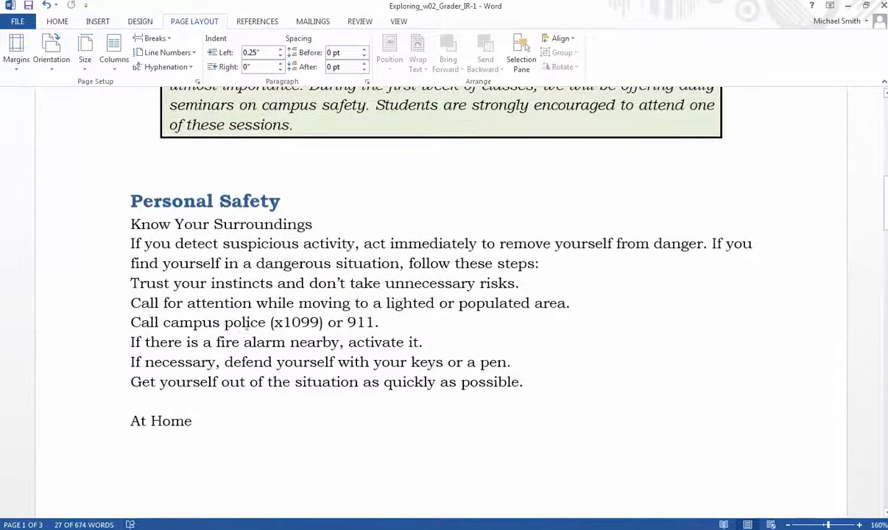
left_click_drag(131, 281, 531, 384)
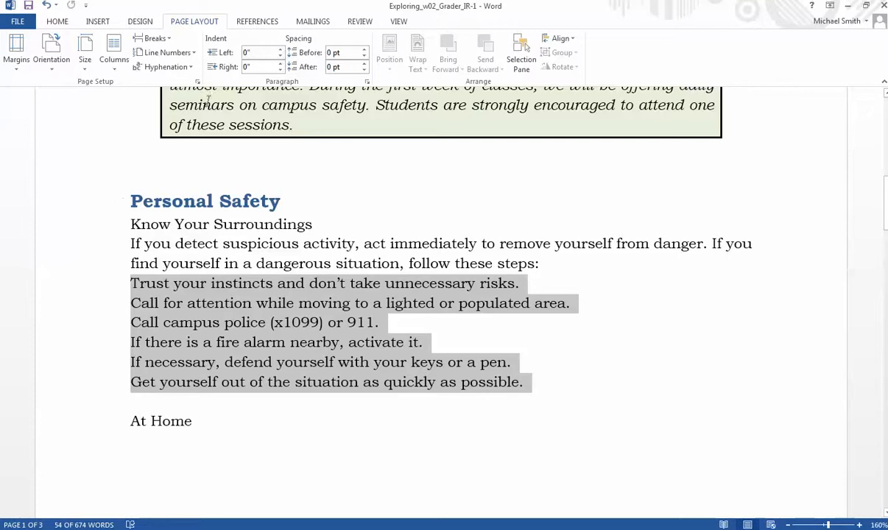
left_click(58, 22)
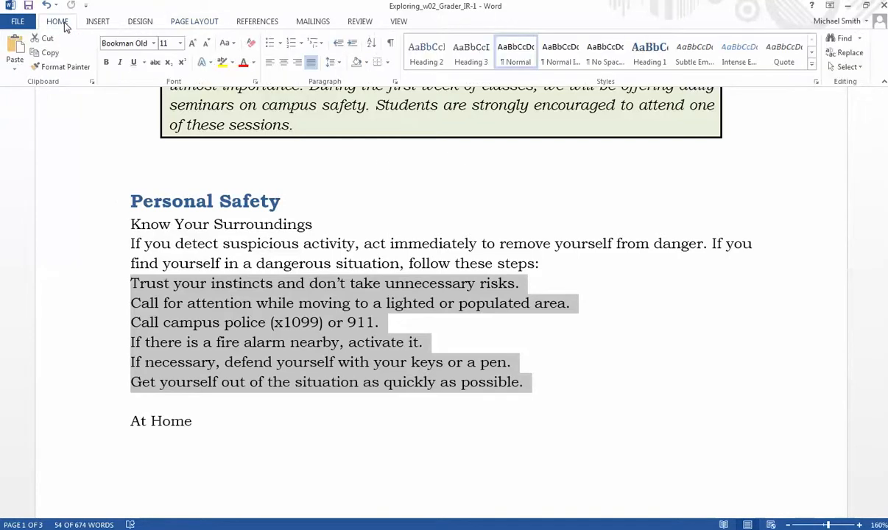
left_click(301, 45)
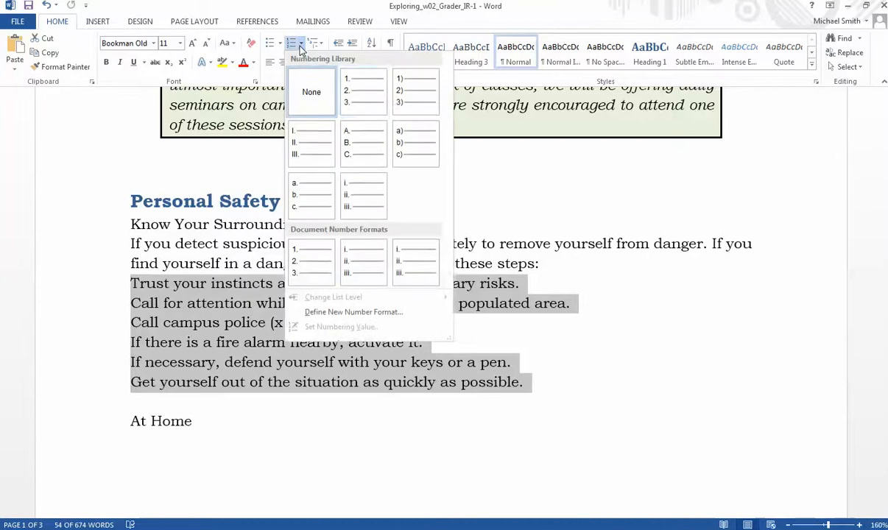
left_click(374, 104)
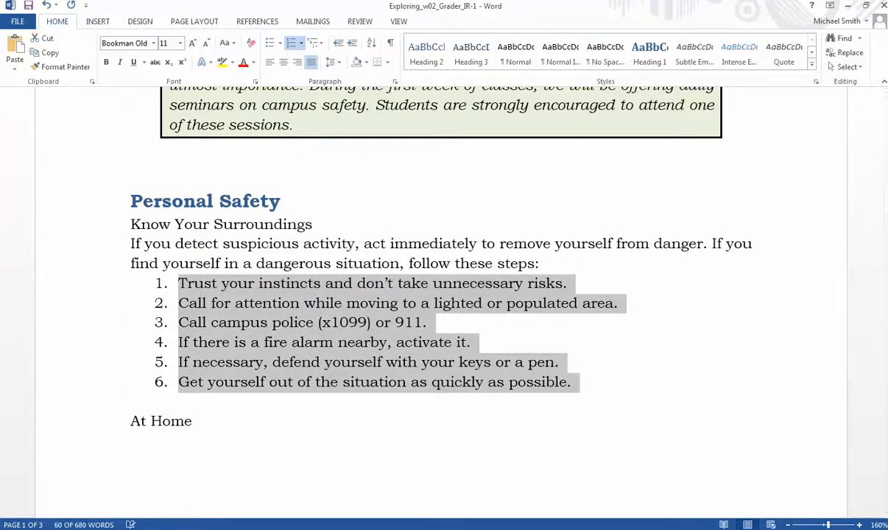
Highlight the step 12 instruction about the numbered list in yellow in the instructions document and return to the bulletin.
left_click(295, 528)
left_click(251, 489)
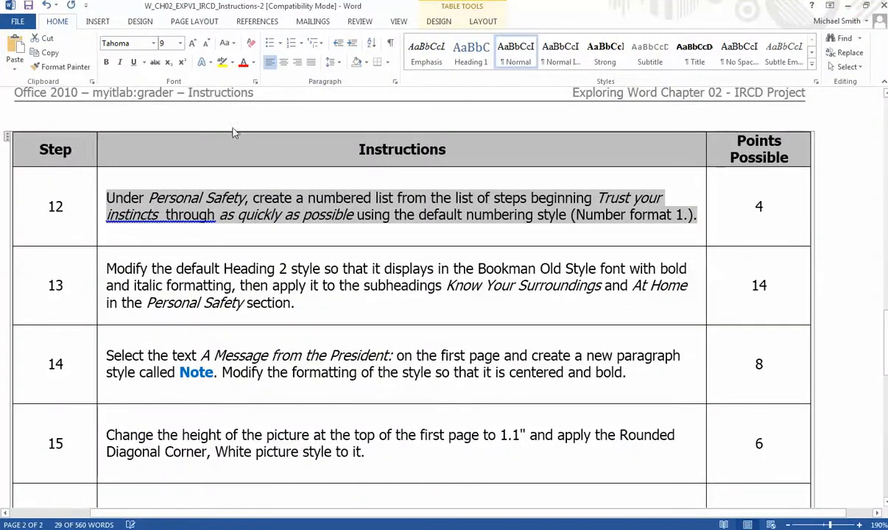
left_click(221, 62)
left_click(280, 317)
left_click(292, 312)
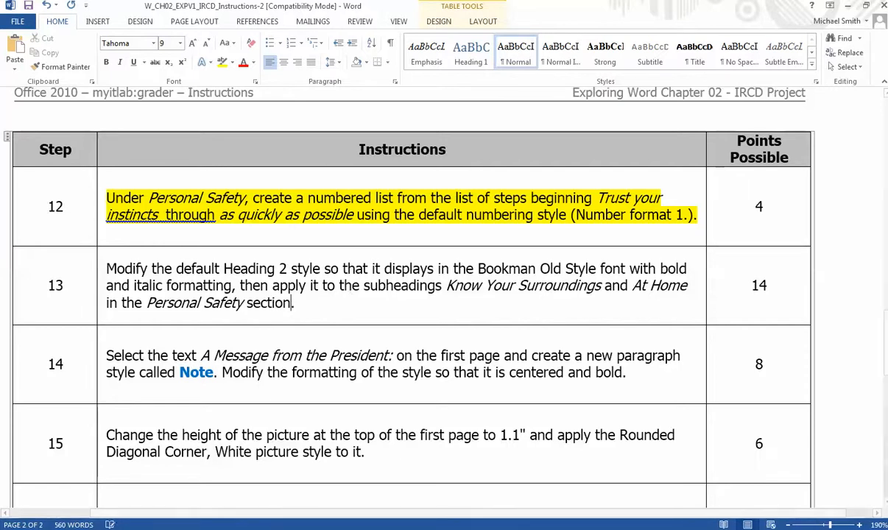
left_click(848, 8)
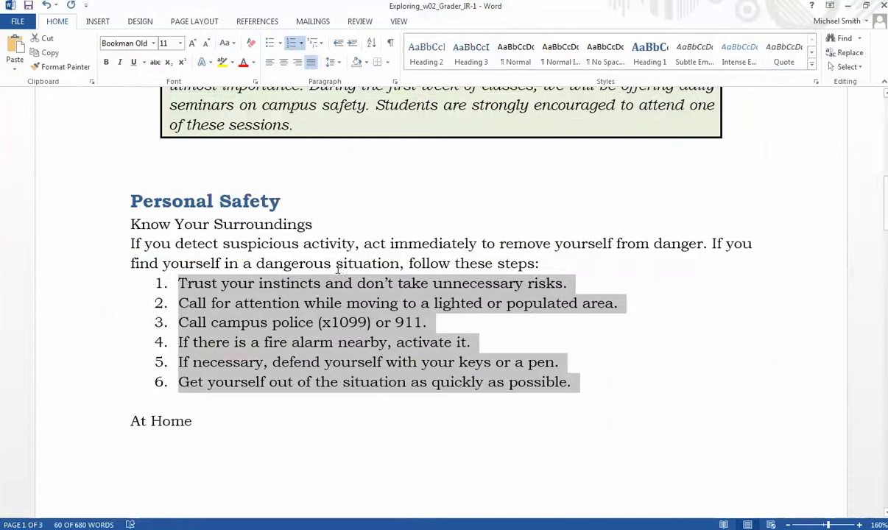
Apply the Heading 2 style to the Know Your Surroundings subheading under Personal Safety, consulting step 13 in the instructions document.
left_click(398, 366)
scroll(399, 366, "up", 3)
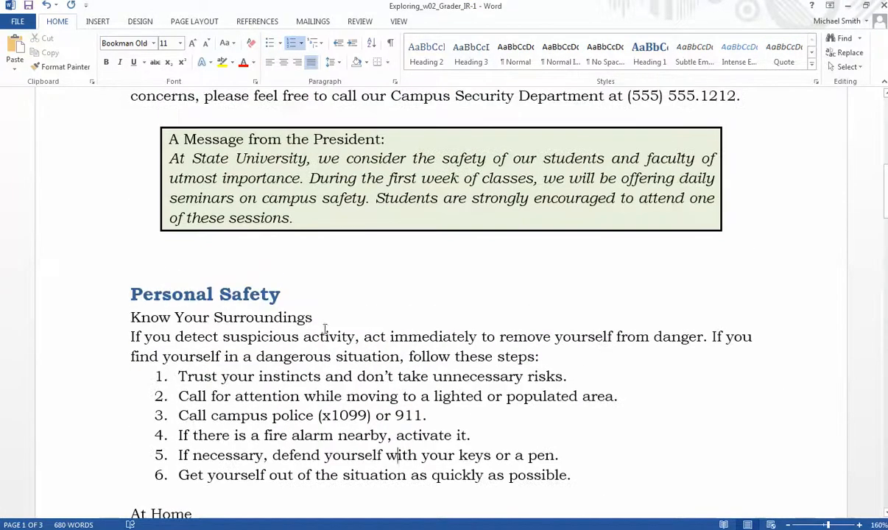
left_click_drag(316, 316, 126, 316)
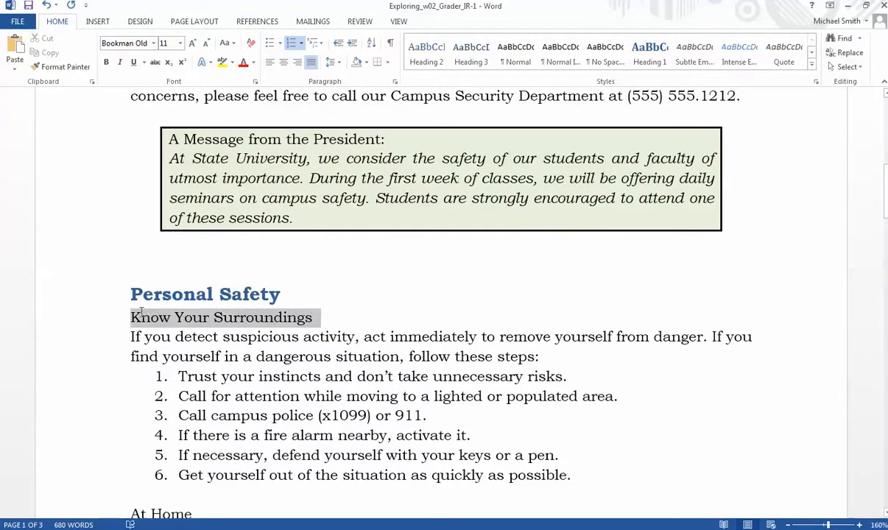
left_click(249, 522)
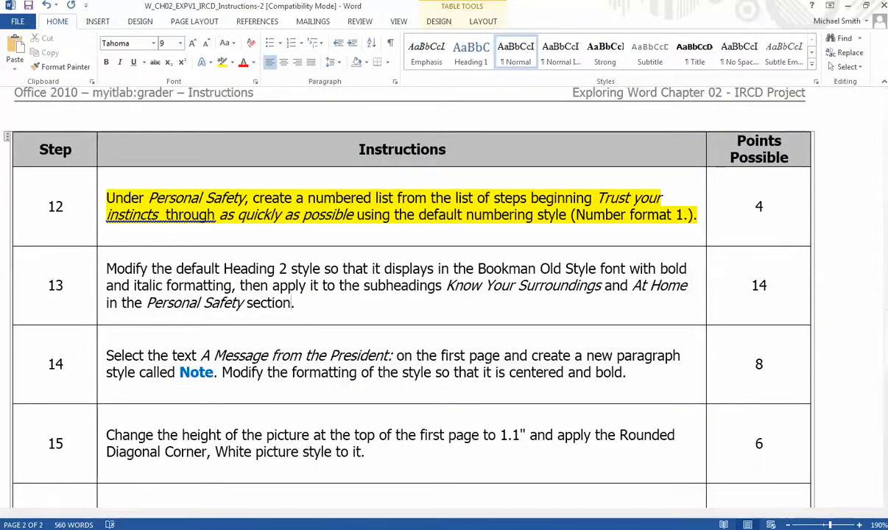
left_click(372, 508)
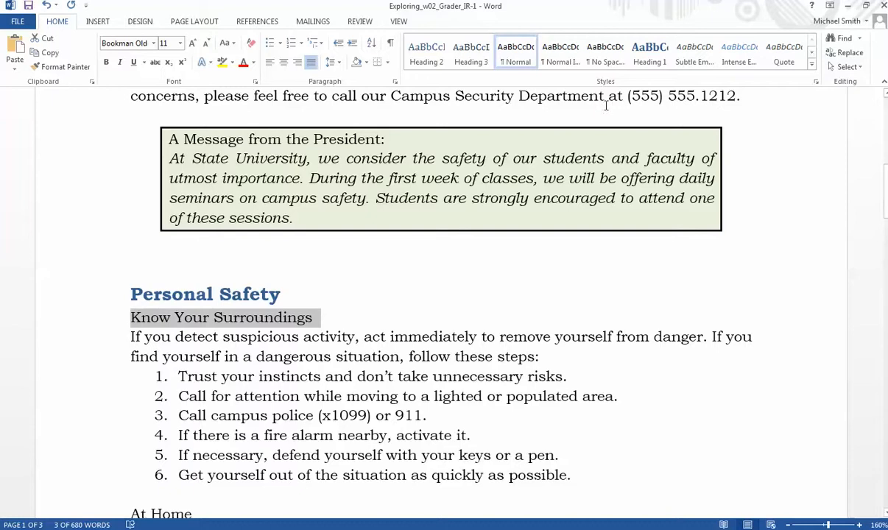
left_click(427, 59)
Modify the Heading 2 style to use the Bookman Old Style font with bold and italic formatting.
right_click(428, 63)
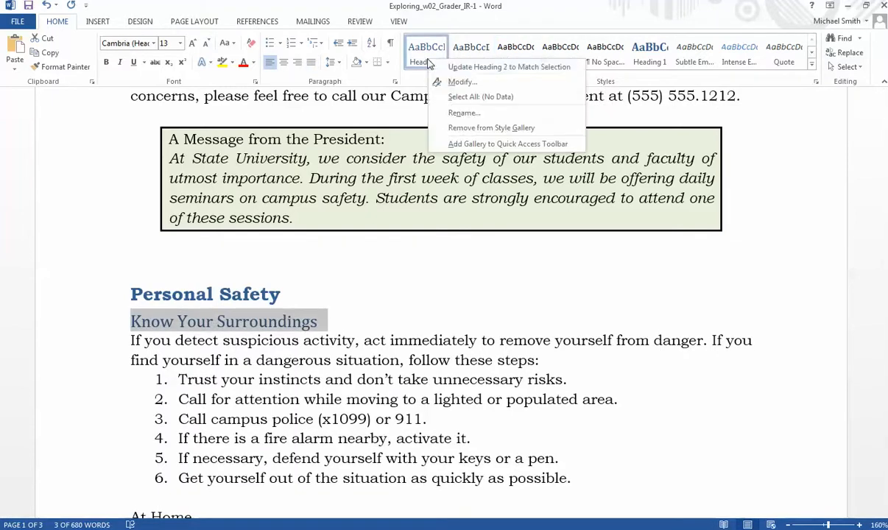
left_click(464, 84)
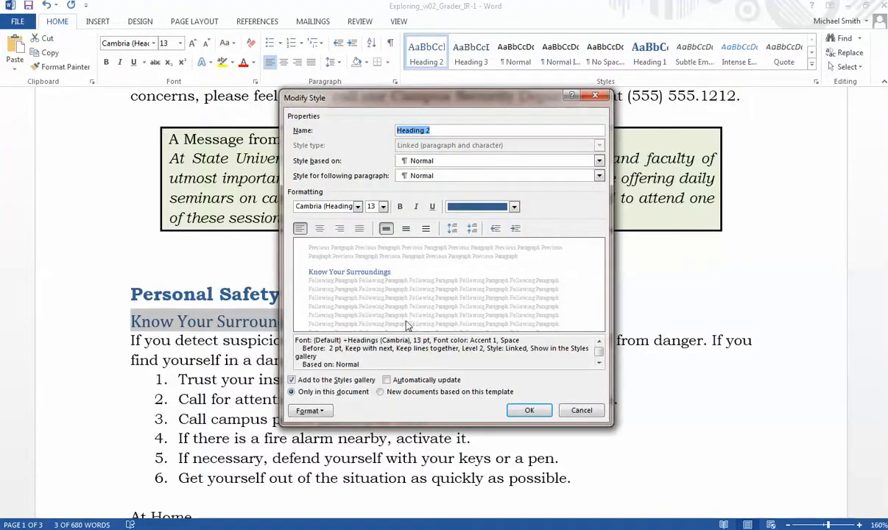
left_click(357, 206)
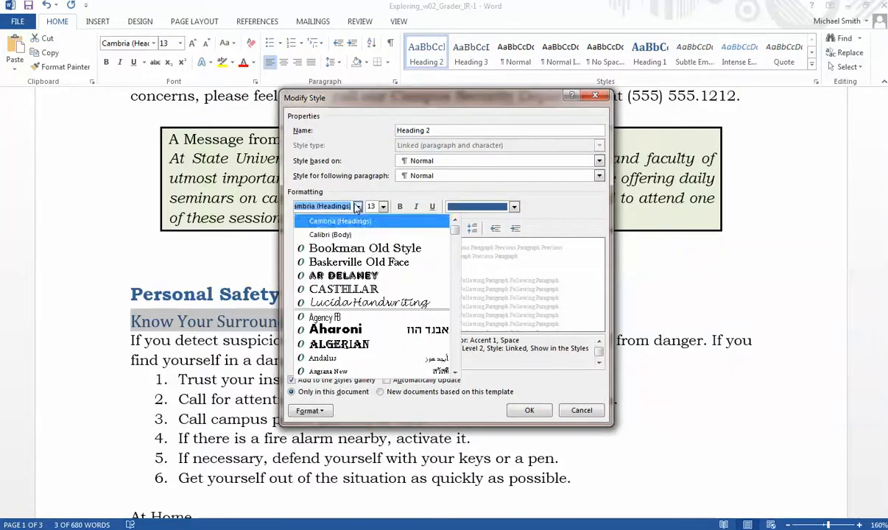
left_click(370, 249)
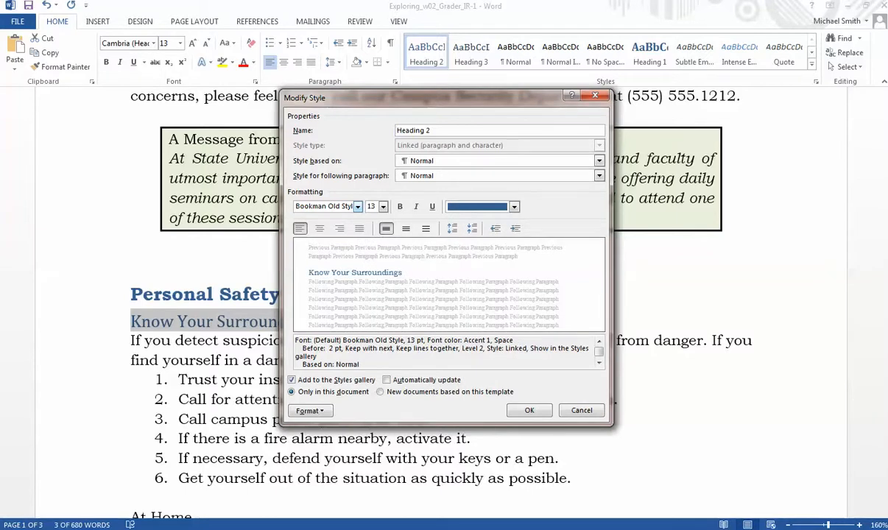
mouse_move(295, 529)
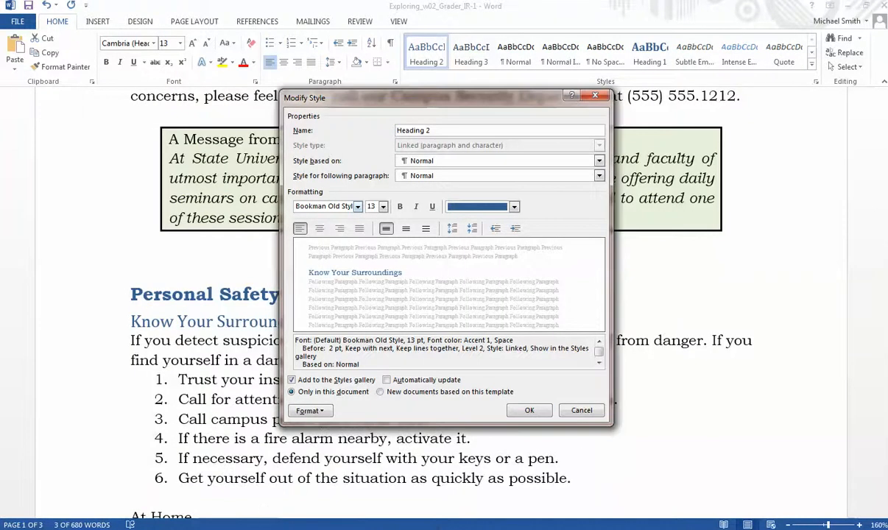
mouse_move(221, 474)
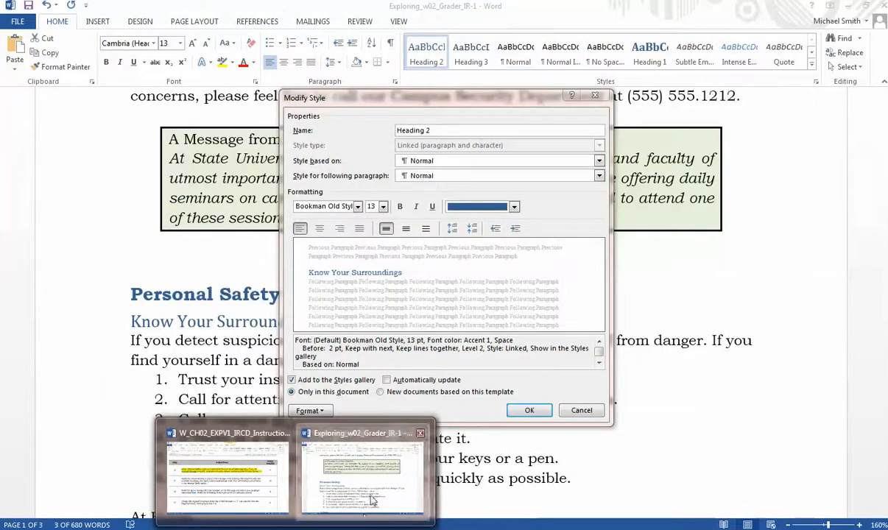
left_click(371, 500)
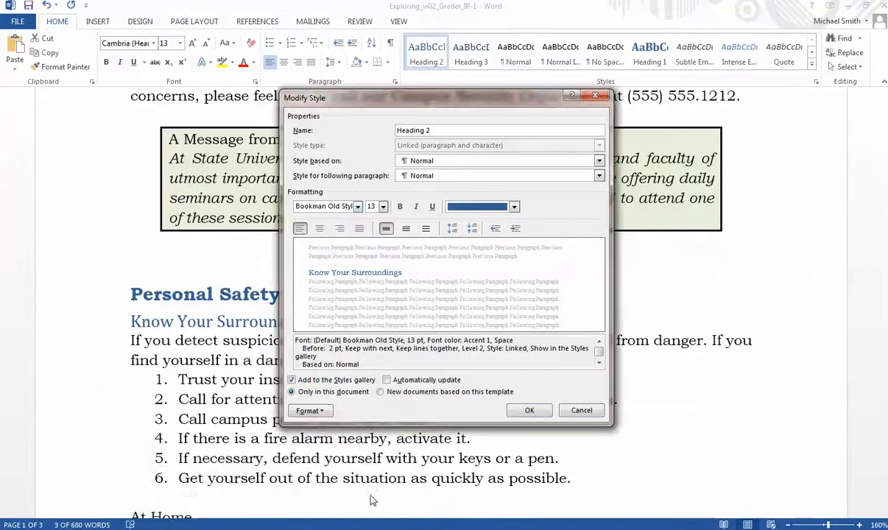
left_click(400, 207)
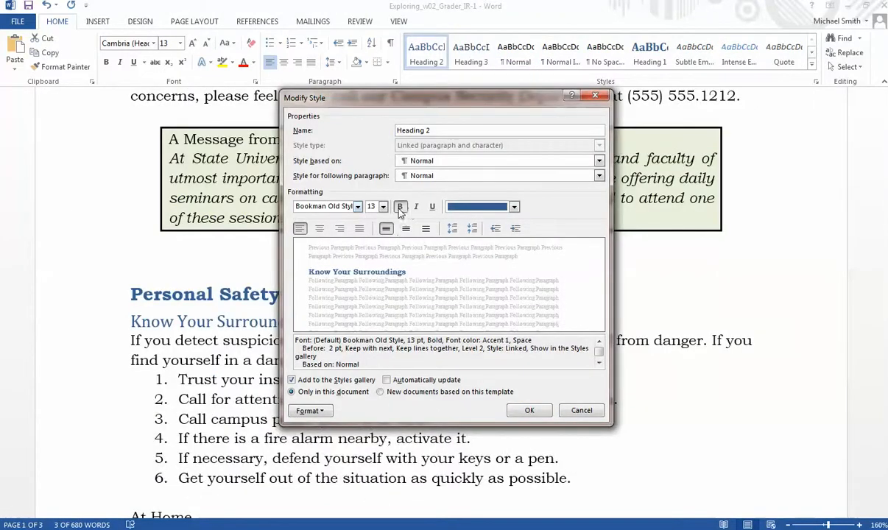
left_click(416, 208)
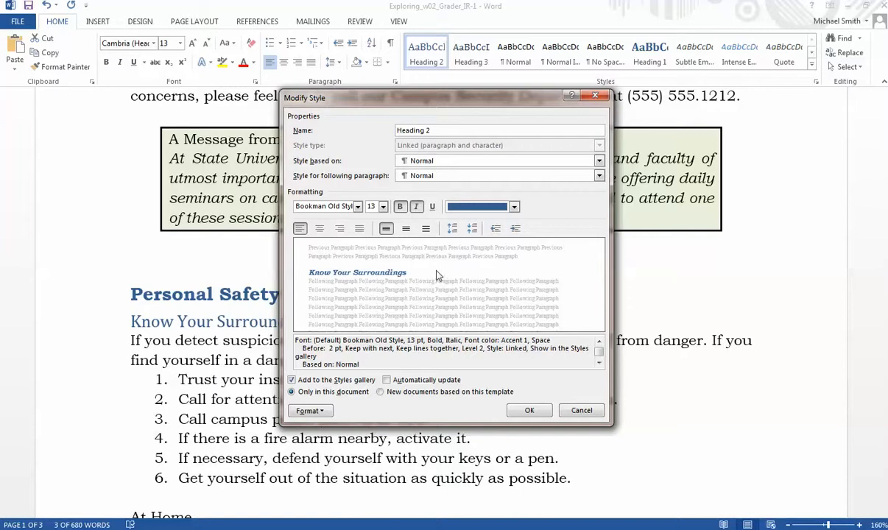
left_click(527, 411)
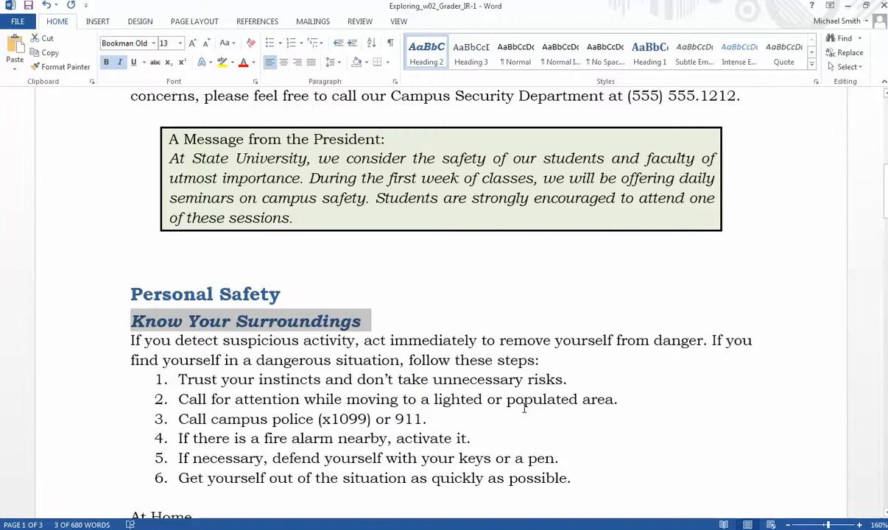
Apply the Heading 2 style to the At Home subheading and save the bulletin.
scroll(397, 373, "down", 6)
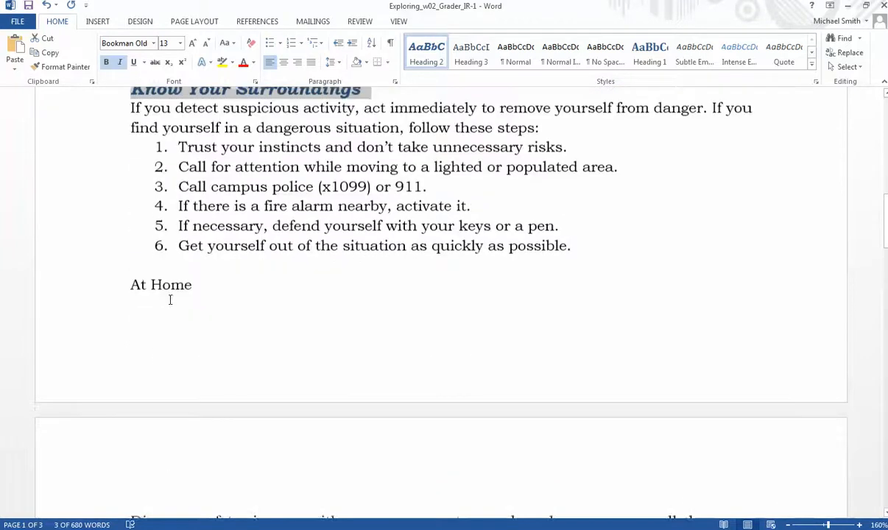
left_click_drag(198, 284, 117, 281)
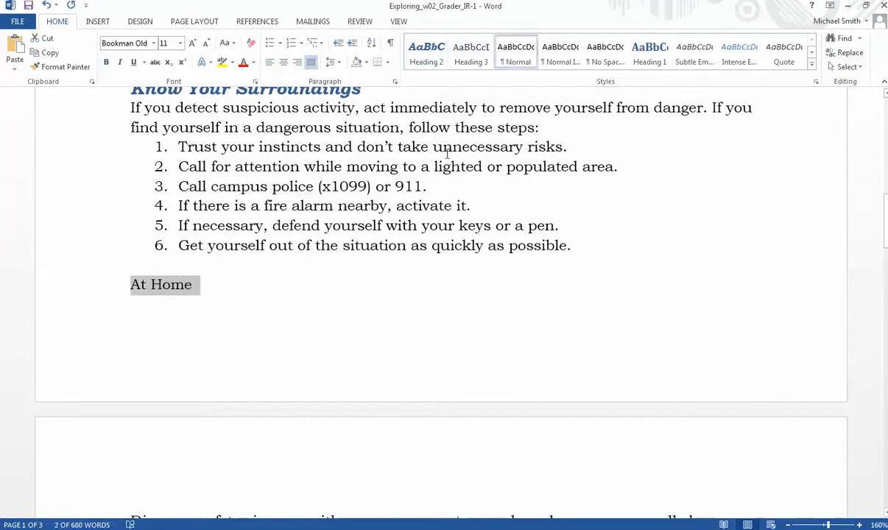
left_click(426, 52)
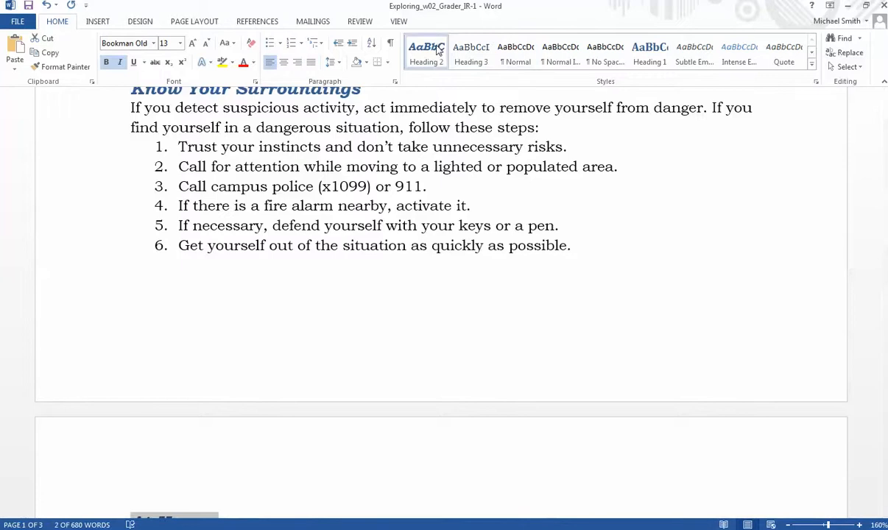
scroll(477, 276, "down", 3)
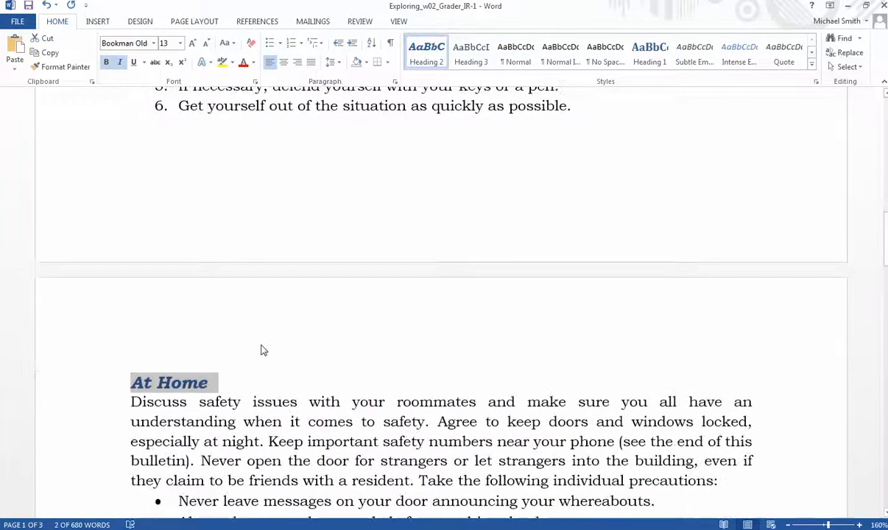
left_click(29, 6)
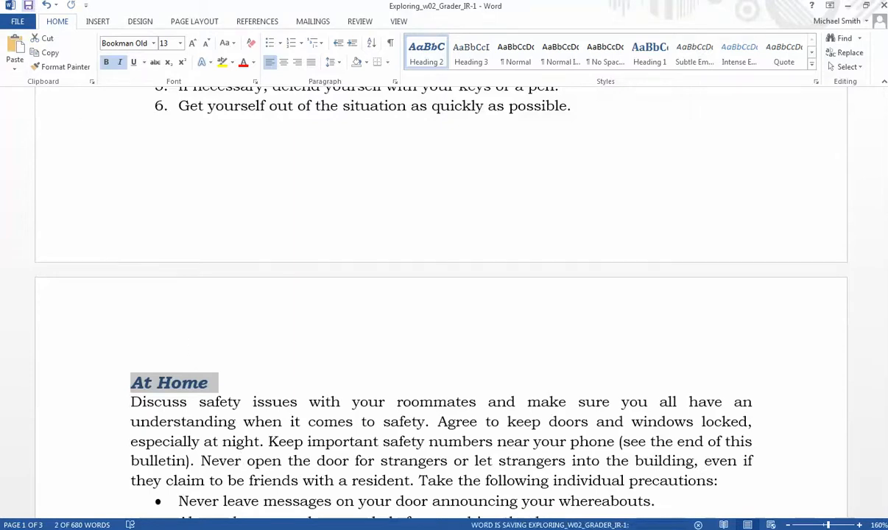
Switch to the instructions document and highlight the step 13 instruction about the Heading 2 style in yellow.
left_click(848, 7)
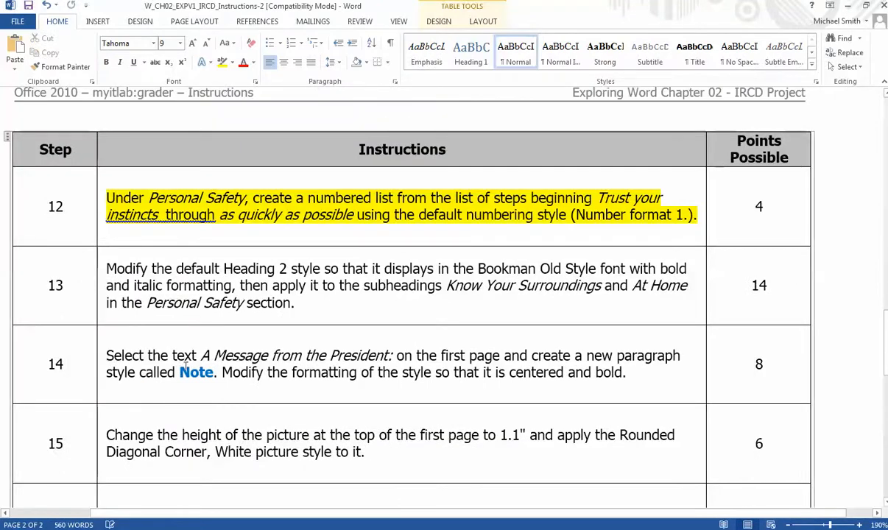
left_click_drag(298, 302, 108, 269)
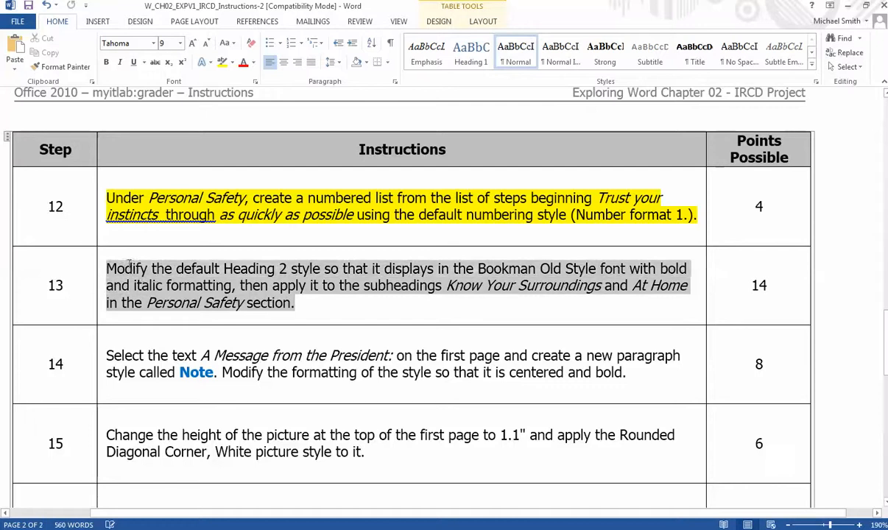
left_click(222, 62)
key("Left")
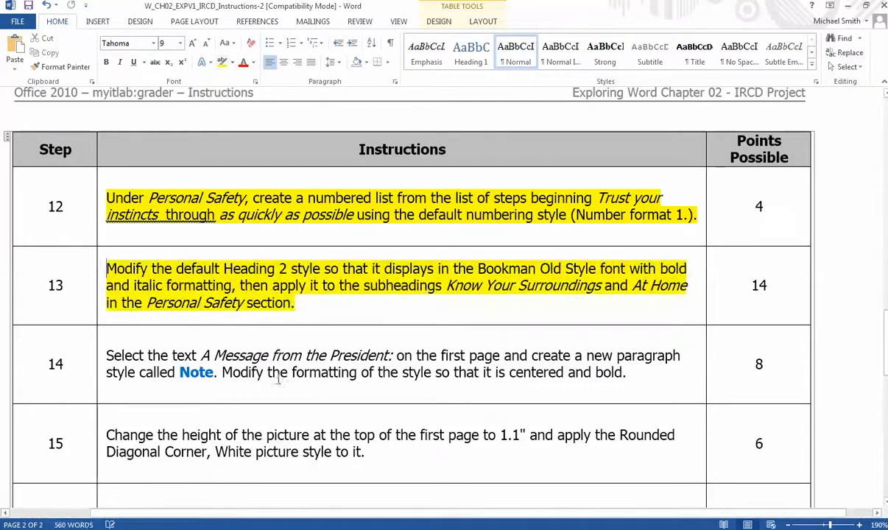
Select the step 14 instruction text, then switch to the Exploring_w02_Grader_IR-1 bulletin and restore it to full size.
left_click_drag(109, 354, 627, 373)
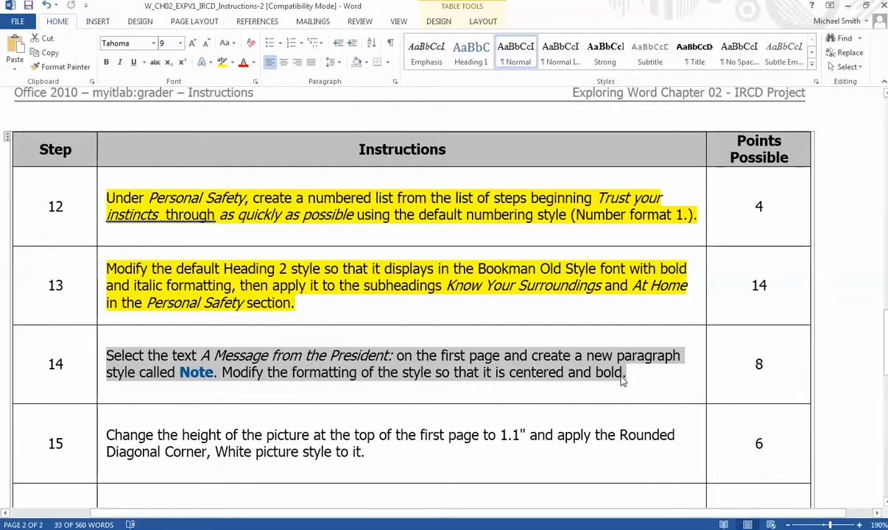
left_click(281, 529)
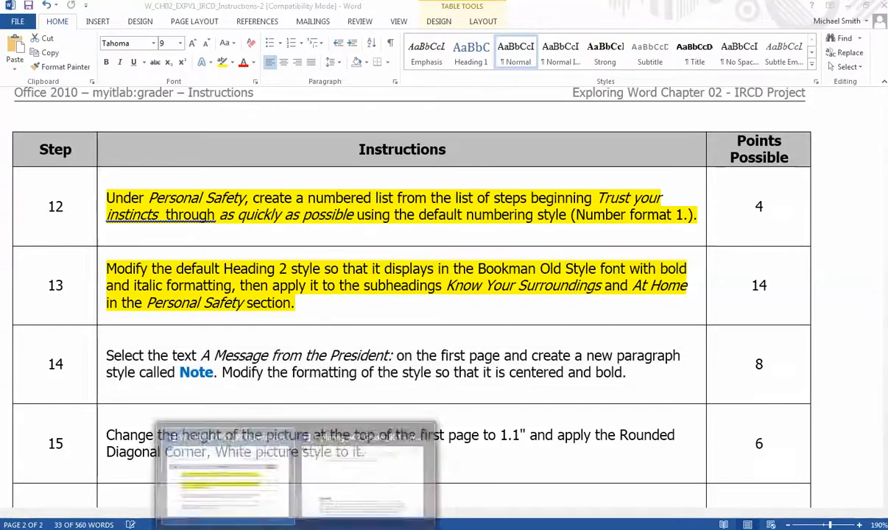
left_click(413, 484)
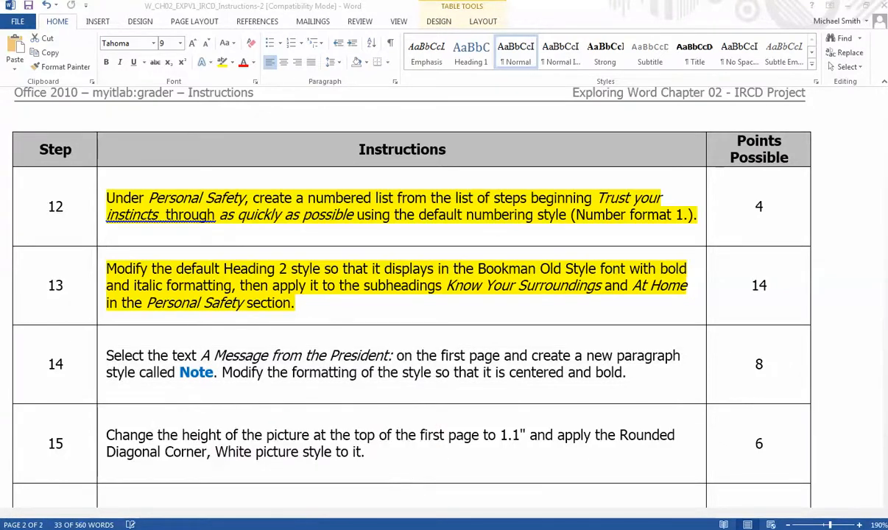
left_click(295, 528)
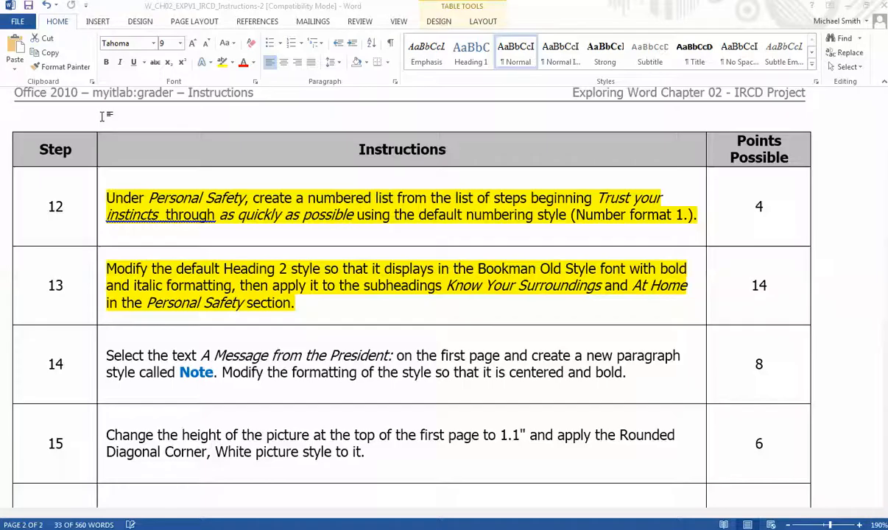
left_click(847, 8)
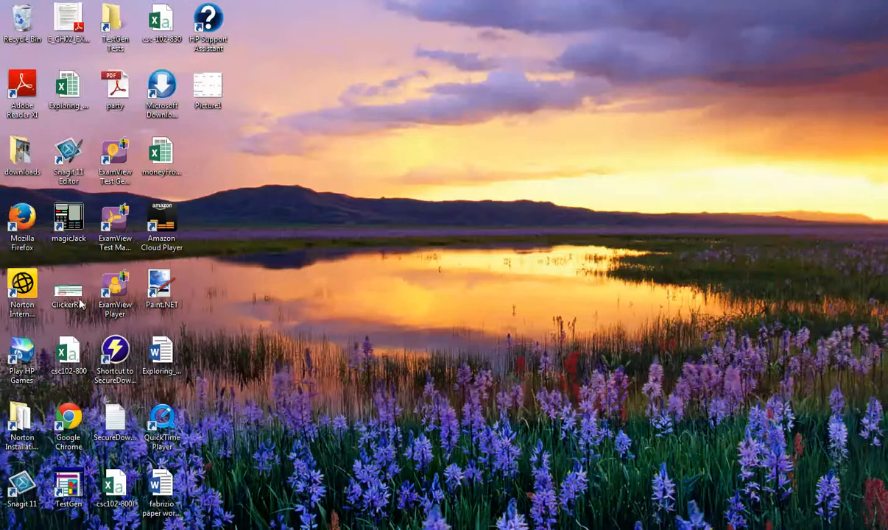
left_click(369, 486)
left_click(9, 6)
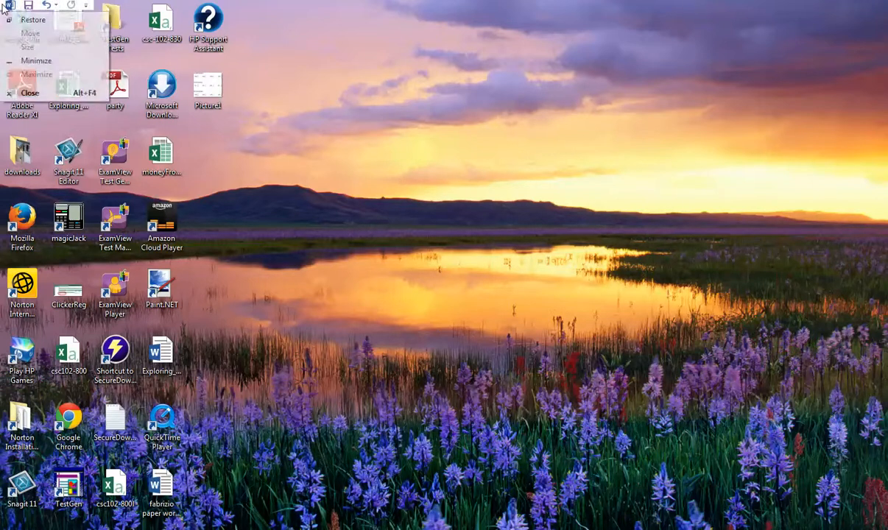
left_click(11, 20)
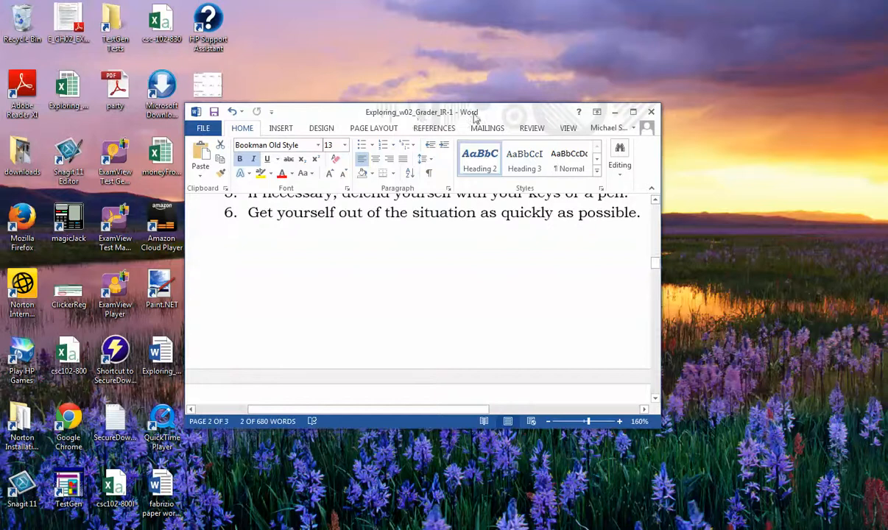
double_click(446, 112)
scroll(582, 349, "up", 6)
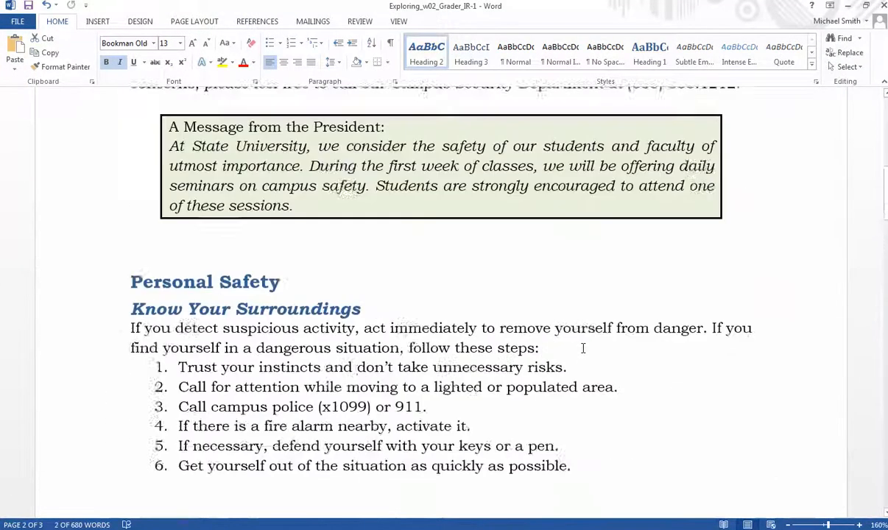
Start a new style named Note from the text "A Message from the President:" and open its full formatting settings.
left_click_drag(390, 280, 118, 279)
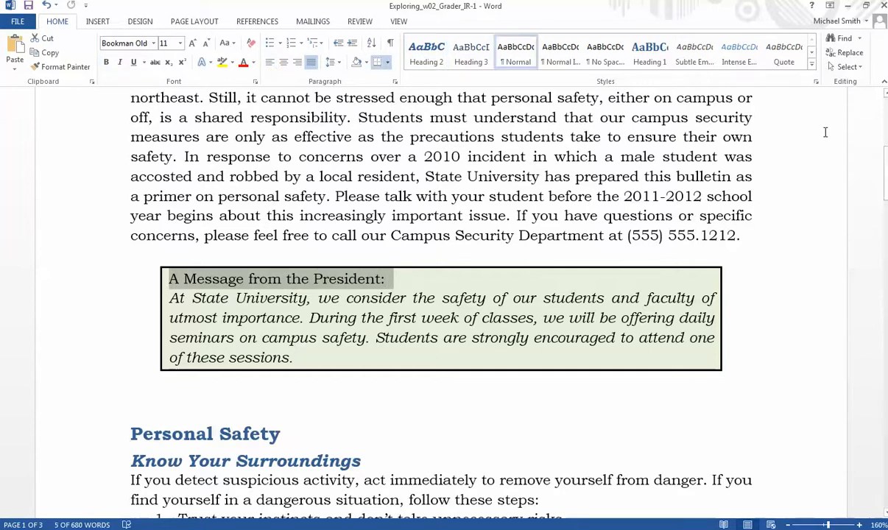
left_click(814, 72)
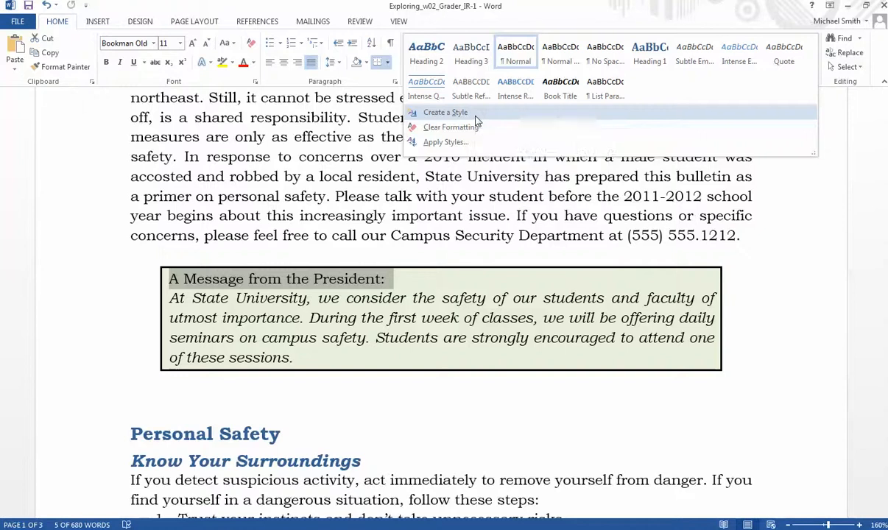
left_click(446, 113)
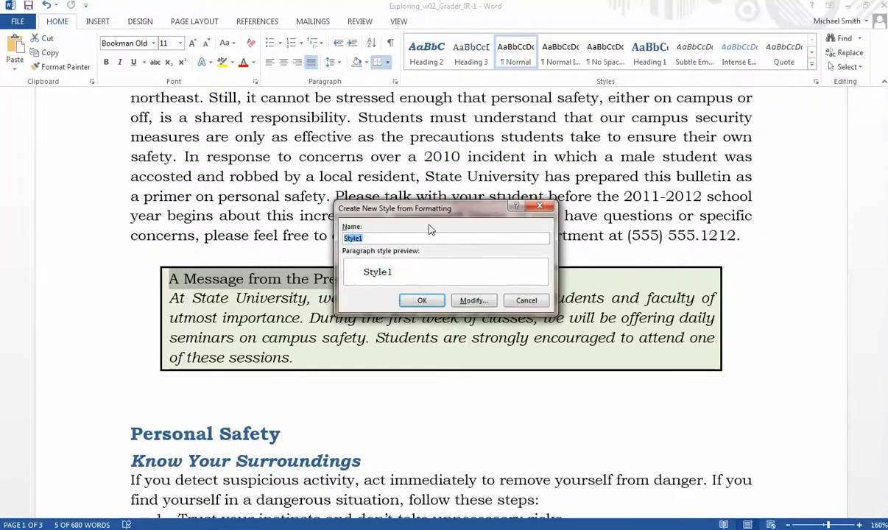
type("te")
left_click(473, 300)
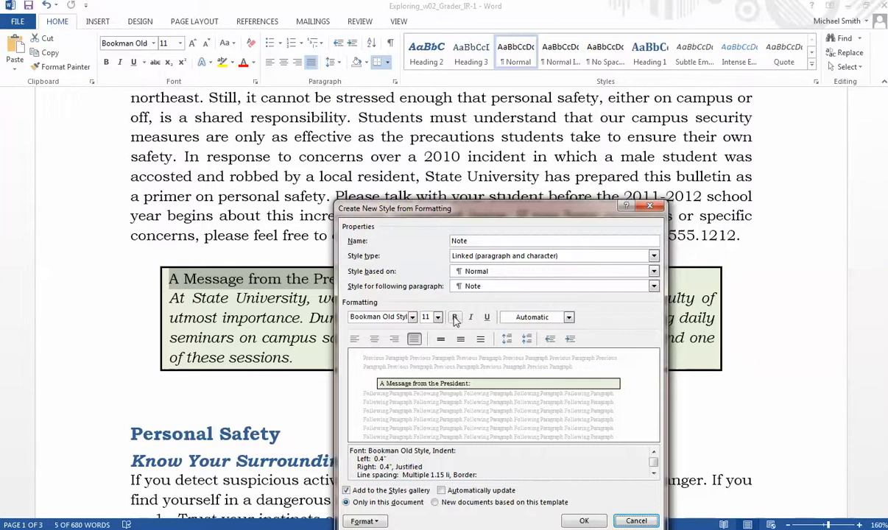
Check step 14 in the instructions, then make the new Note style bold and centered and confirm it.
left_click(296, 528)
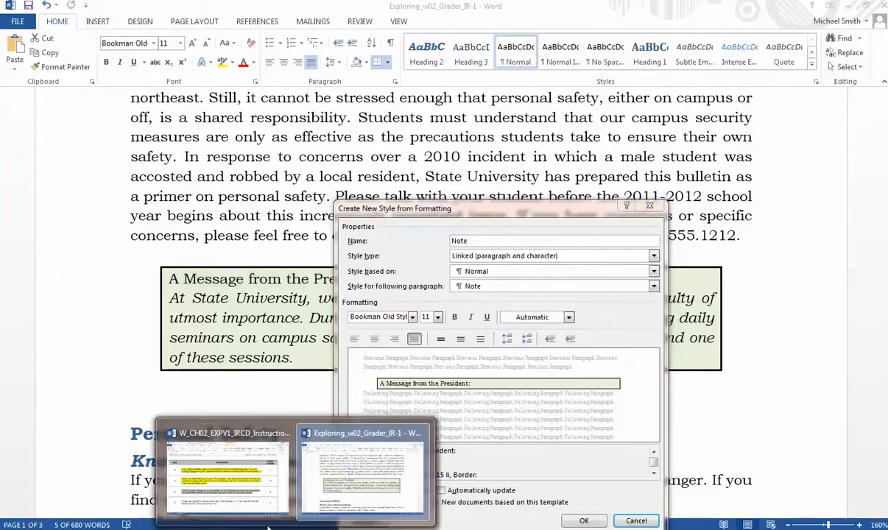
mouse_move(241, 507)
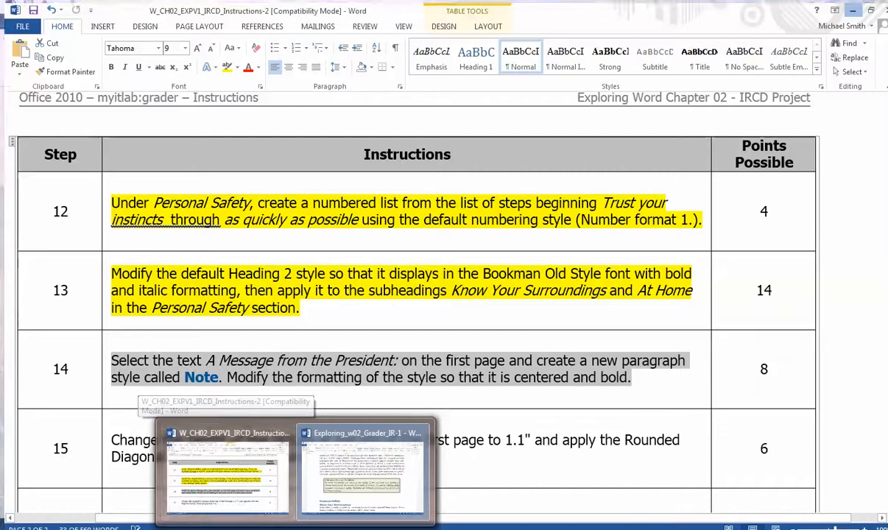
mouse_move(424, 440)
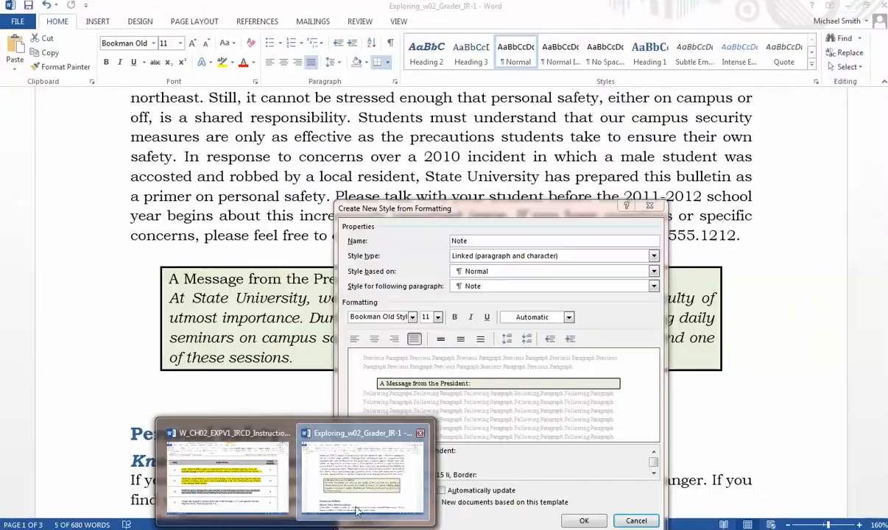
left_click(455, 317)
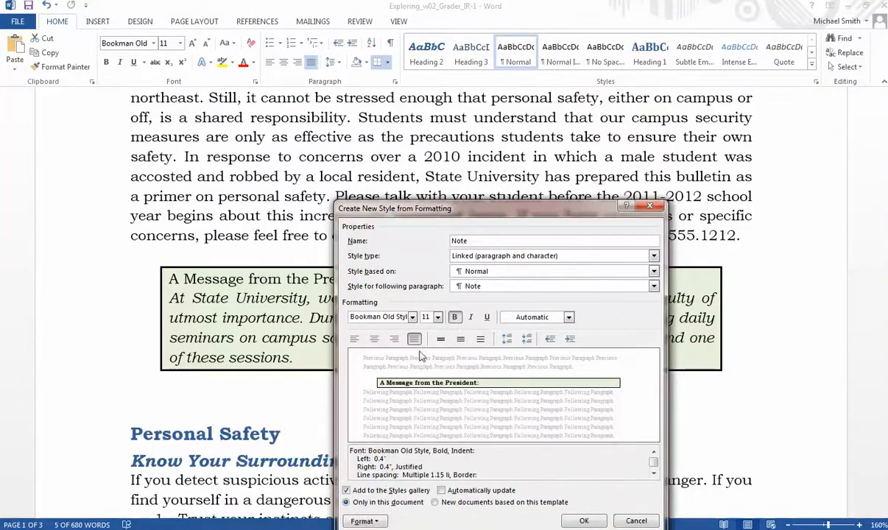
left_click(374, 338)
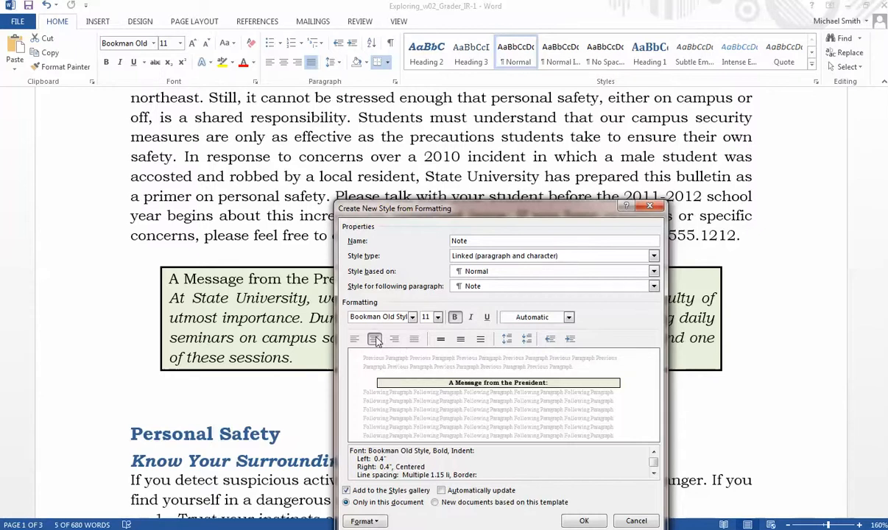
left_click(593, 522)
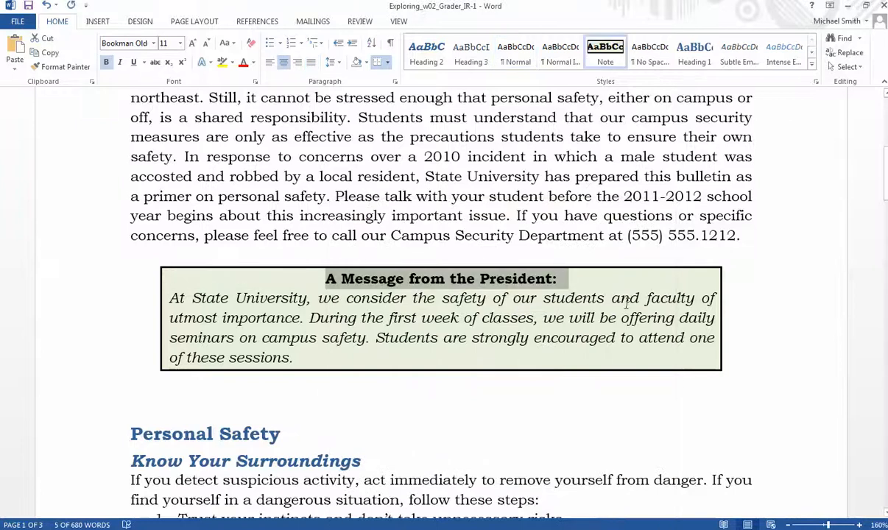
Try the Note style on the Personal Safety heading, then undo it.
left_click(622, 298)
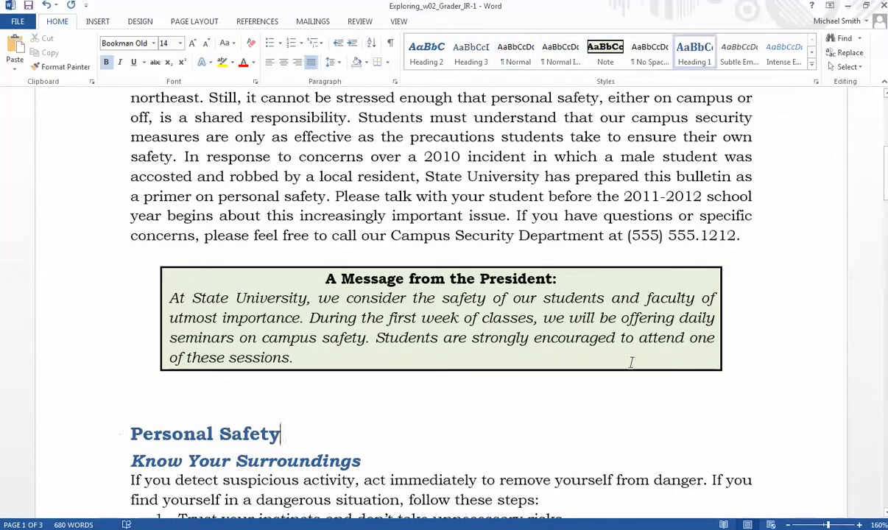
left_click(611, 51)
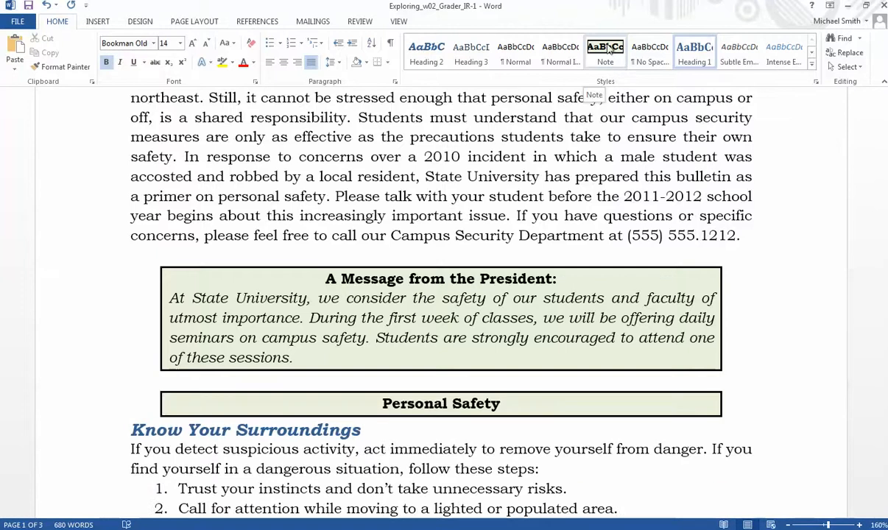
key("ctrl+z")
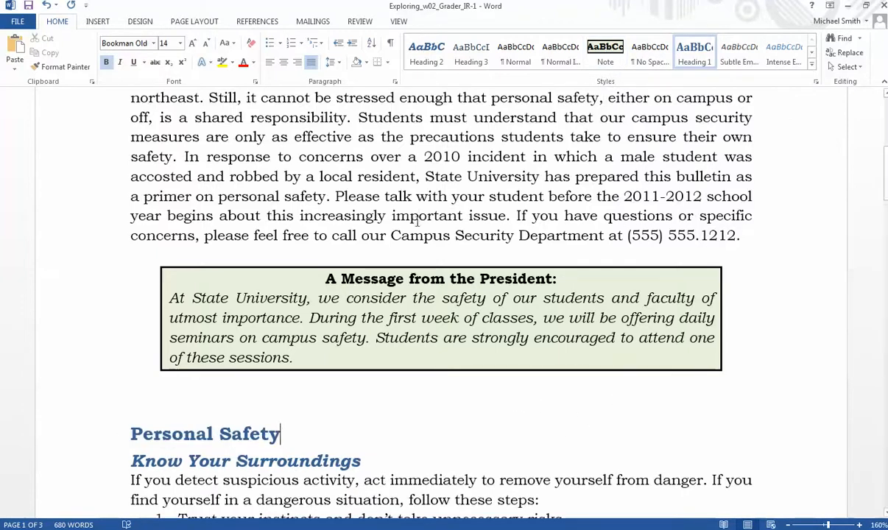
Switch to the instructions document and highlight the step 14 and step 15 instructions in yellow.
left_click(272, 489)
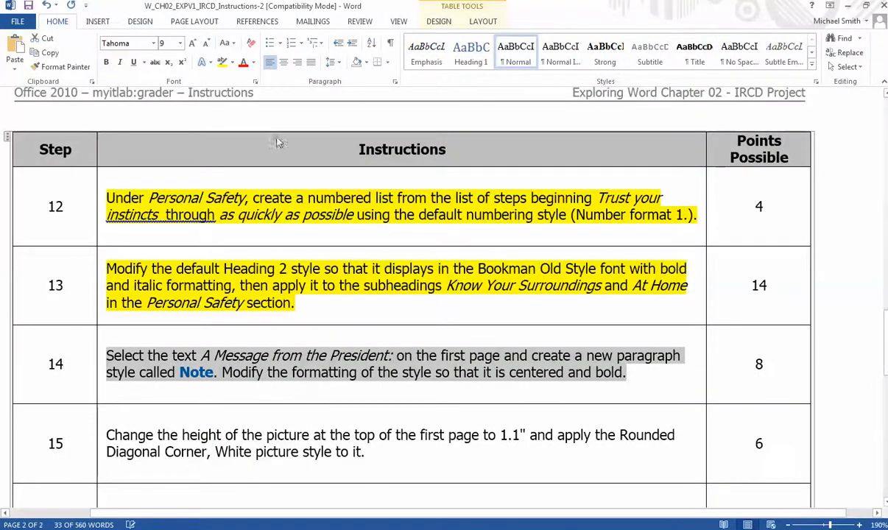
left_click(219, 64)
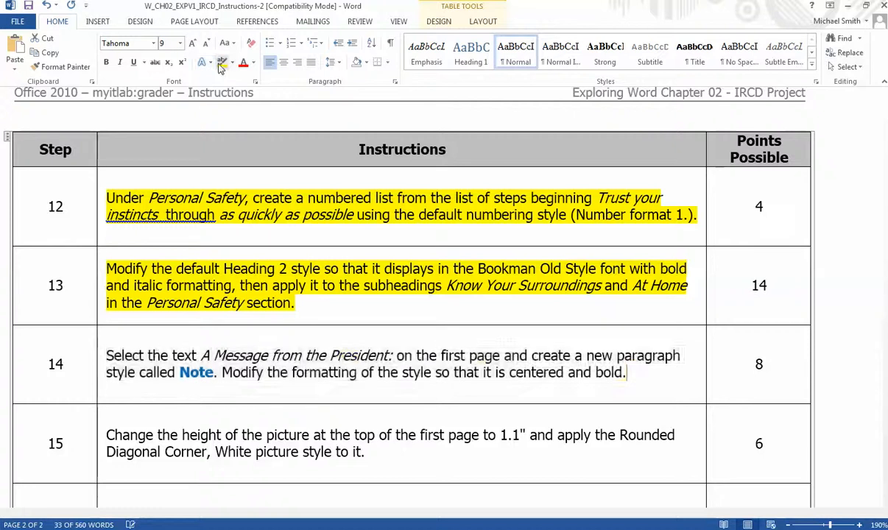
scroll(273, 403, "down", 2)
scroll(273, 403, "down", 1)
left_click_drag(106, 267, 391, 281)
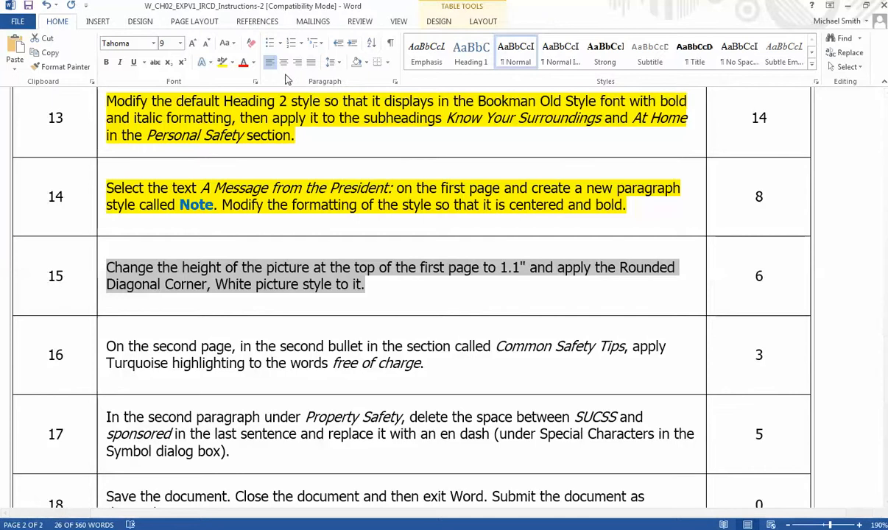
left_click(221, 62)
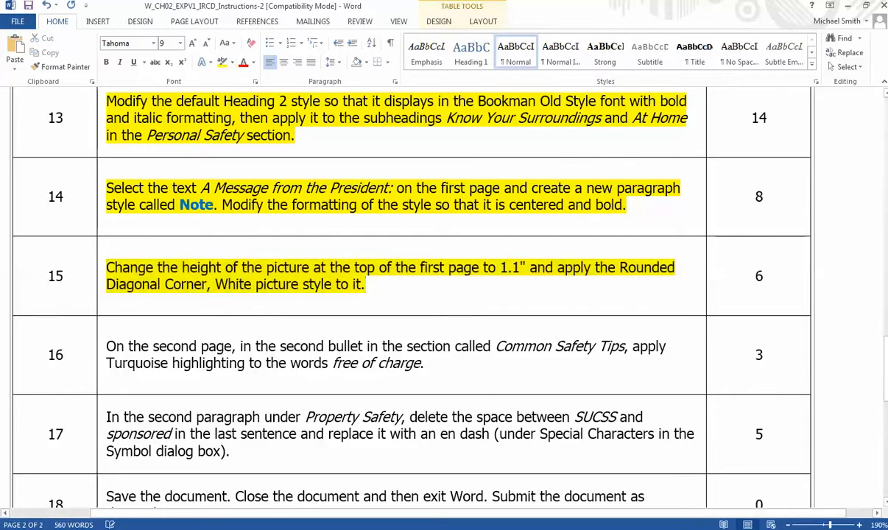
Switch back to the bulletin, select the picture at the top of the first page and show its formatting tools.
left_click(283, 529)
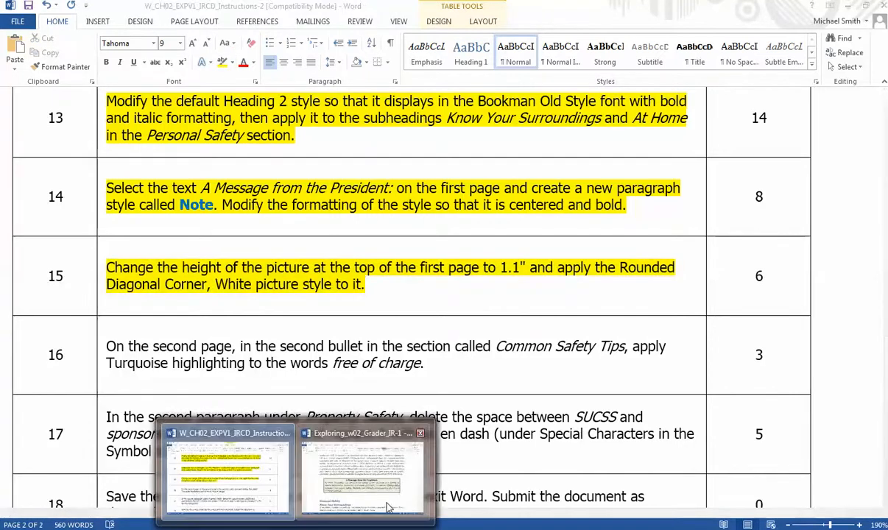
left_click(386, 499)
scroll(435, 395, "up", 5)
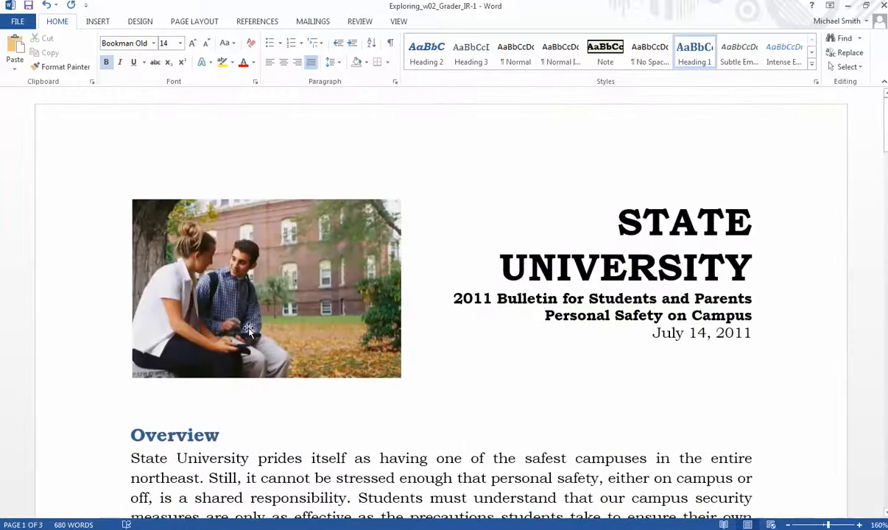
left_click(220, 305)
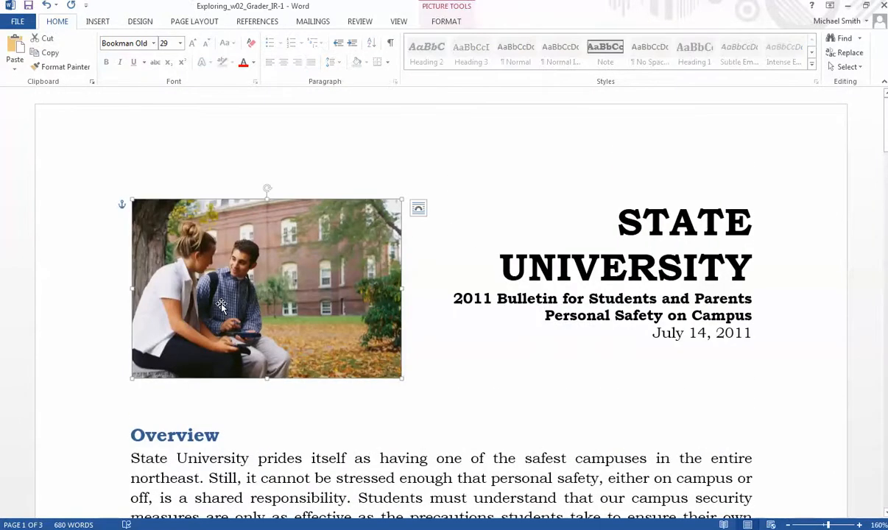
left_click(443, 22)
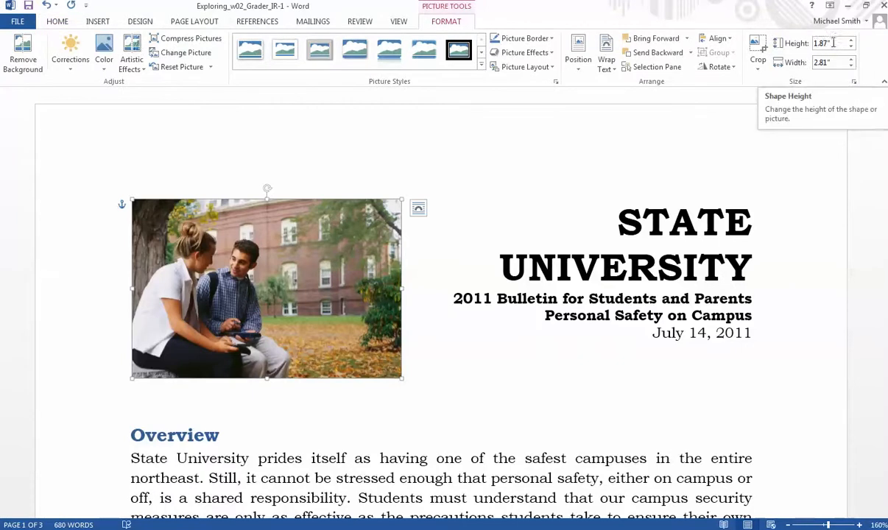
right_click(224, 273)
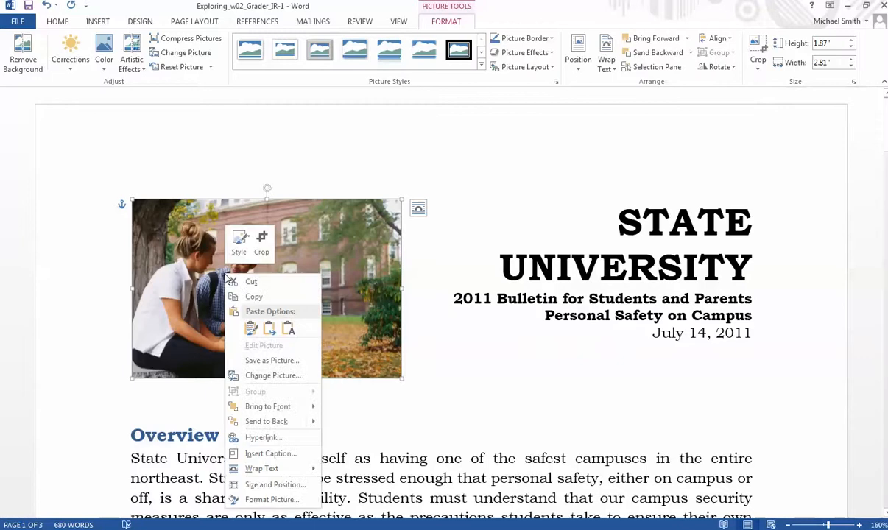
left_click(177, 284)
right_click(212, 227)
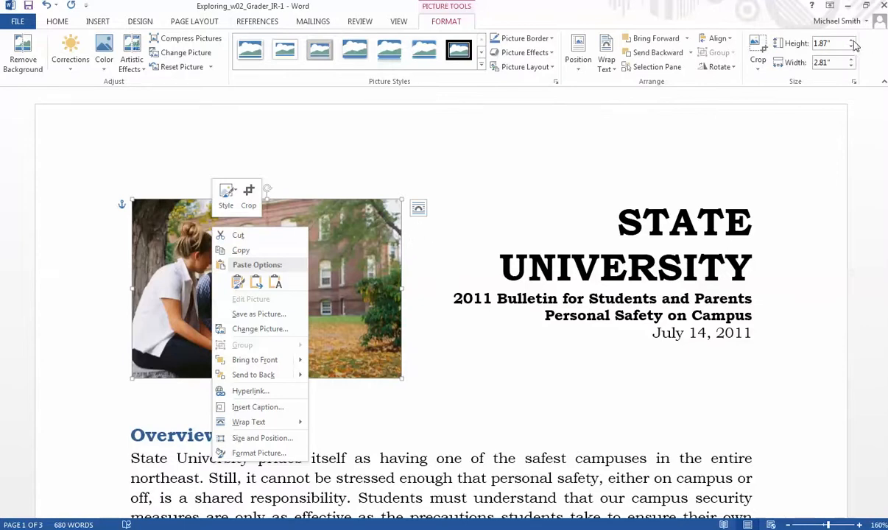
left_click(67, 26)
left_click(64, 25)
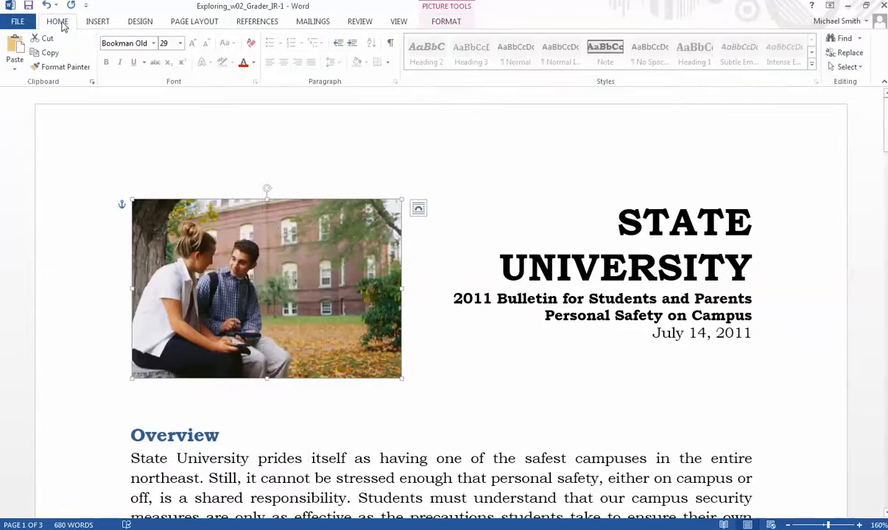
right_click(331, 285)
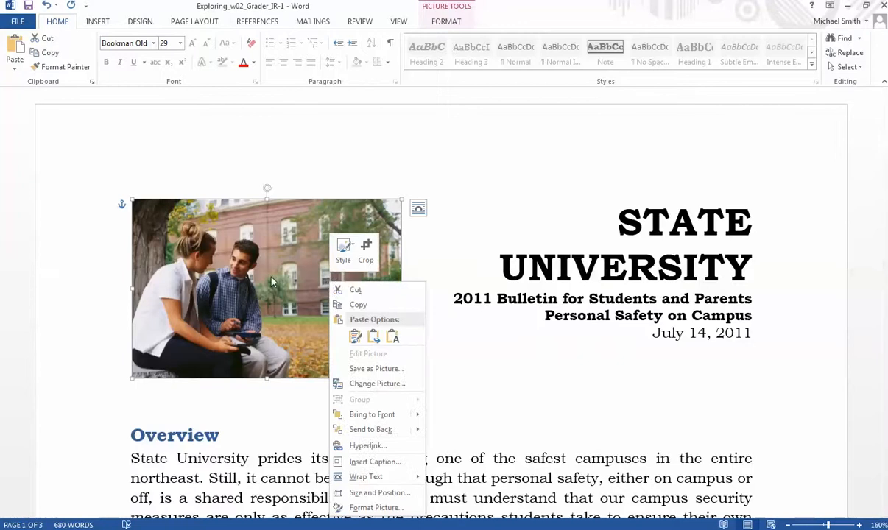
left_click(256, 260)
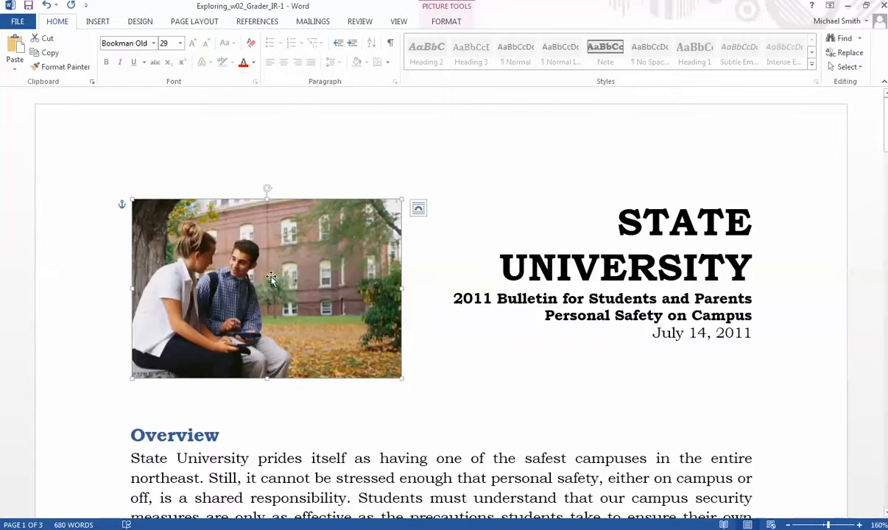
left_click(447, 24)
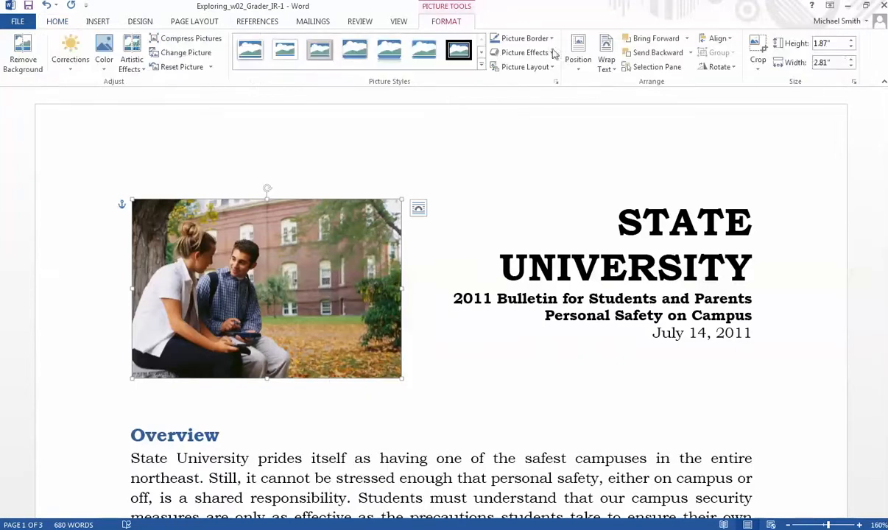
Reduce the height of the picture at the top of the first page to 1.1".
left_click(852, 47)
left_click(851, 47)
left_click(852, 47)
left_click(852, 47)
left_click(851, 47)
left_click(852, 47)
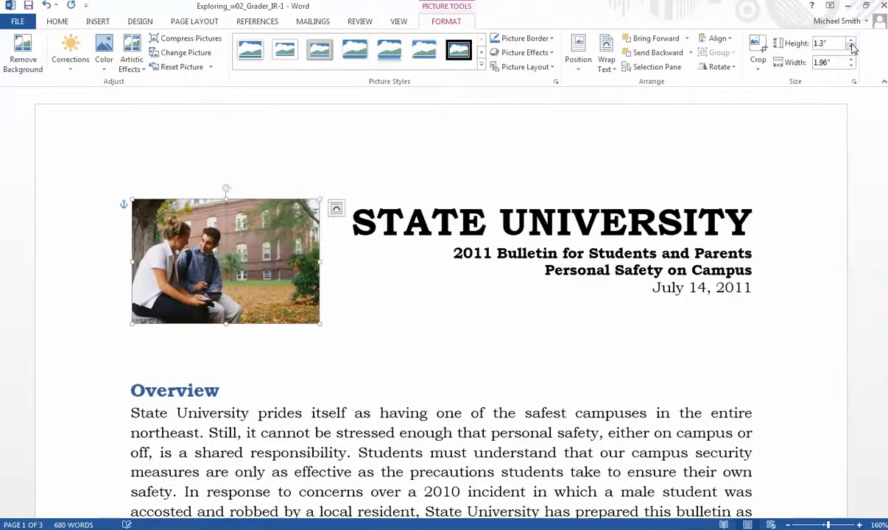
left_click(851, 47)
left_click(852, 47)
left_click(851, 47)
left_click(851, 43)
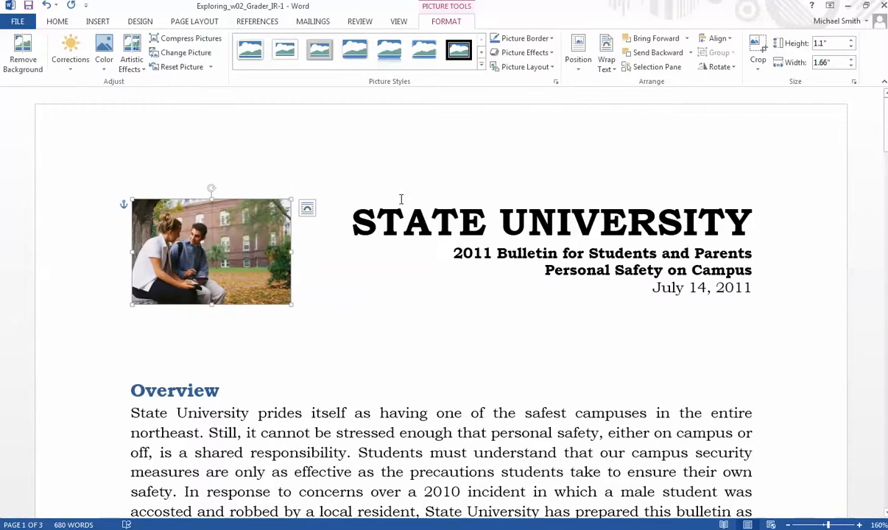
Apply the Rounded Diagonal Corner, White picture style to the picture and save the bulletin.
left_click(481, 67)
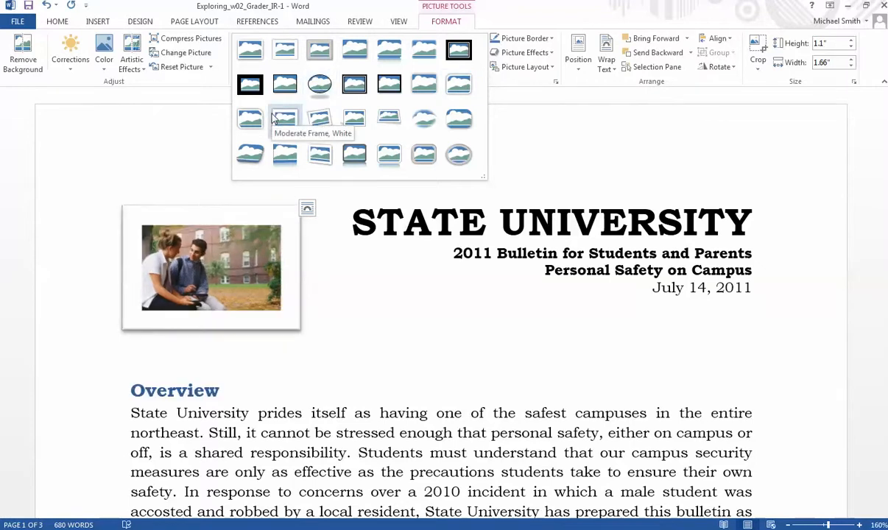
left_click(459, 84)
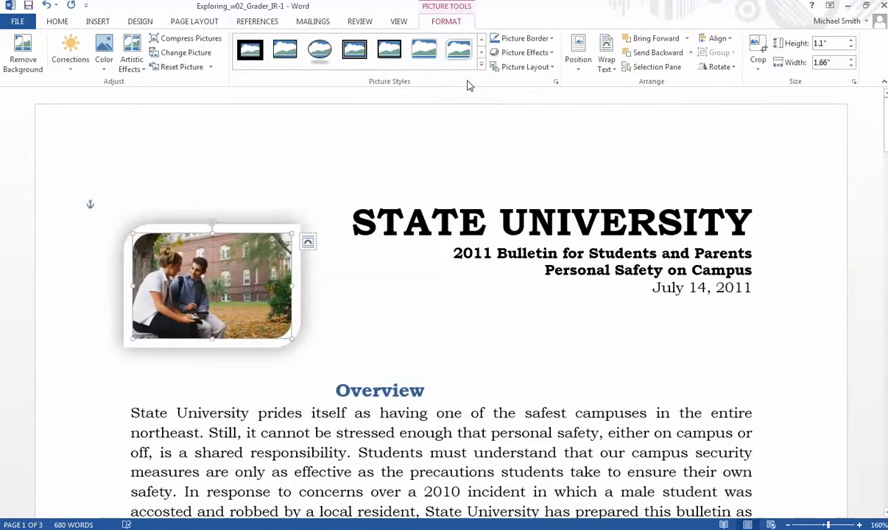
left_click(28, 8)
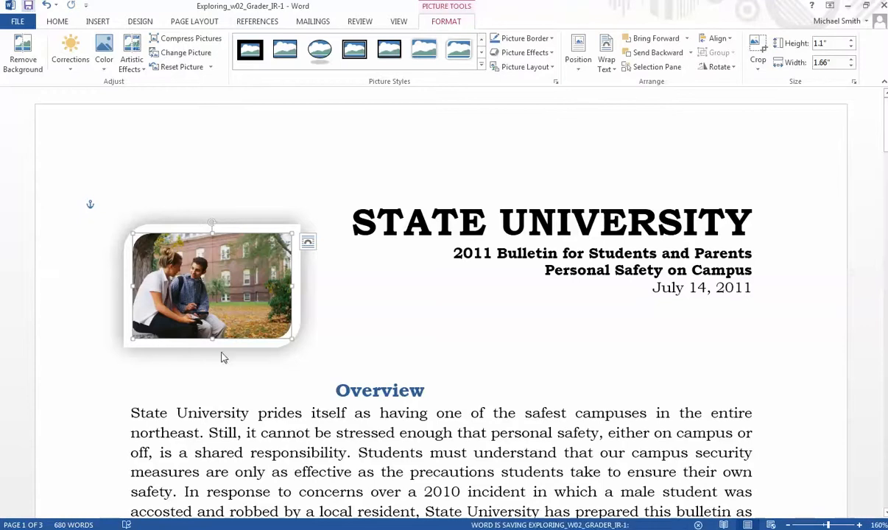
Switch to the instructions document and select the step 16 instructions.
mouse_move(315, 508)
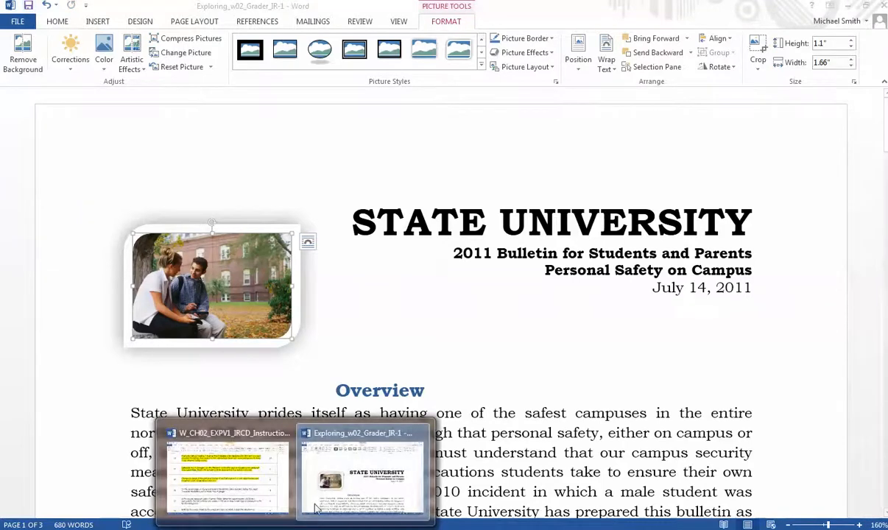
left_click(228, 471)
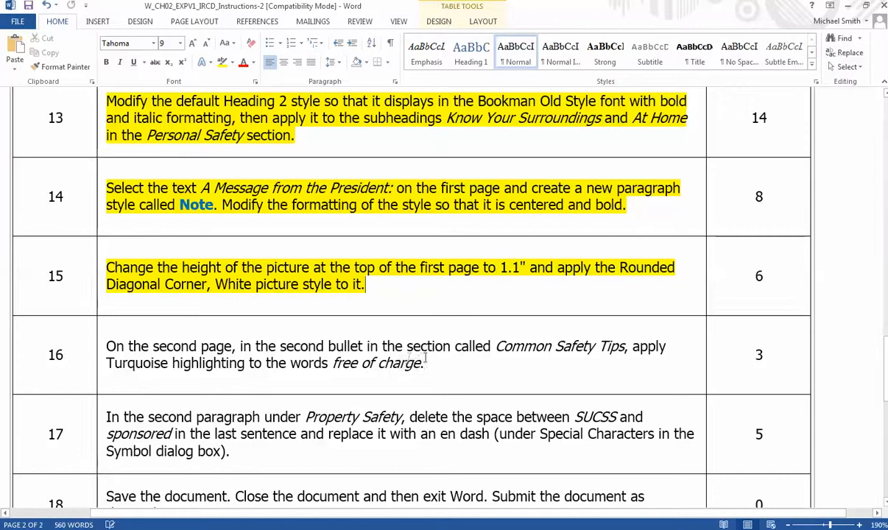
left_click_drag(427, 364, 122, 343)
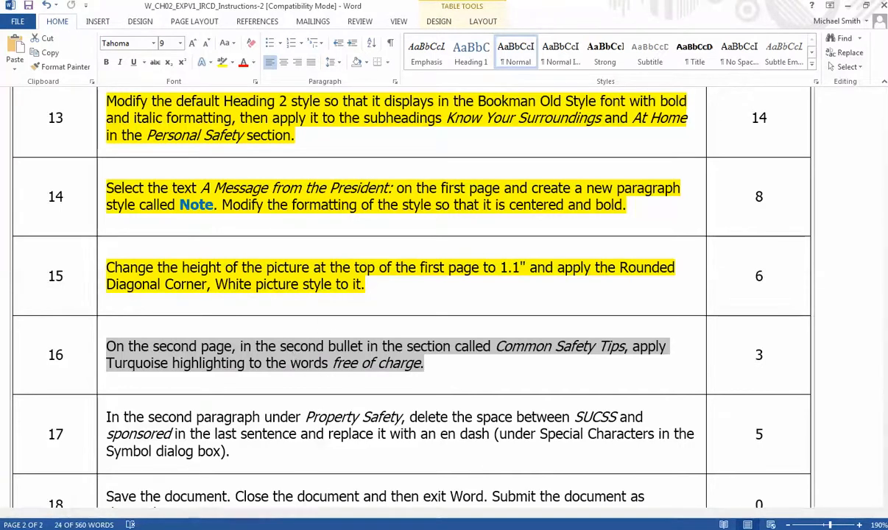
Back in the bulletin, highlight "free of charge" in turquoise in the second Common Safety Tips bullet and save.
left_click(356, 475)
scroll(428, 383, "down", 8)
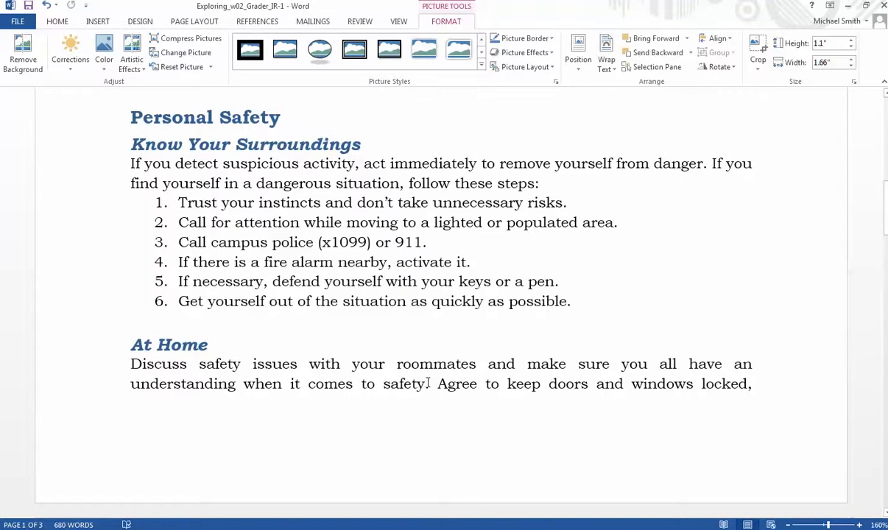
scroll(427, 383, "down", 8)
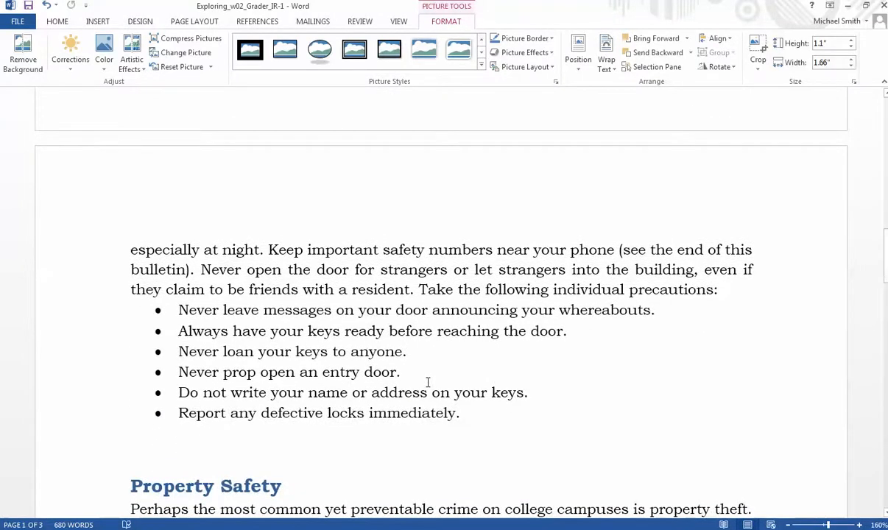
scroll(428, 383, "down", 8)
scroll(428, 383, "down", 8)
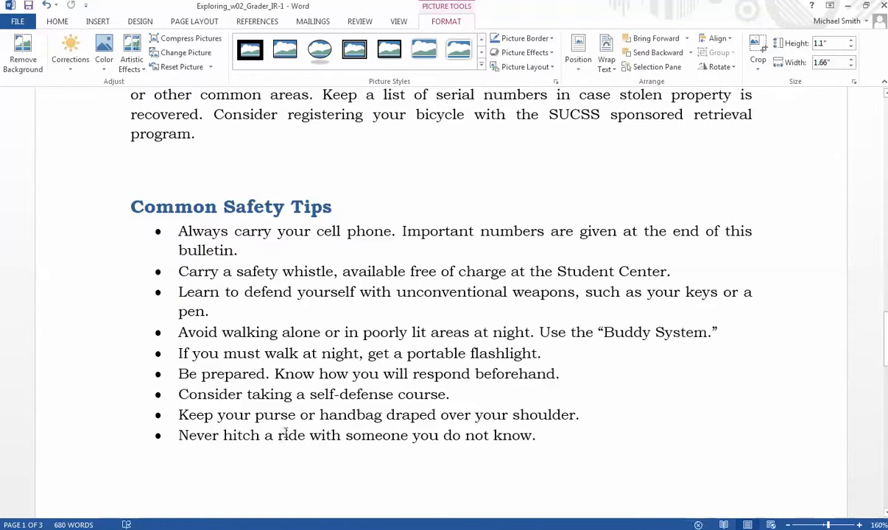
left_click_drag(412, 268, 472, 265)
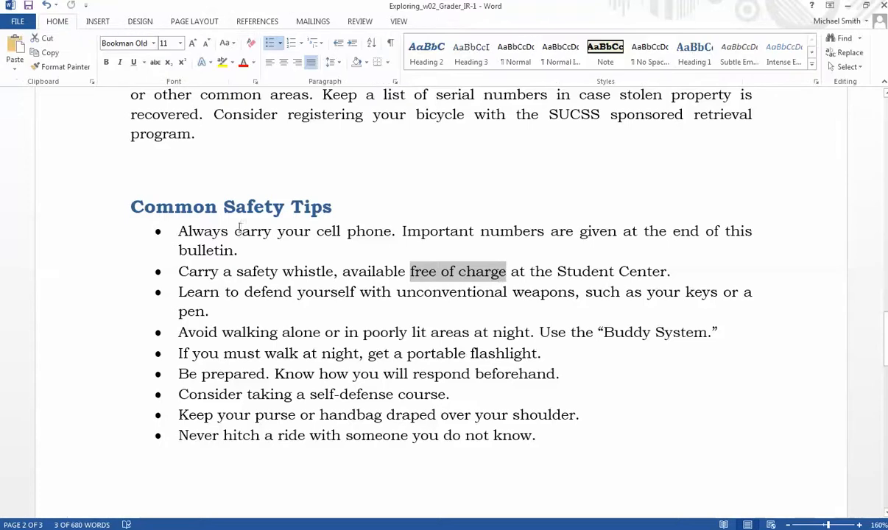
left_click(233, 64)
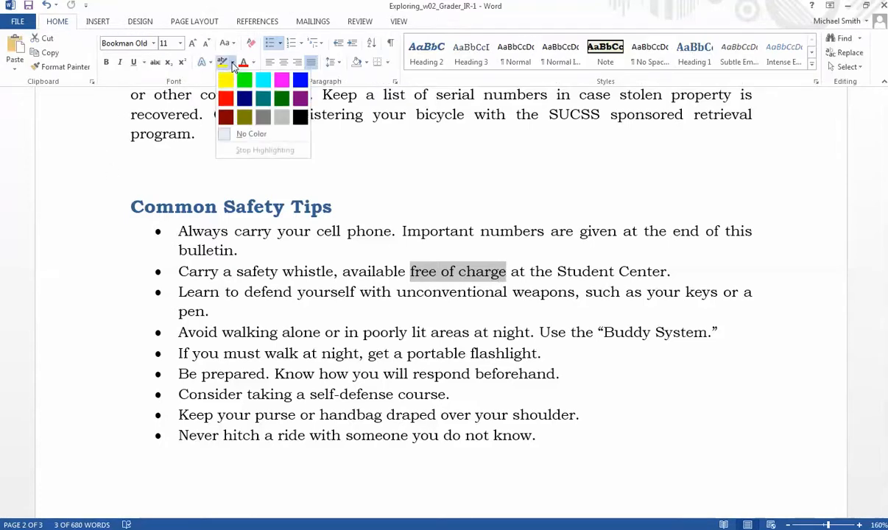
left_click(266, 87)
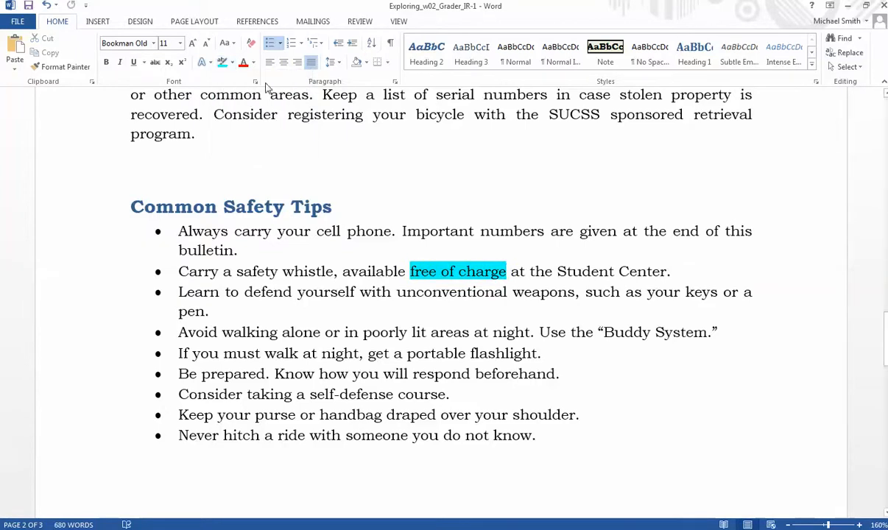
left_click(28, 6)
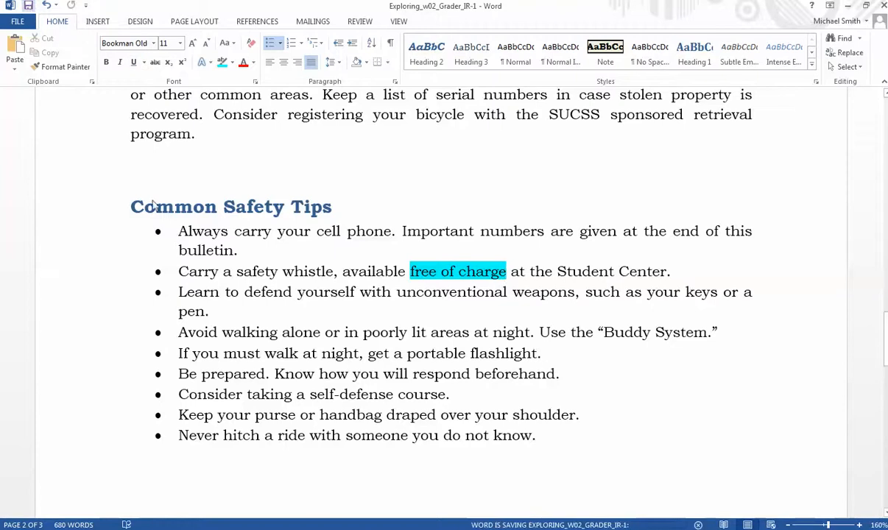
Switch to the instructions document, highlight the selected step 16 instructions in yellow and check step 17.
left_click(220, 475)
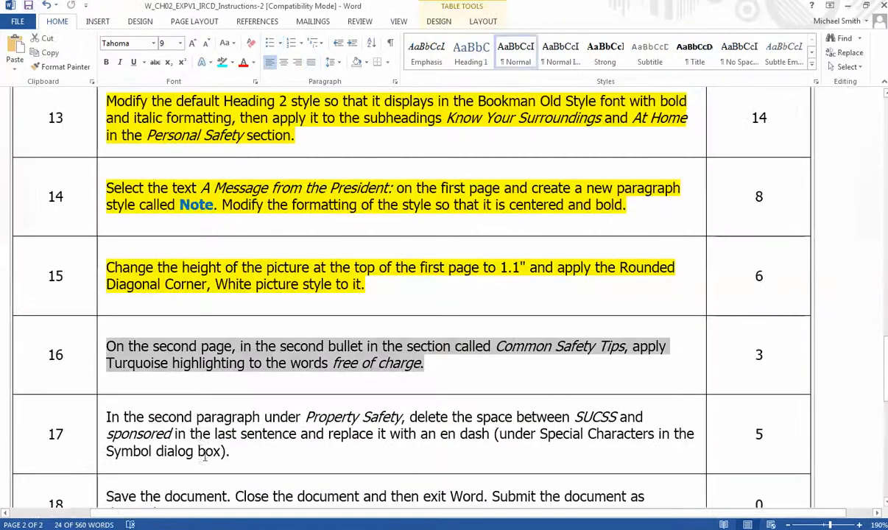
left_click(232, 64)
left_click(225, 79)
left_click(340, 408)
scroll(339, 407, "down", 3)
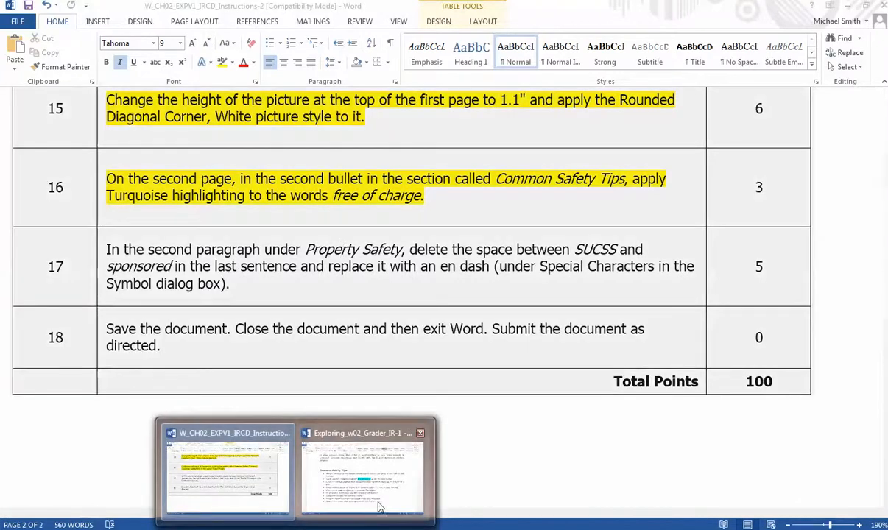
Switch back to the bulletin and delete the space between "SUCSS" and "sponsored" in the second Property Safety paragraph.
left_click(379, 506)
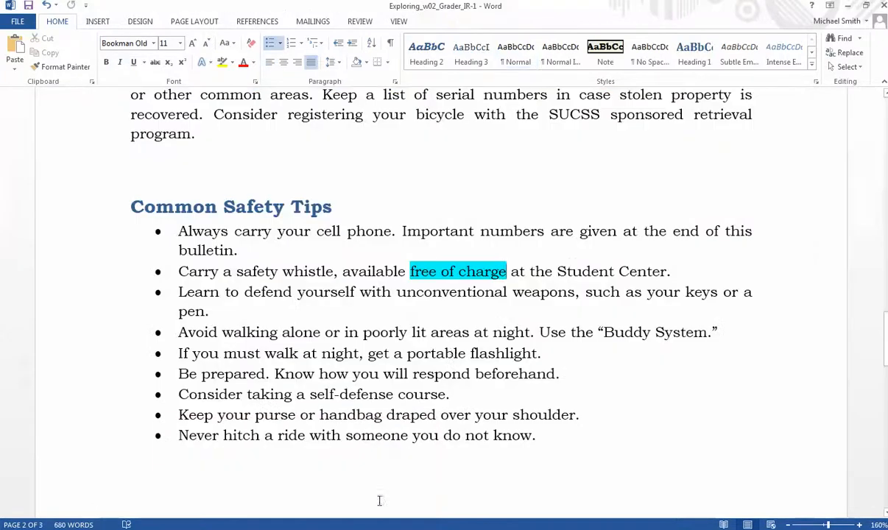
scroll(482, 304, "down", 8)
scroll(482, 304, "up", 5)
scroll(482, 304, "up", 7)
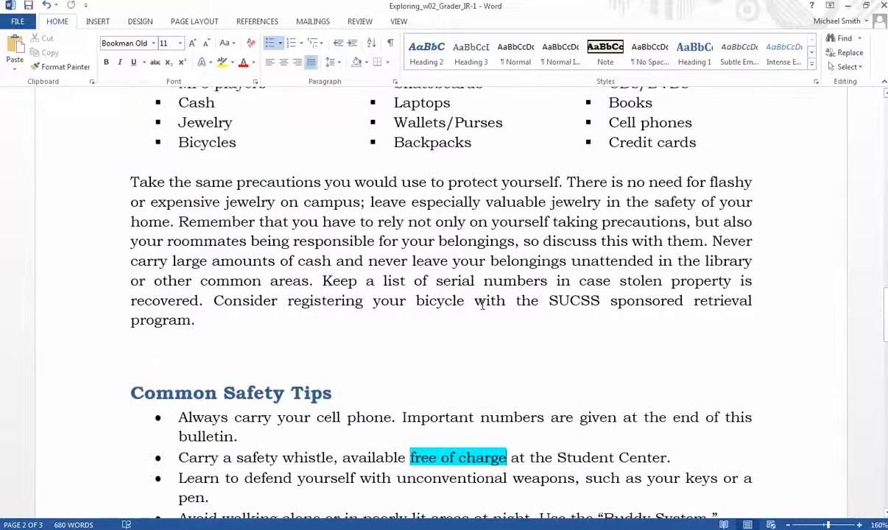
left_click(600, 298)
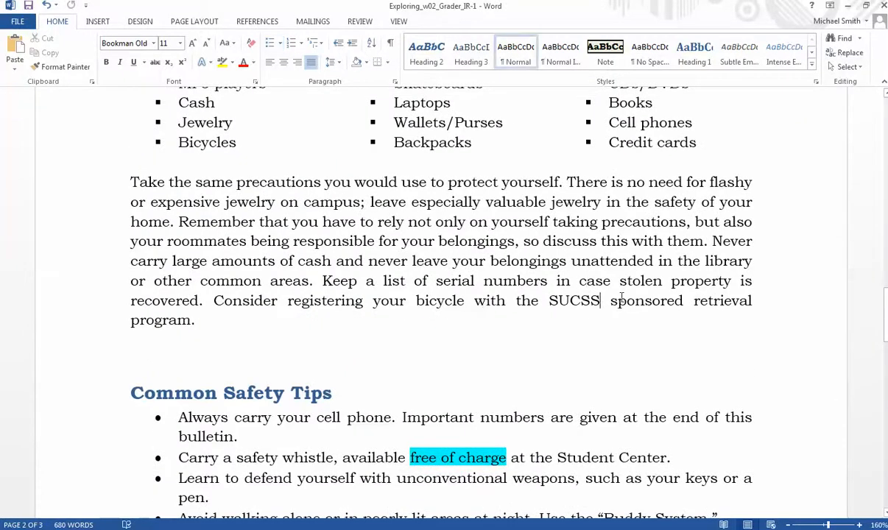
key("Delete")
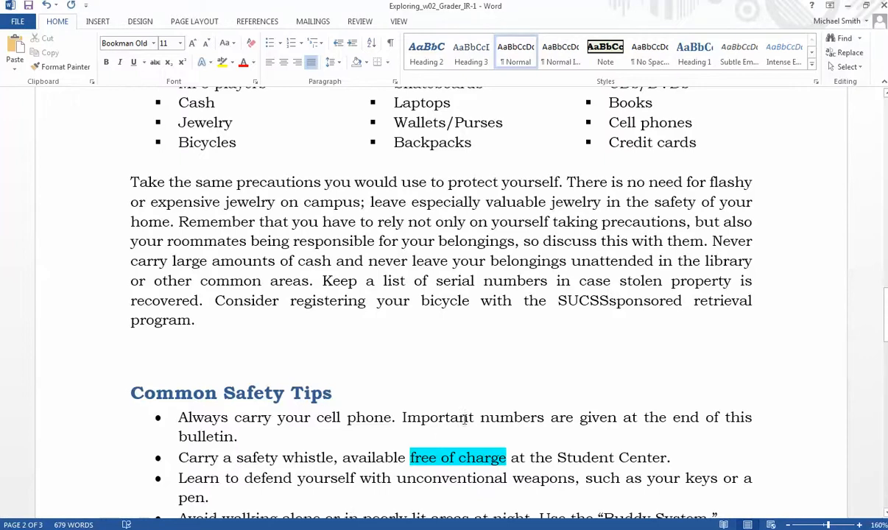
Insert an En Dash special character between "SUCSS" and "sponsored".
left_click(98, 22)
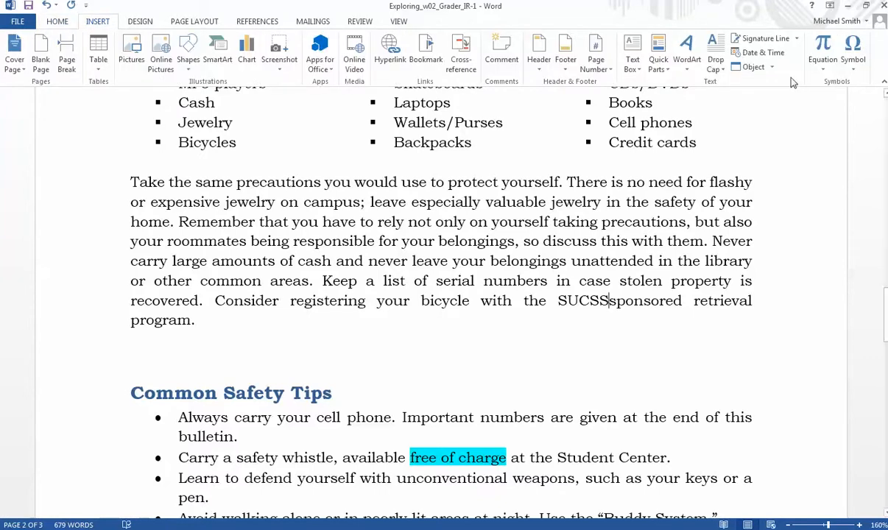
left_click(856, 68)
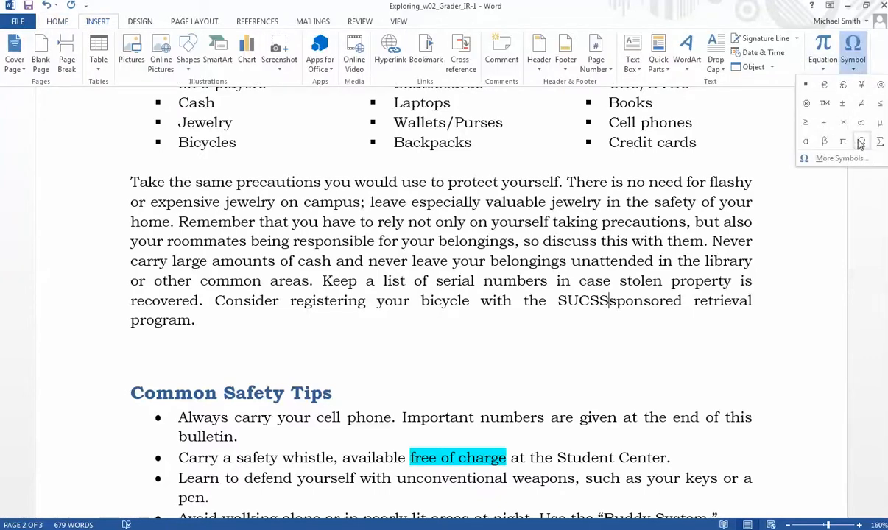
left_click(841, 158)
left_click(346, 161)
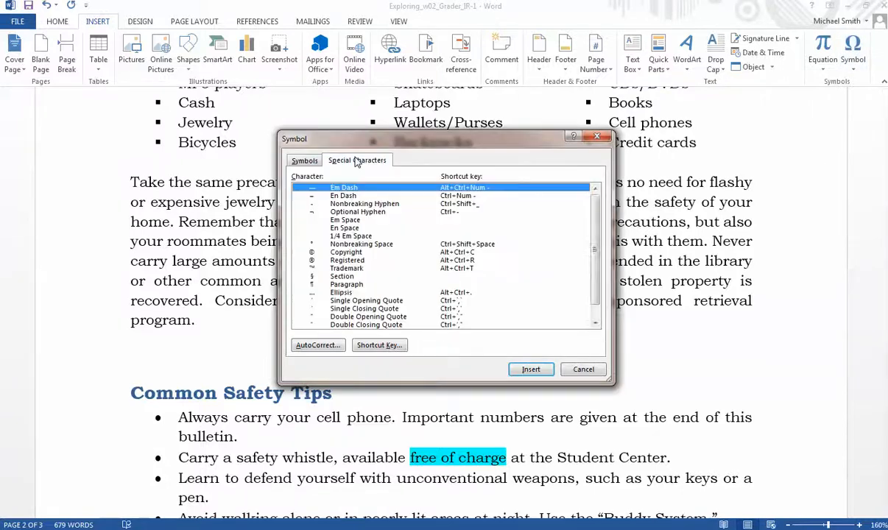
left_click(349, 195)
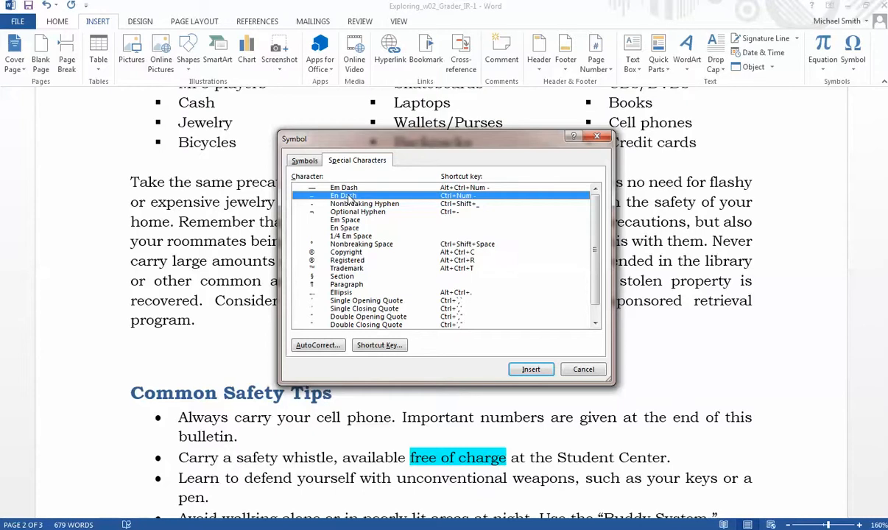
left_click(348, 189)
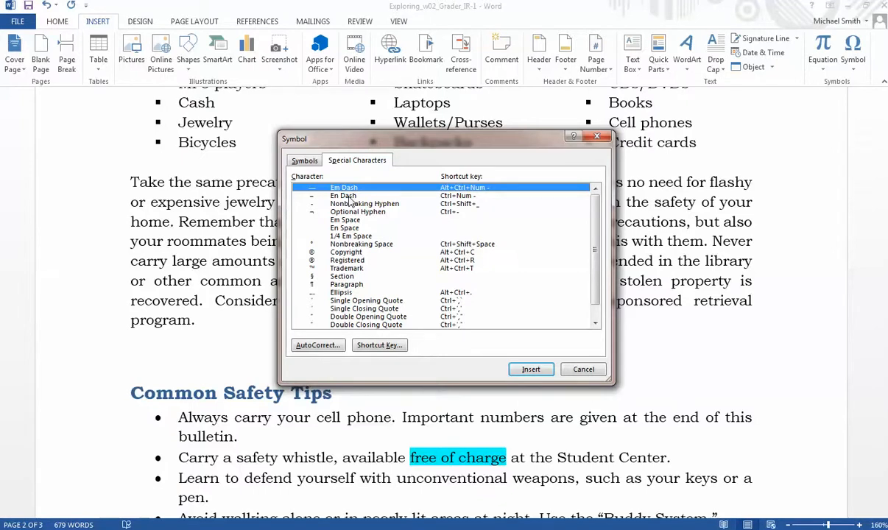
left_click(346, 196)
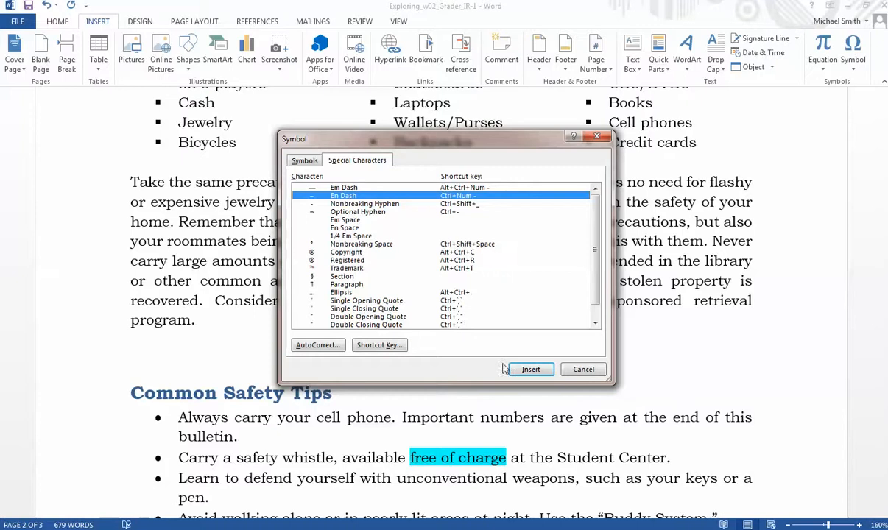
left_click(530, 370)
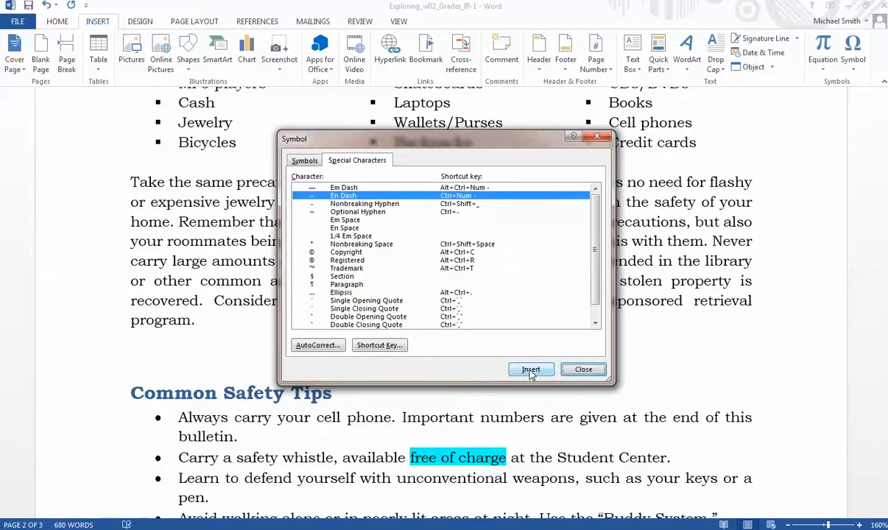
left_click(583, 370)
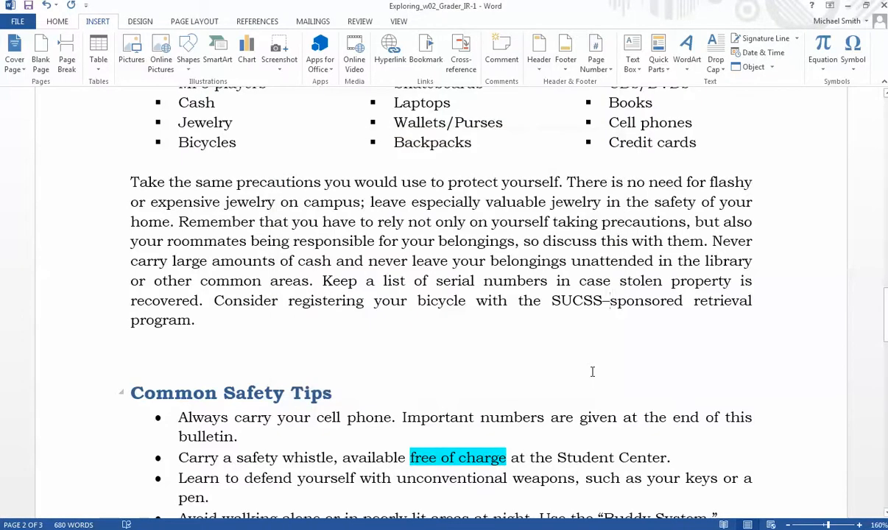
Save the bulletin and close it.
left_click(29, 6)
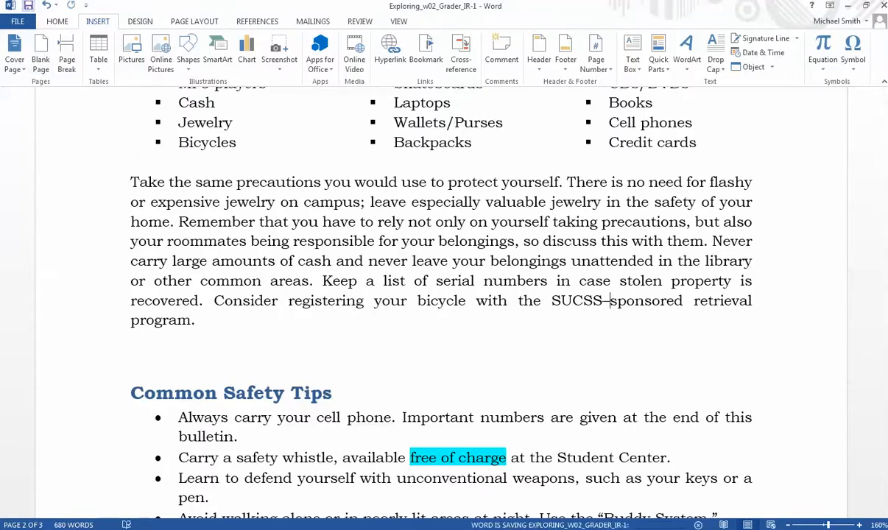
left_click(883, 6)
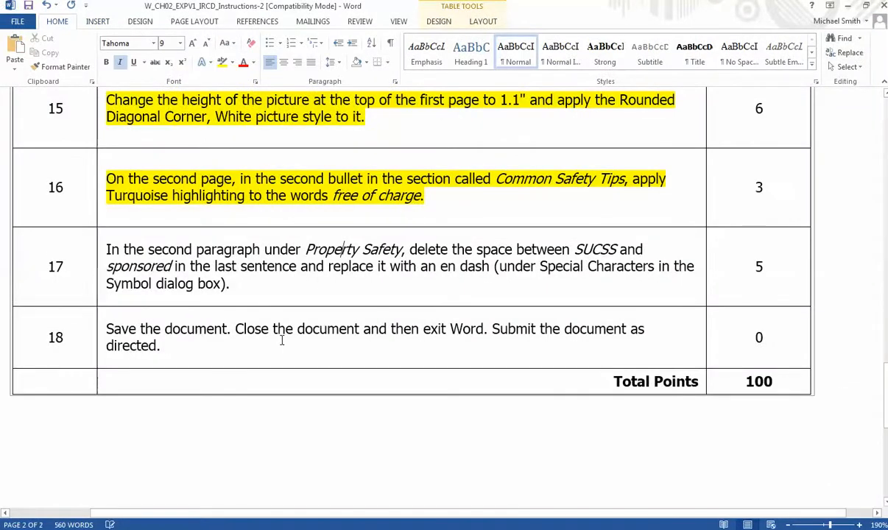
Highlight the step 17 instructions in yellow, then close the instructions document without saving its changes.
left_click_drag(234, 286, 94, 243)
left_click(222, 62)
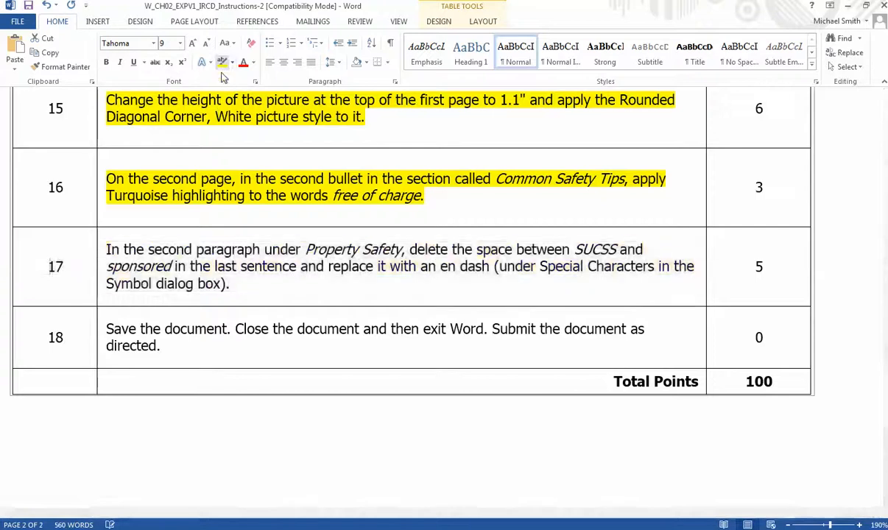
left_click_drag(176, 347, 103, 324)
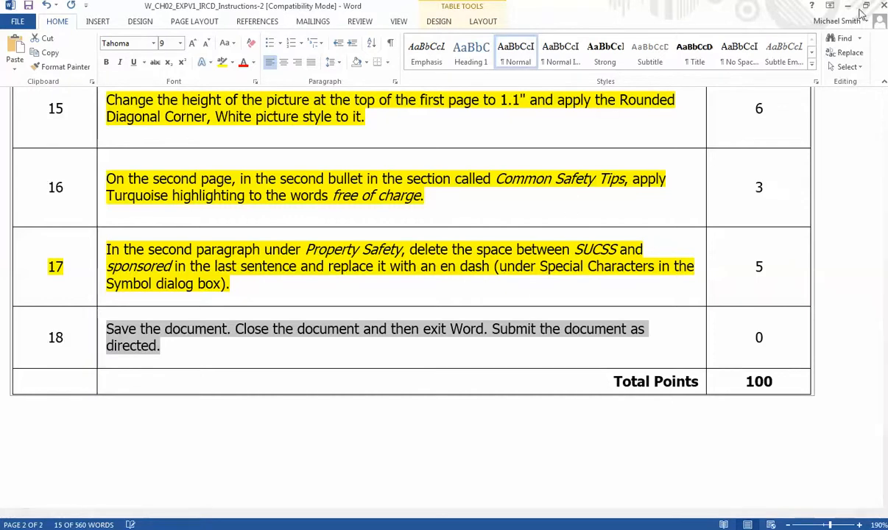
left_click(883, 6)
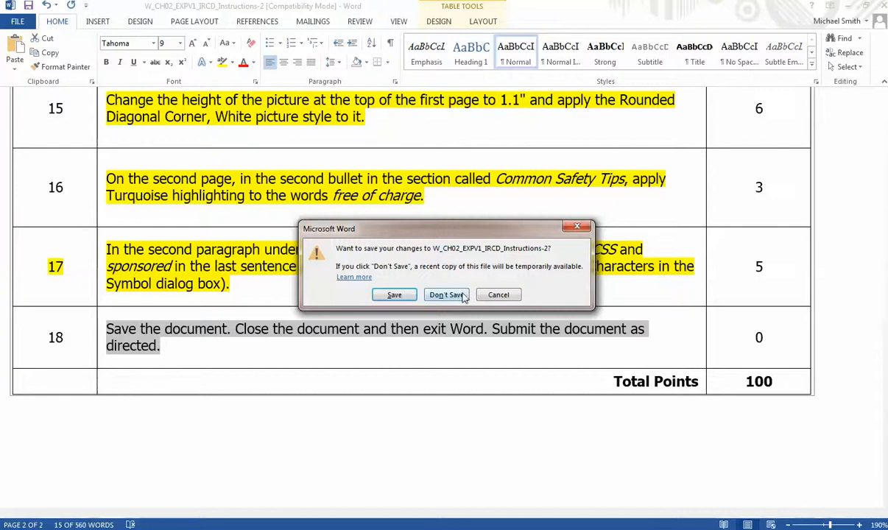
left_click(423, 279)
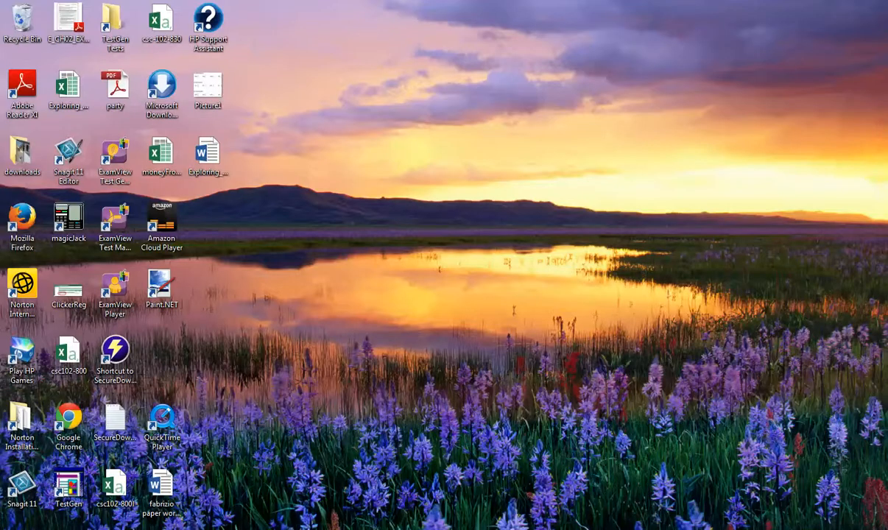
Switch to the Word Chapter 2 Grader Project window in Firefox and upload Exploring_w02_Grader_IR-1 from the Desktop as the completed file.
left_click(167, 498)
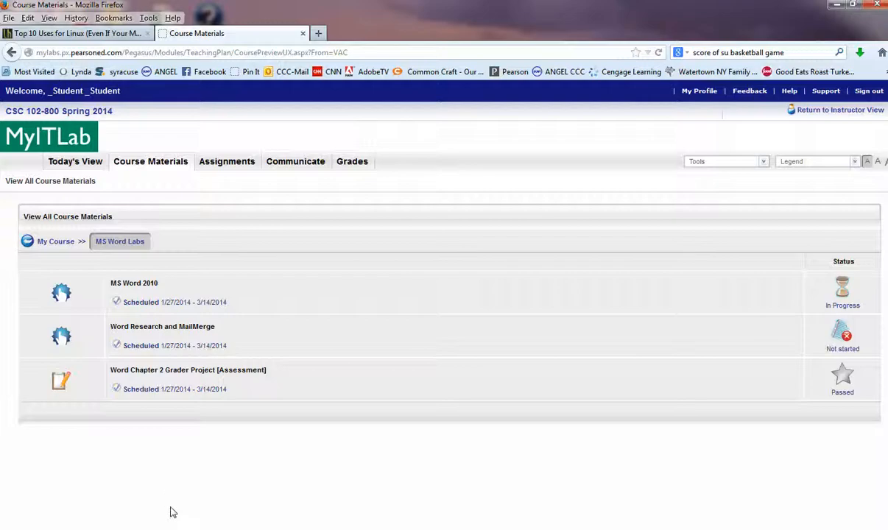
left_click(213, 504)
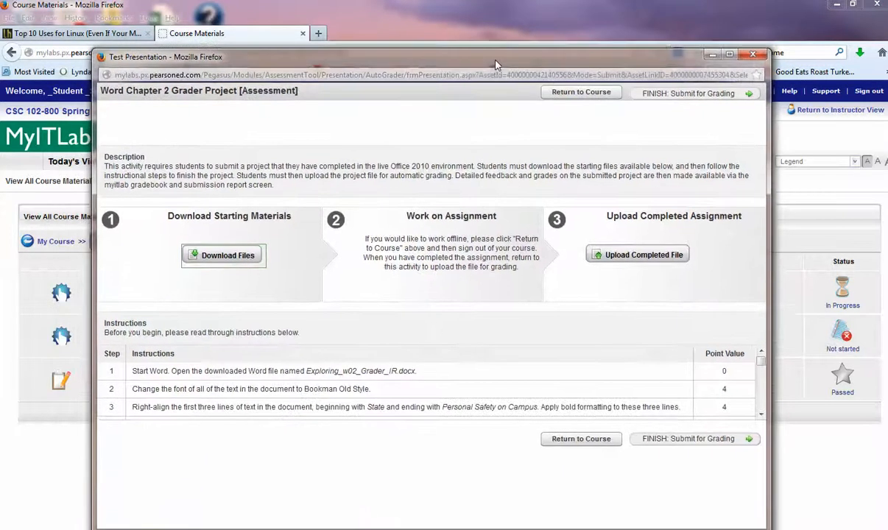
left_click(637, 254)
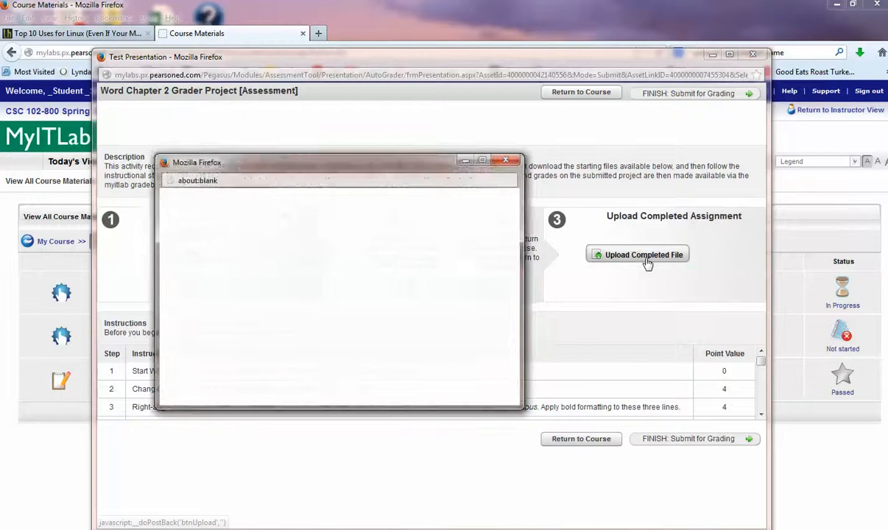
left_click(248, 251)
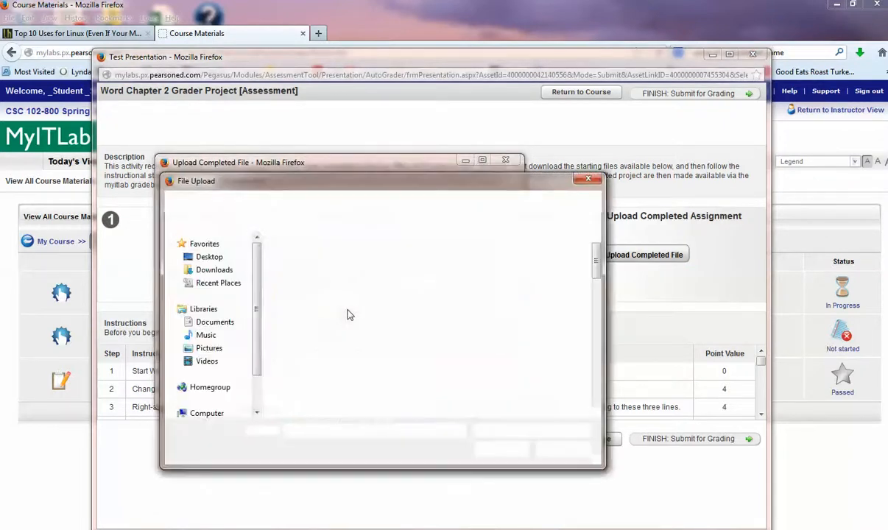
left_click_drag(595, 267, 595, 365)
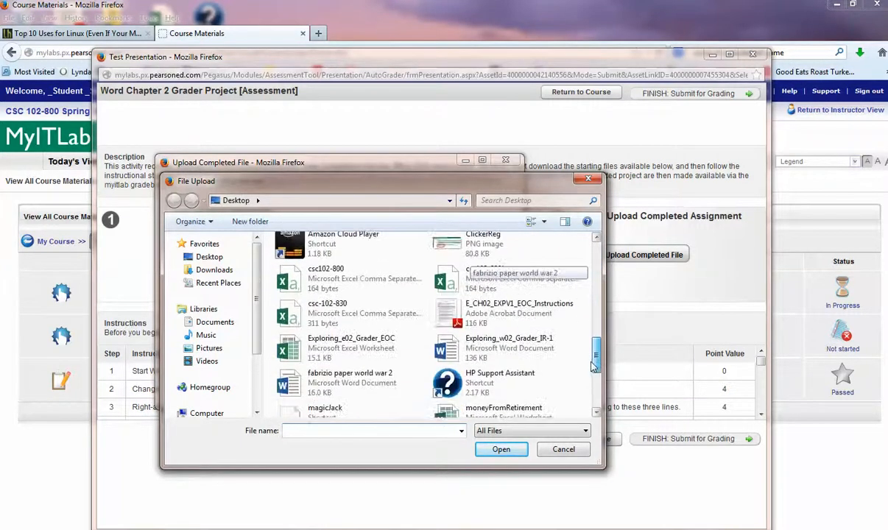
left_click(530, 356)
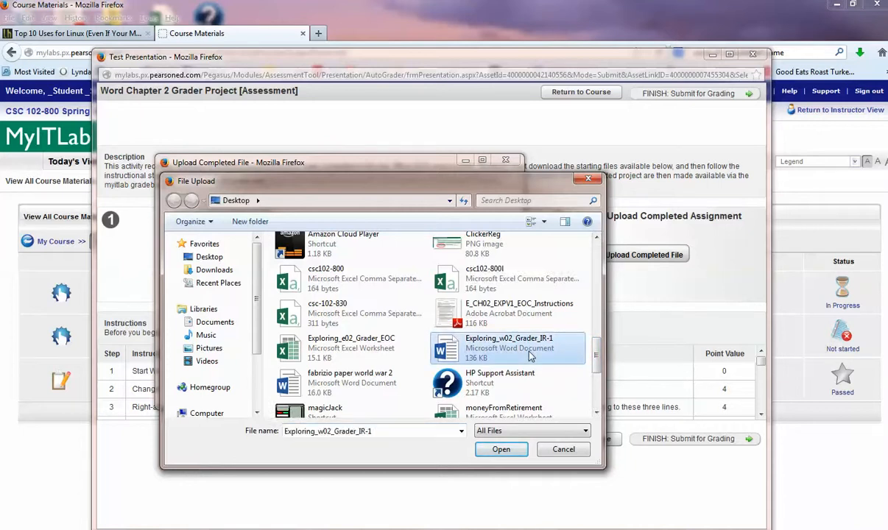
left_click(500, 449)
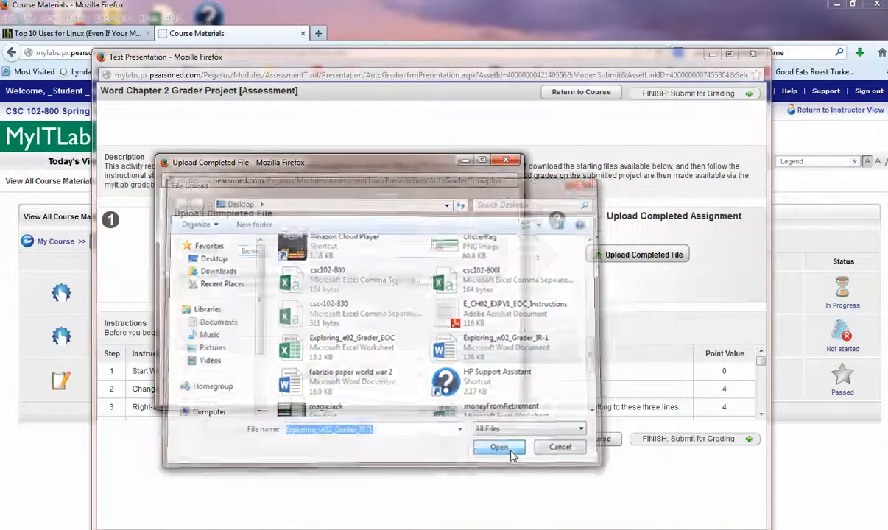
left_click(310, 375)
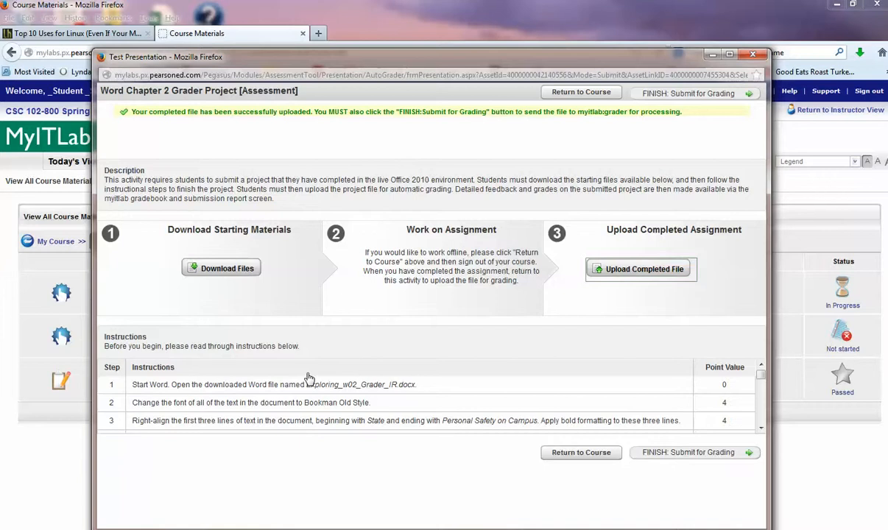
Submit the uploaded Word Chapter 2 project for grading and return to the course materials.
left_click(671, 96)
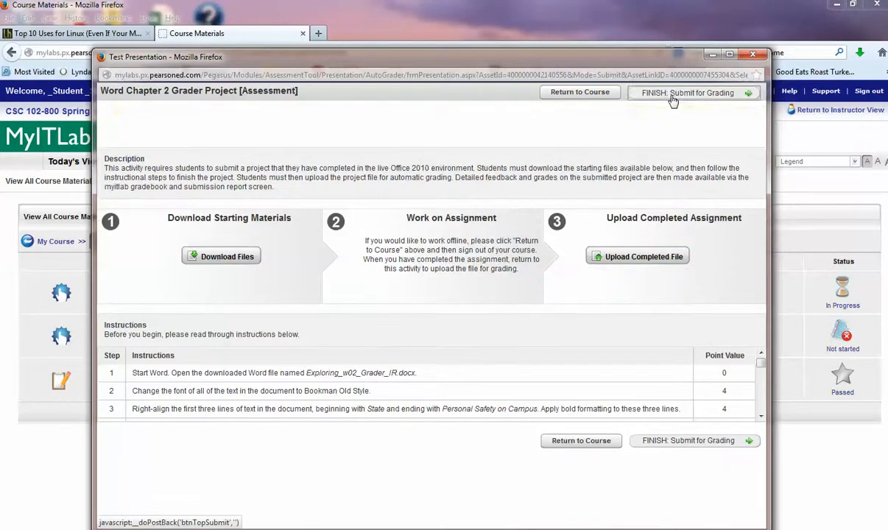
left_click(377, 205)
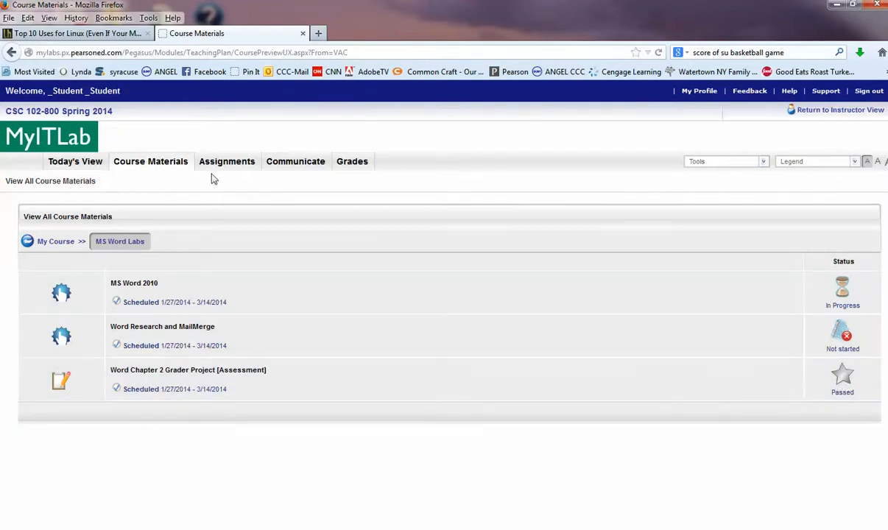
Open the submission list for the Word Chapter 2 Grader Project from the MS Word Labs grades and maximize its window.
left_click(347, 163)
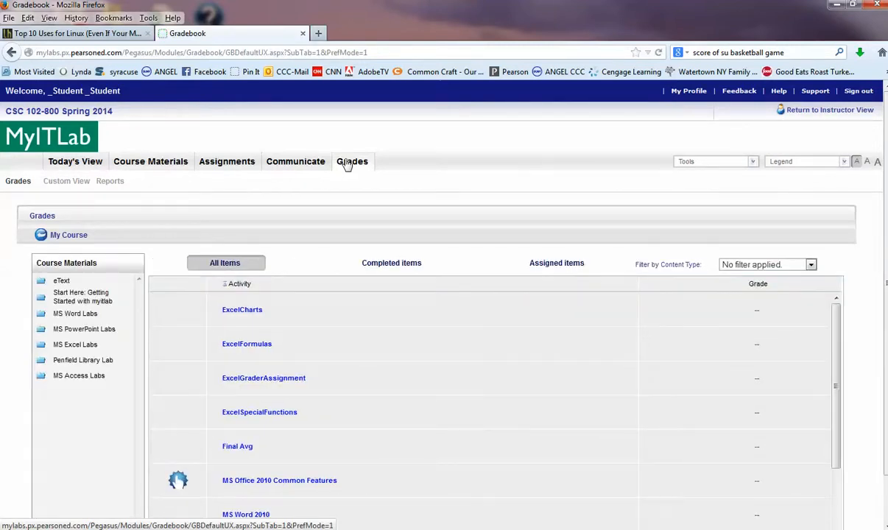
left_click(63, 316)
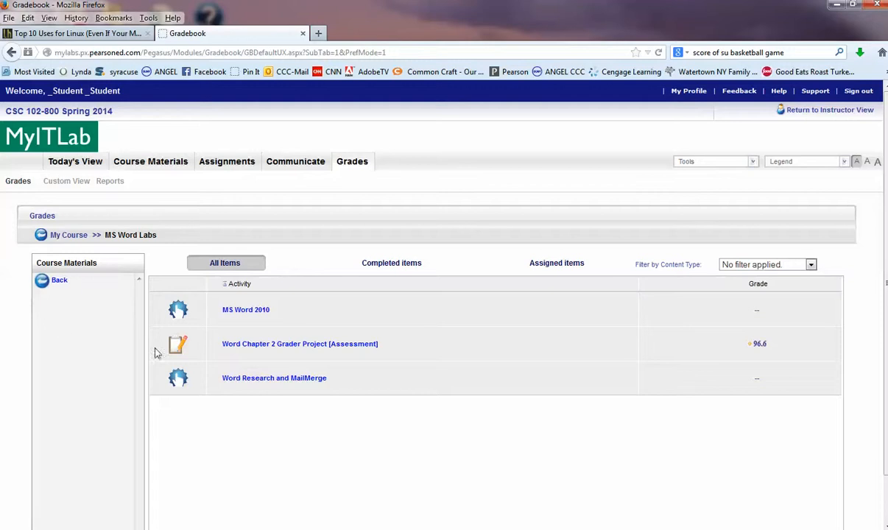
left_click(386, 345)
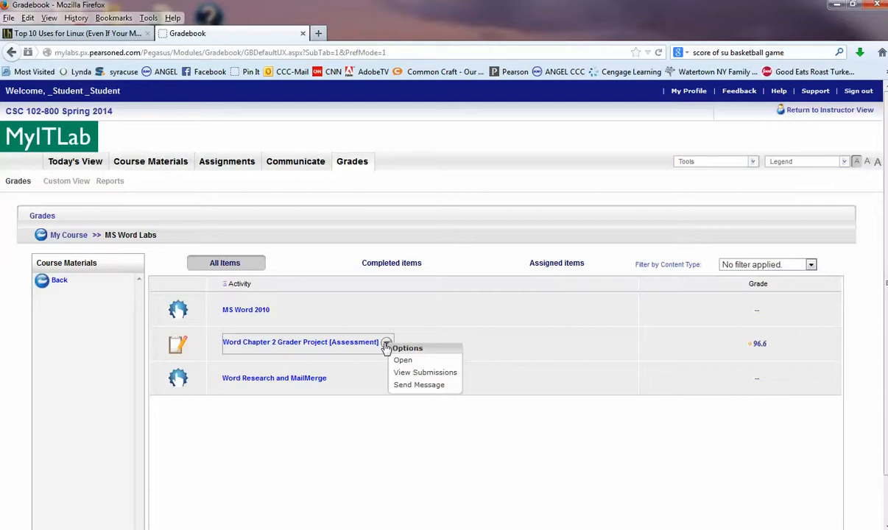
left_click(434, 375)
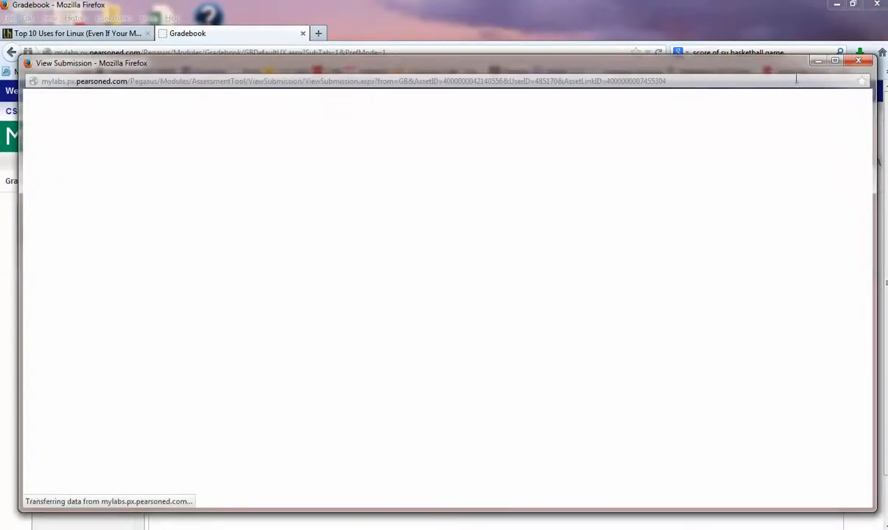
left_click(835, 60)
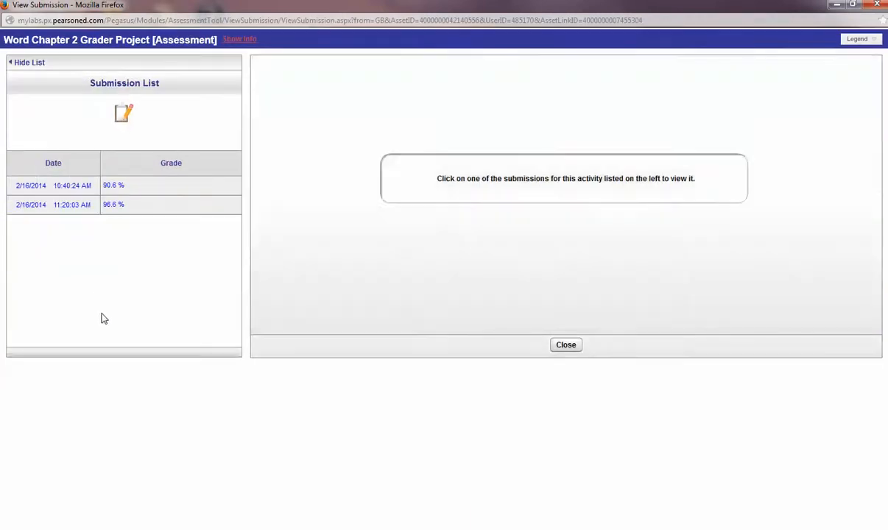
Review the 2/16/2014 11:20:03 AM submission's score card, comparing maximum and obtained points for each instruction, then close the submission view.
left_click(65, 205)
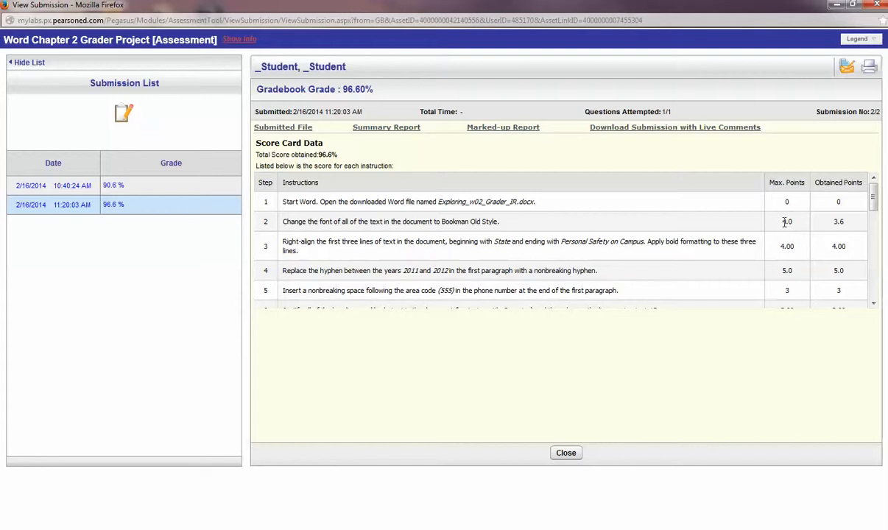
double_click(785, 222)
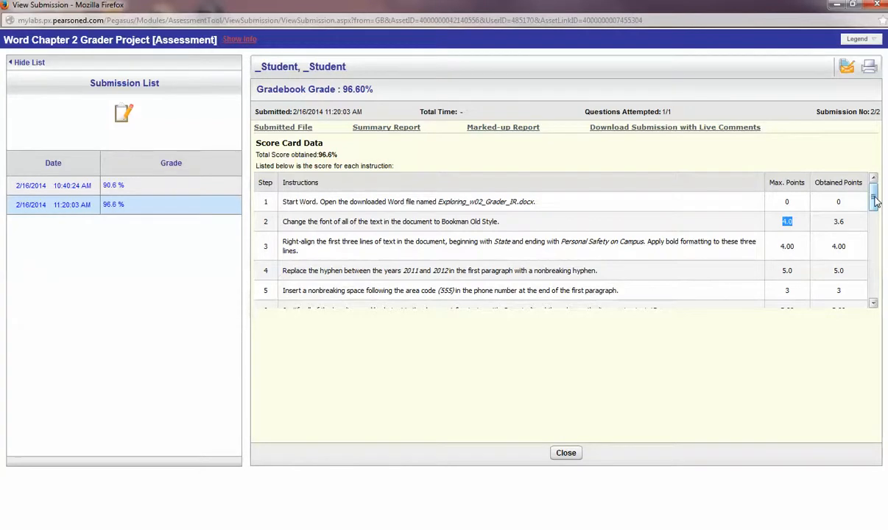
left_click_drag(874, 202, 873, 243)
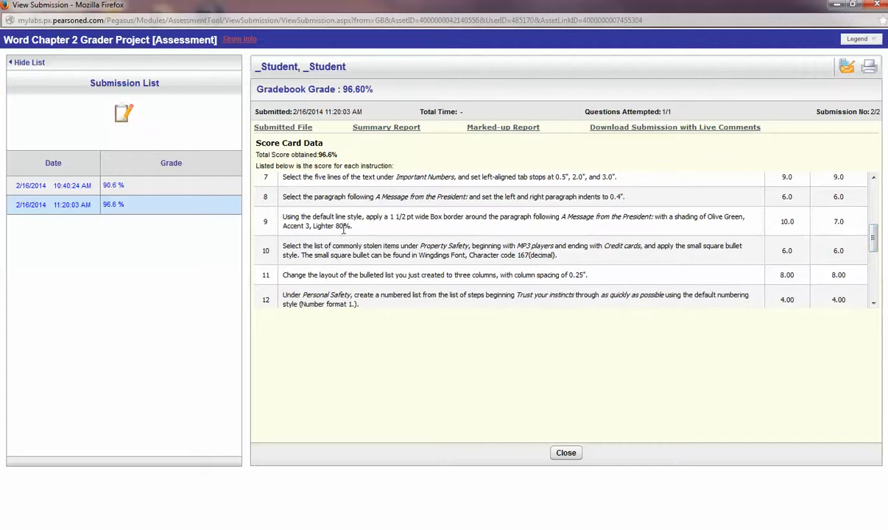
left_click_drag(740, 215, 850, 228)
left_click_drag(872, 236, 876, 299)
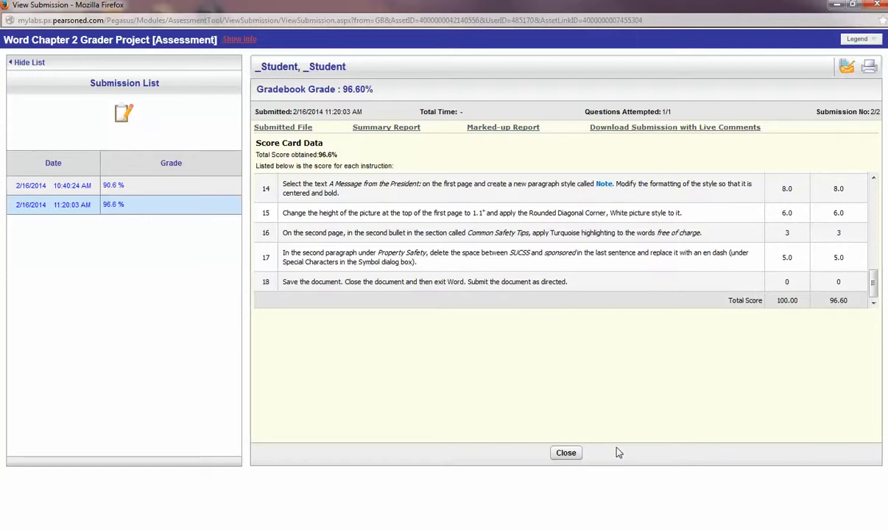
left_click(577, 456)
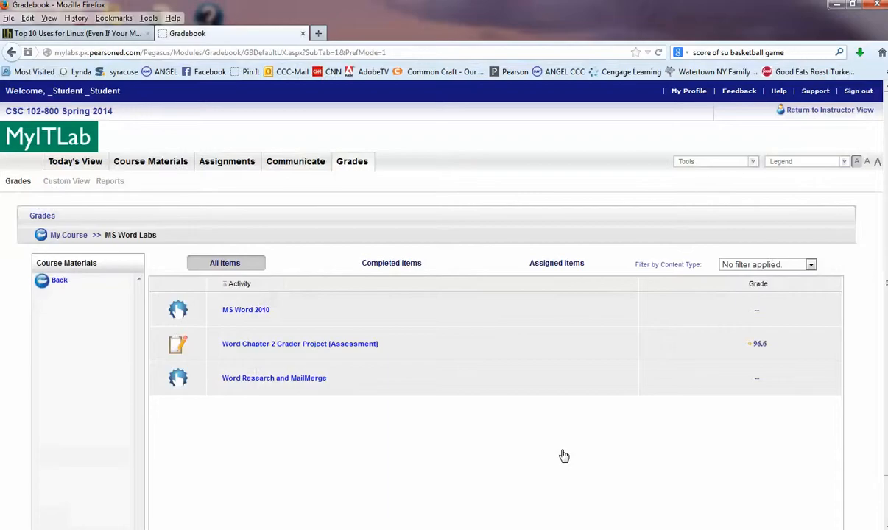